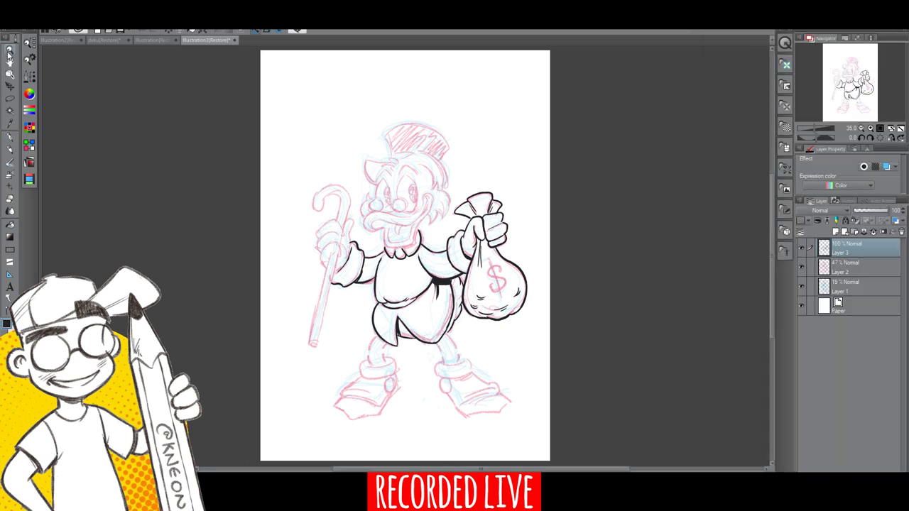
- Ink the dollar sign on the money bag over the pink sketch, with an S and a vertical bar through it
scroll(492, 237, "up", 3)
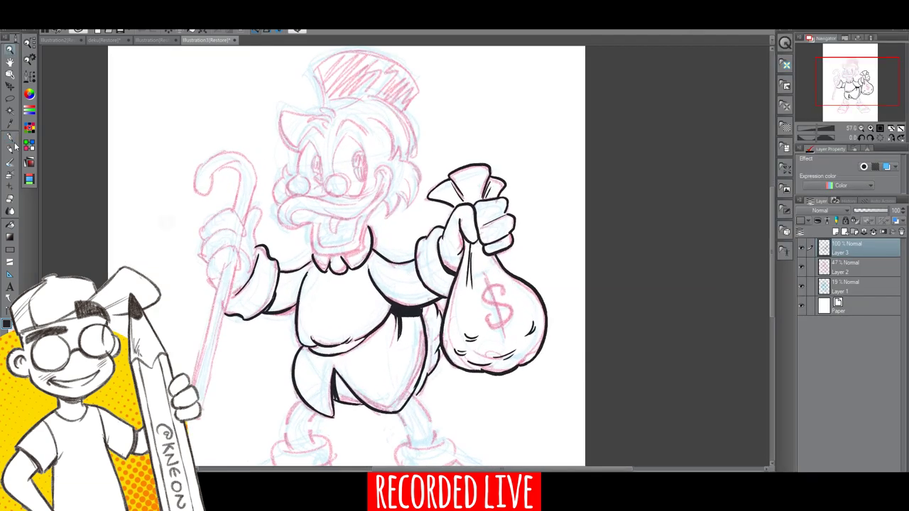
left_click(11, 139)
left_click_drag(324, 101, 331, 94)
left_click(142, 30)
mouse_move(506, 294)
left_mouse_down()
mouse_move(490, 288)
mouse_move(503, 310)
mouse_move(489, 326)
left_mouse_up()
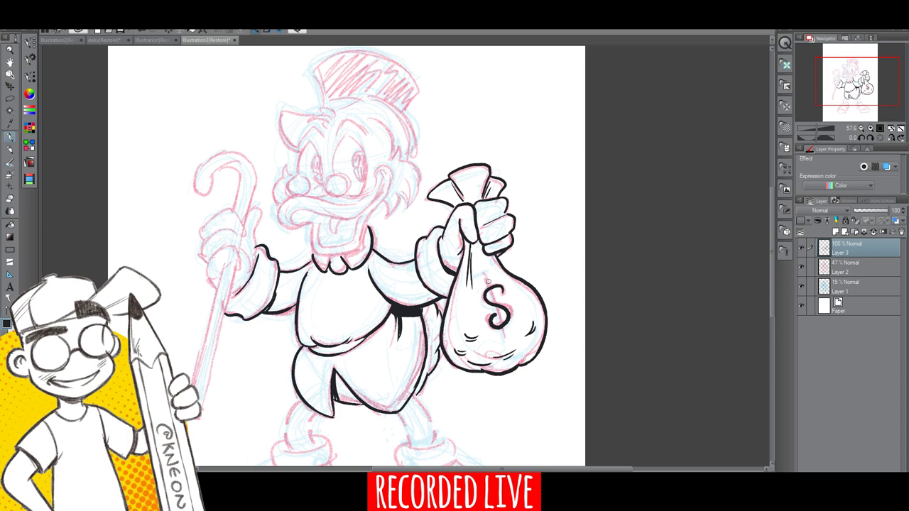
left_click_drag(487, 276, 506, 333)
left_click_drag(504, 291, 501, 295)
key("alt+Tab")
- Ink both sides of the duck's leg nearest the cane and erase the stray stroke on the opposite shoe
left_click_drag(771, 301, 767, 332)
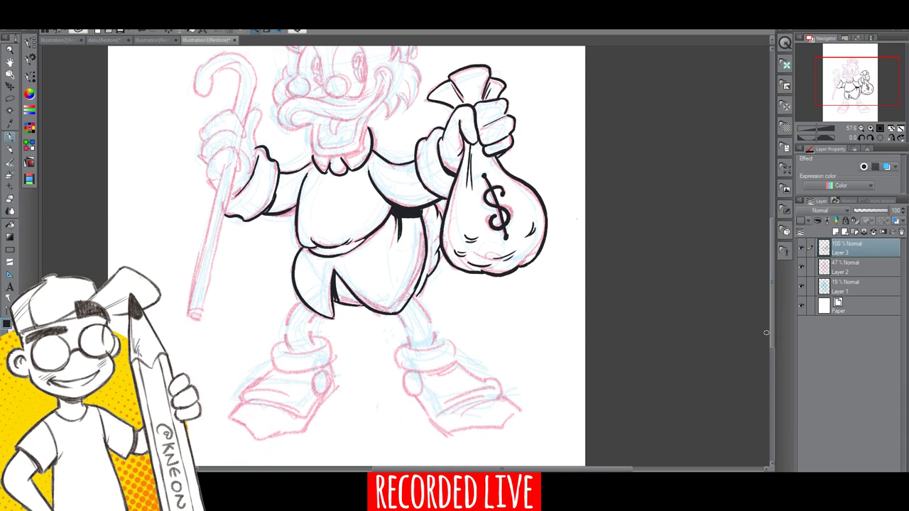
left_click_drag(446, 387, 434, 407)
mouse_move(304, 302)
left_mouse_down()
mouse_move(288, 321)
mouse_move(287, 353)
left_mouse_up()
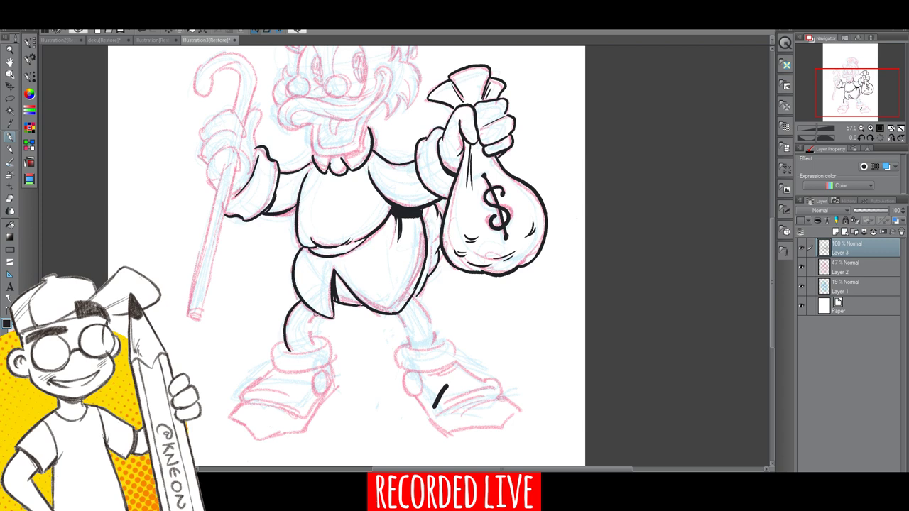
left_click_drag(316, 312, 314, 348)
left_click(10, 201)
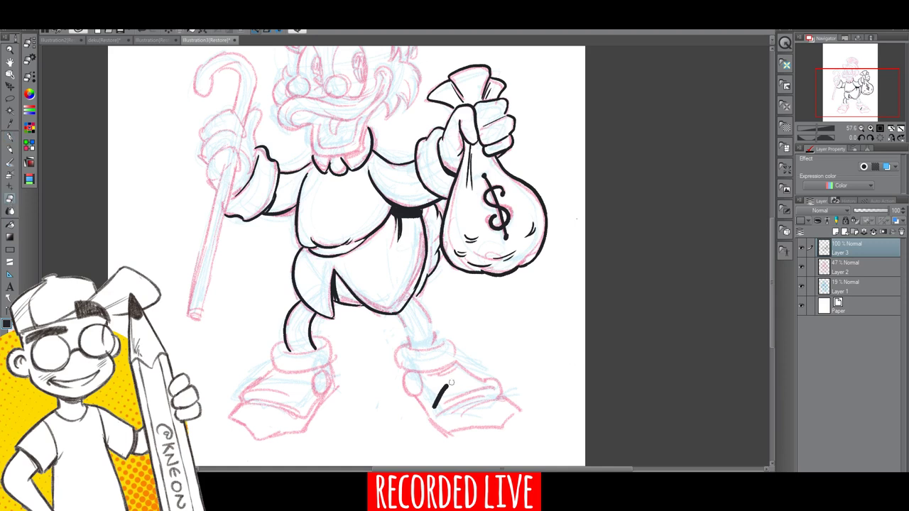
left_click_drag(451, 383, 439, 392)
- Ink both sides of the duck's leg beneath the money bag, replacing the rejected first stroke
left_click(12, 138)
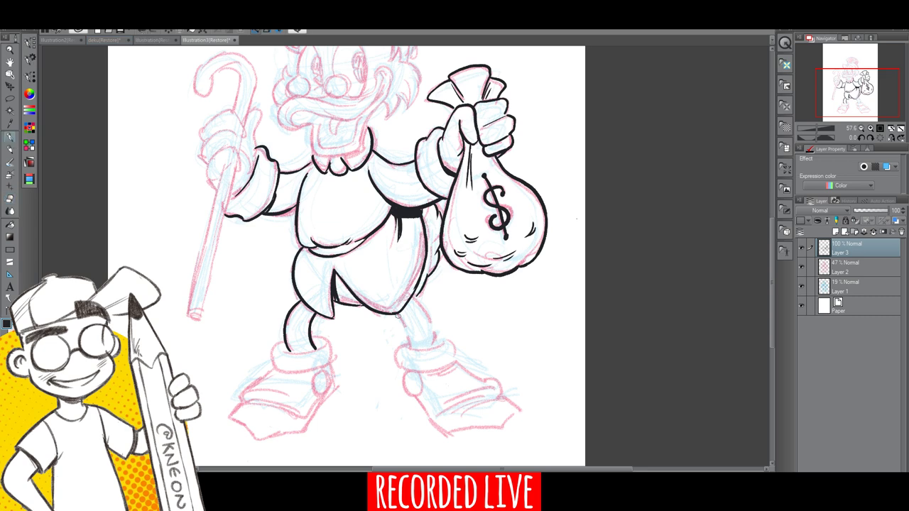
left_click_drag(397, 314, 409, 346)
left_click(286, 113)
left_click(143, 28)
left_click(141, 29)
left_click_drag(400, 313, 409, 346)
mouse_move(413, 298)
left_mouse_down()
mouse_move(431, 329)
mouse_move(435, 345)
mouse_move(425, 353)
left_mouse_up()
- Ink the rolled cuffs around both of the duck's ankles
mouse_move(409, 349)
left_mouse_down()
mouse_move(433, 348)
mouse_move(398, 361)
mouse_move(399, 372)
mouse_move(449, 368)
left_mouse_up()
mouse_move(436, 332)
left_mouse_down()
mouse_move(454, 352)
mouse_move(449, 366)
left_mouse_up()
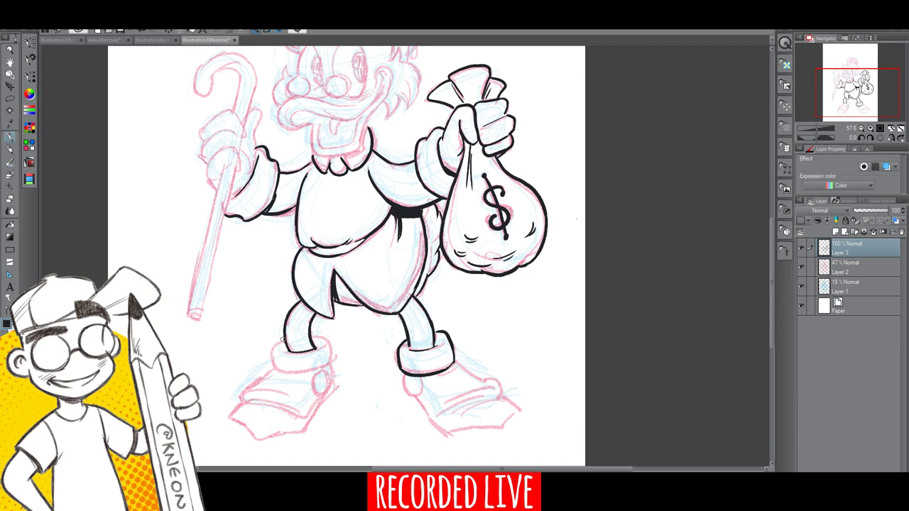
mouse_move(286, 338)
left_mouse_down()
mouse_move(272, 356)
mouse_move(276, 373)
mouse_move(326, 374)
left_mouse_up()
mouse_move(311, 333)
left_mouse_down()
mouse_move(331, 351)
mouse_move(325, 371)
left_mouse_up()
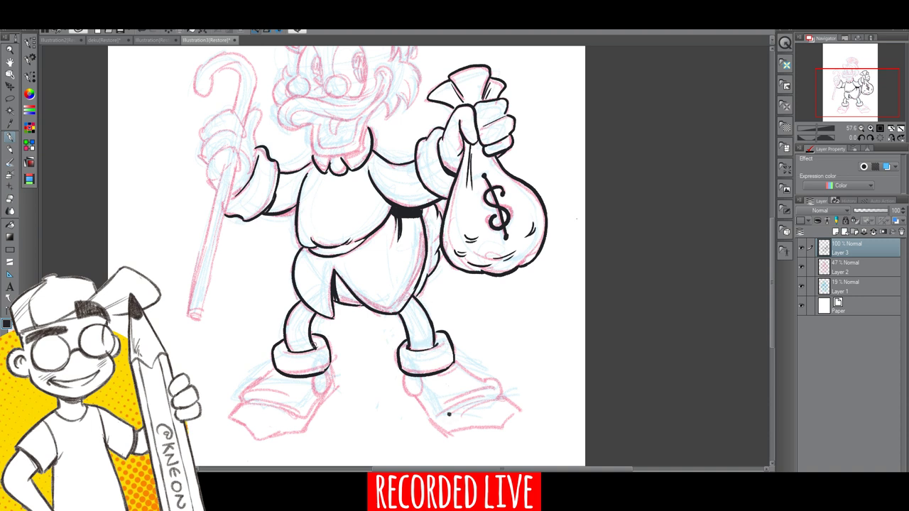
left_click_drag(315, 344, 317, 347)
mouse_move(506, 314)
left_mouse_down()
mouse_move(481, 389)
mouse_move(534, 387)
mouse_move(529, 394)
left_mouse_up()
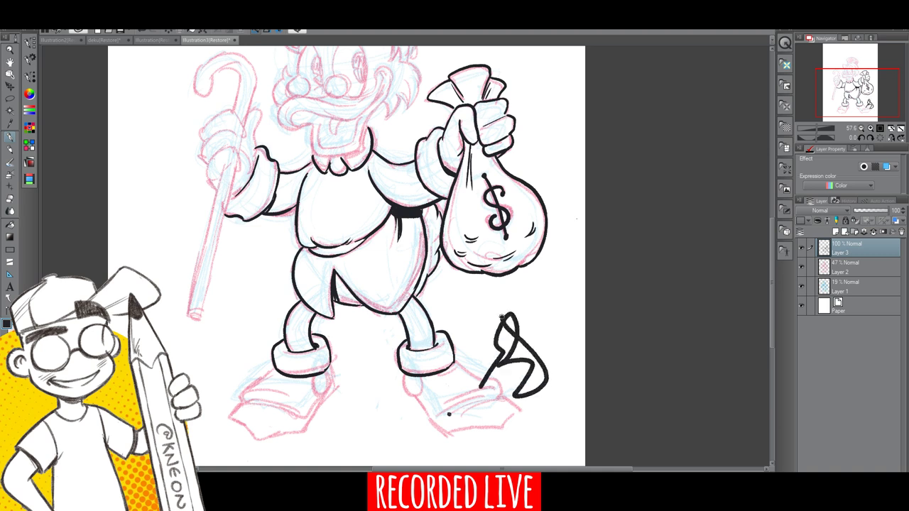
left_click_drag(466, 313, 490, 302)
left_click(143, 31)
left_click(143, 31)
left_click(143, 31)
left_click(143, 31)
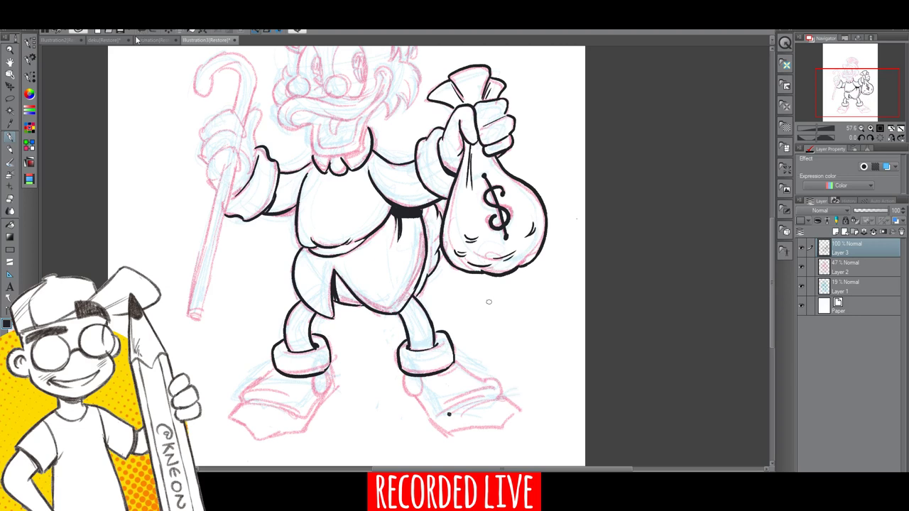
left_click(142, 31)
left_click(142, 31)
- Erase the outer edge of the ankle cuff beneath the money bag and ink it again
left_click(10, 199)
left_click_drag(436, 331, 453, 361)
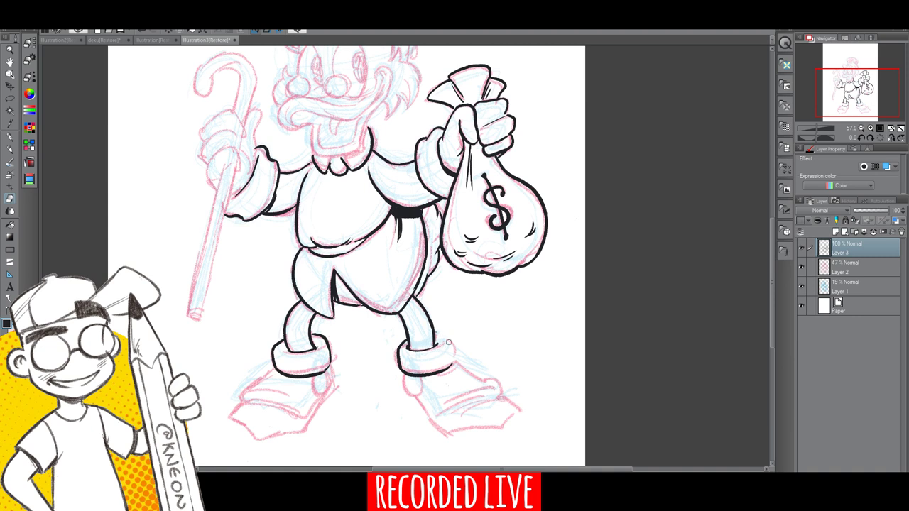
left_click(10, 138)
mouse_move(434, 335)
left_mouse_down()
mouse_move(447, 341)
mouse_move(454, 365)
left_mouse_up()
- Ink the upper parts of both shoes, including the curved front bands, side buttons and heel edges
scroll(763, 299, "down", 2)
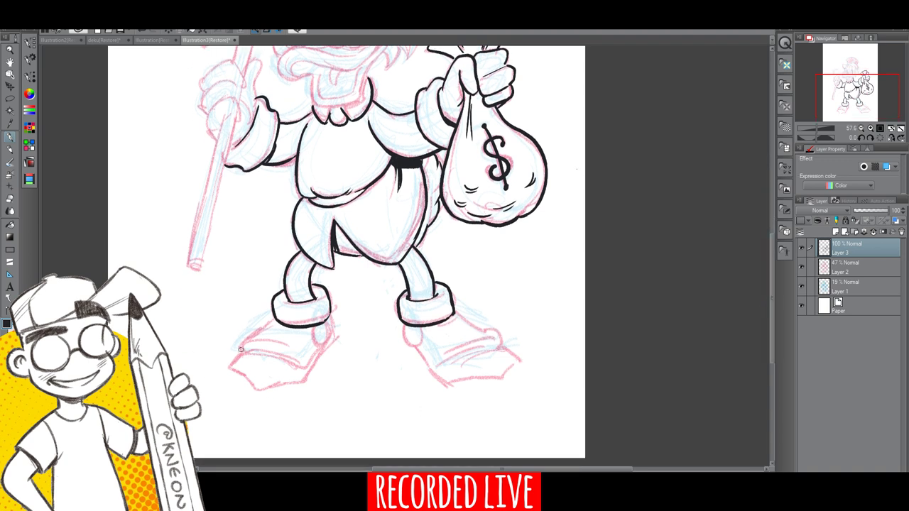
left_click_drag(240, 352, 308, 368)
mouse_move(243, 348)
left_mouse_down()
mouse_move(268, 338)
mouse_move(306, 361)
left_mouse_up()
mouse_move(250, 342)
left_mouse_down()
mouse_move(275, 320)
mouse_move(330, 336)
mouse_move(323, 323)
left_mouse_up()
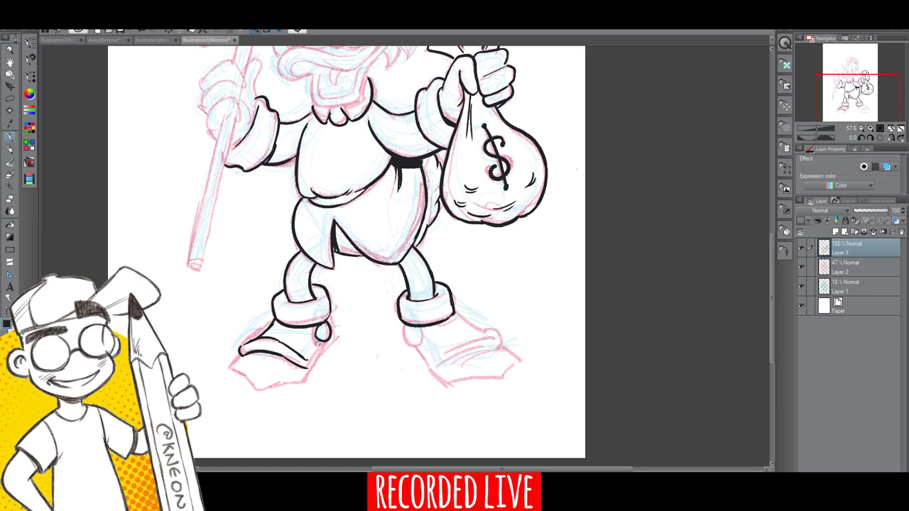
left_click_drag(310, 367, 337, 339)
mouse_move(400, 321)
left_mouse_down()
mouse_move(407, 344)
mouse_move(422, 350)
mouse_move(428, 370)
mouse_move(487, 336)
left_mouse_up()
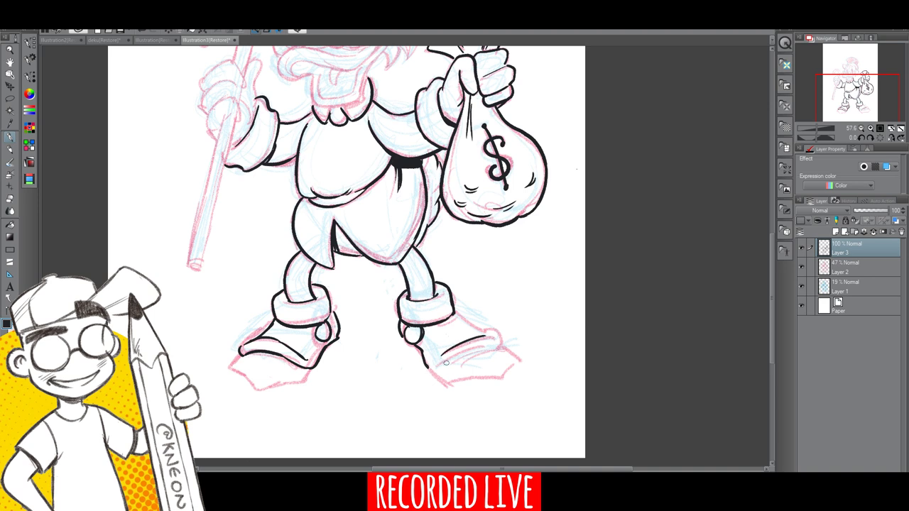
mouse_move(446, 362)
left_mouse_down()
mouse_move(504, 335)
mouse_move(500, 346)
left_mouse_up()
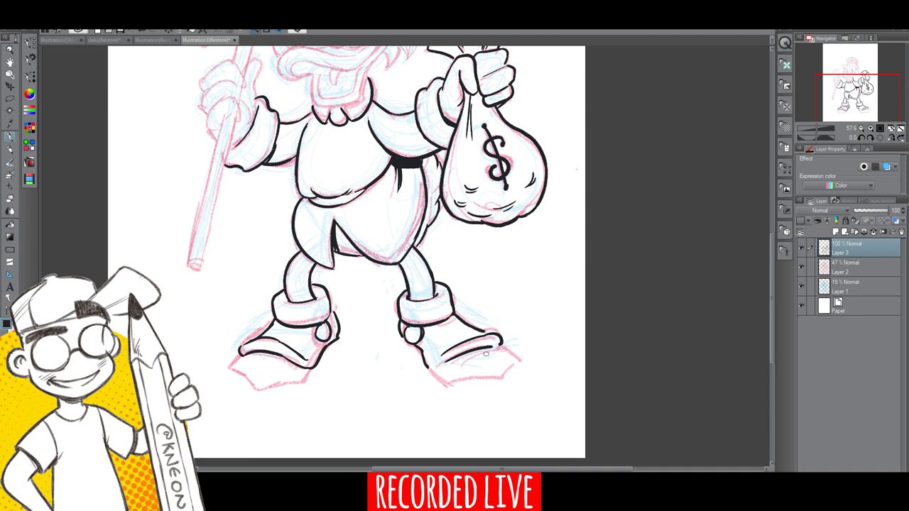
- Ink the wavy toe outlines of both shoes, redoing the toe on the cane side
mouse_move(240, 356)
left_mouse_down()
mouse_move(233, 370)
mouse_move(253, 389)
mouse_move(309, 372)
left_mouse_up()
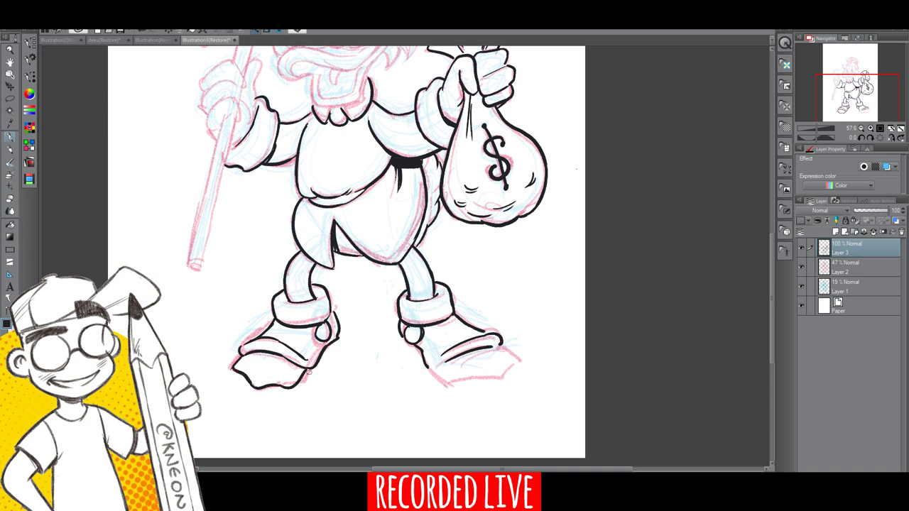
left_click(140, 32)
left_click(142, 32)
left_click_drag(250, 387, 318, 367)
mouse_move(433, 370)
left_mouse_down()
mouse_move(459, 384)
mouse_move(499, 375)
mouse_move(514, 360)
mouse_move(503, 347)
mouse_move(452, 363)
left_mouse_up()
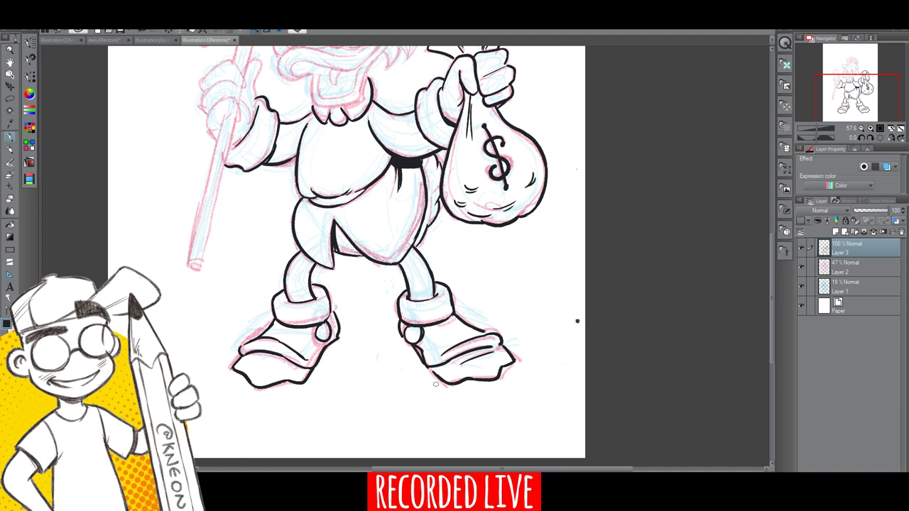
- Erase the top line of the shoe beneath the money bag and redraw its upper and band lines
left_click_drag(323, 352, 330, 345)
key("e")
left_click(9, 201)
mouse_move(449, 347)
left_mouse_down()
mouse_move(438, 365)
mouse_move(500, 338)
mouse_move(484, 329)
mouse_move(439, 351)
mouse_move(494, 332)
left_mouse_up()
left_click(10, 136)
left_click_drag(438, 366, 503, 337)
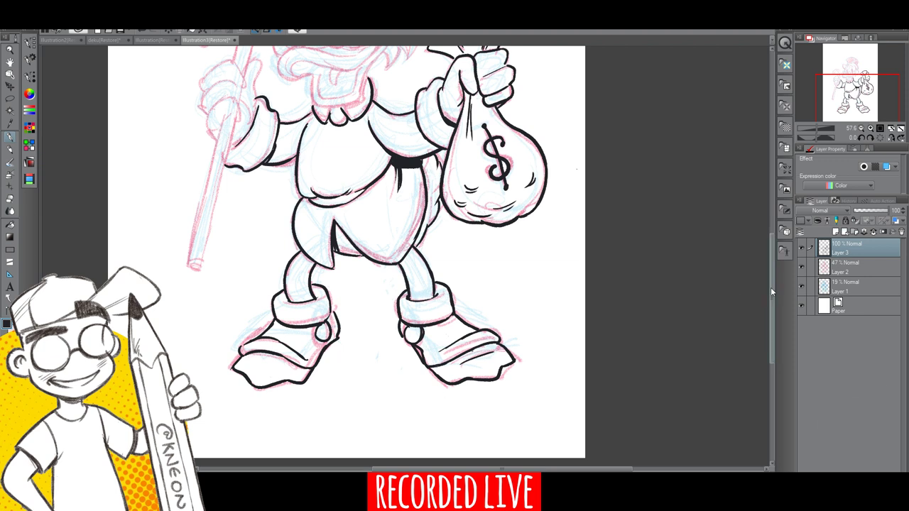
- Ink the fingers and thumb of the gloved hand gripping the cane
left_click_drag(771, 287, 770, 248)
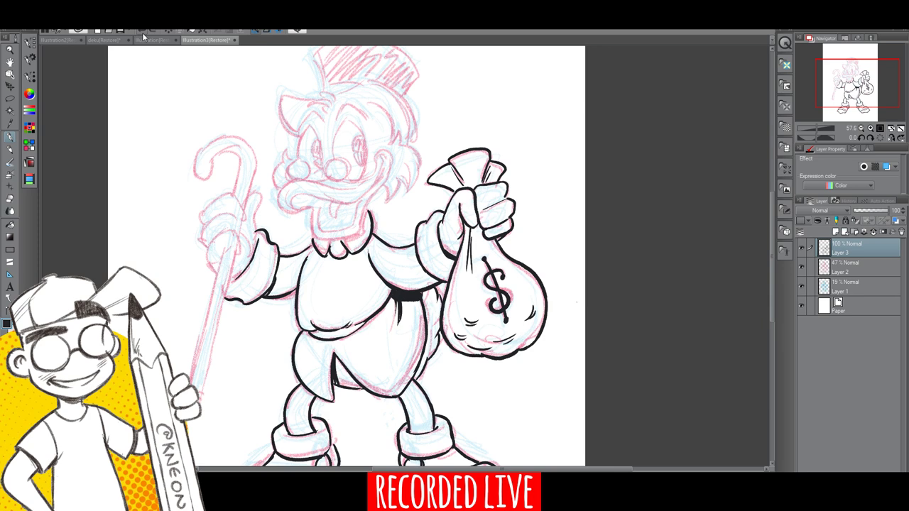
left_click_drag(513, 204, 525, 194)
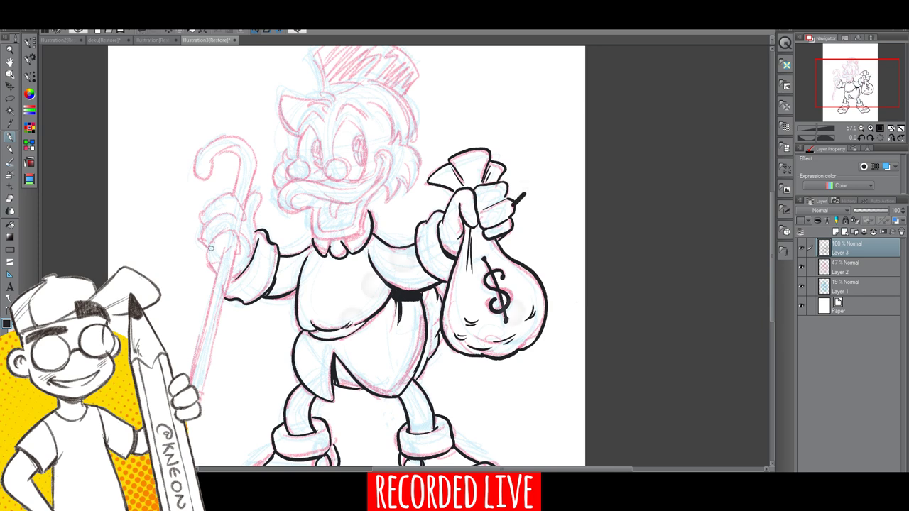
left_click_drag(208, 245, 205, 260)
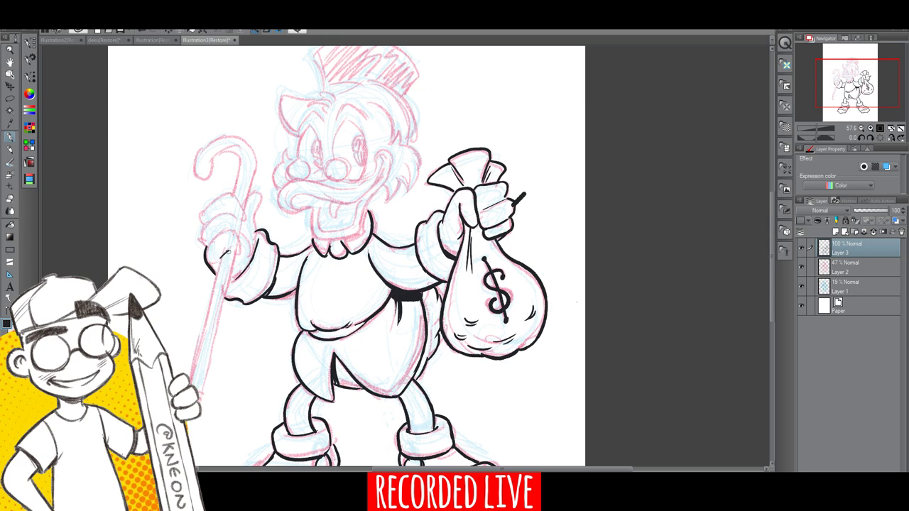
mouse_move(208, 246)
left_mouse_down()
mouse_move(233, 228)
mouse_move(240, 252)
mouse_move(202, 246)
mouse_move(226, 210)
mouse_move(247, 243)
left_mouse_up()
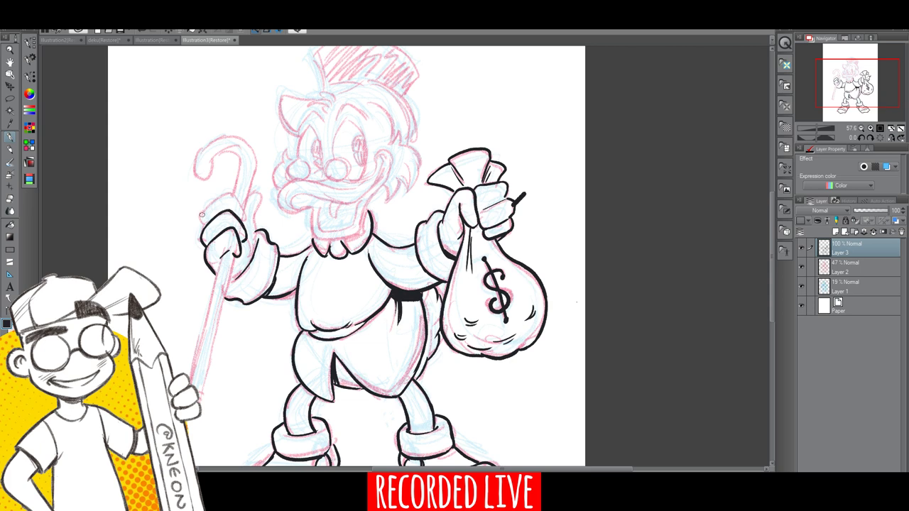
mouse_move(202, 215)
left_mouse_down()
mouse_move(228, 193)
mouse_move(247, 213)
mouse_move(241, 226)
mouse_move(246, 202)
mouse_move(264, 210)
mouse_move(255, 243)
left_mouse_up()
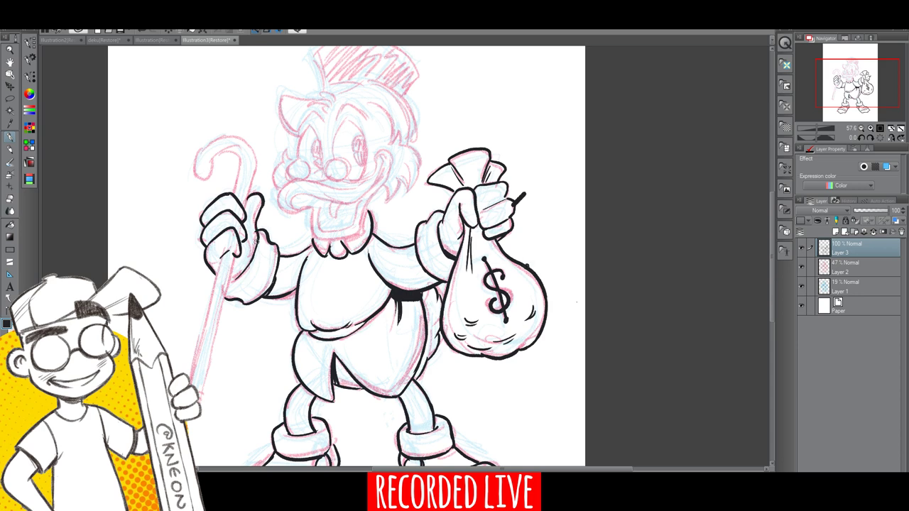
mouse_move(198, 155)
left_mouse_down()
mouse_move(207, 175)
mouse_move(217, 153)
mouse_move(211, 175)
mouse_move(233, 152)
mouse_move(230, 192)
left_mouse_up()
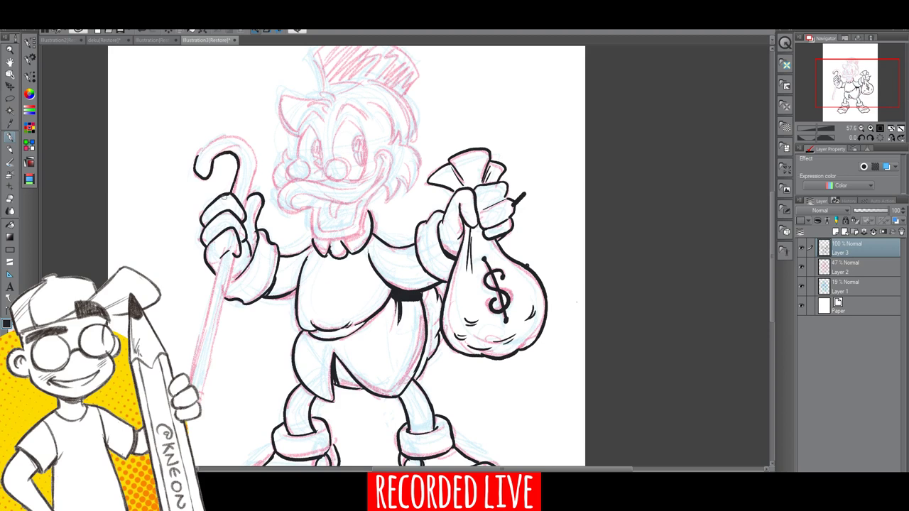
key("ctrl+z")
key("ctrl+z")
key("ctrl+z")
key("ctrl+z")
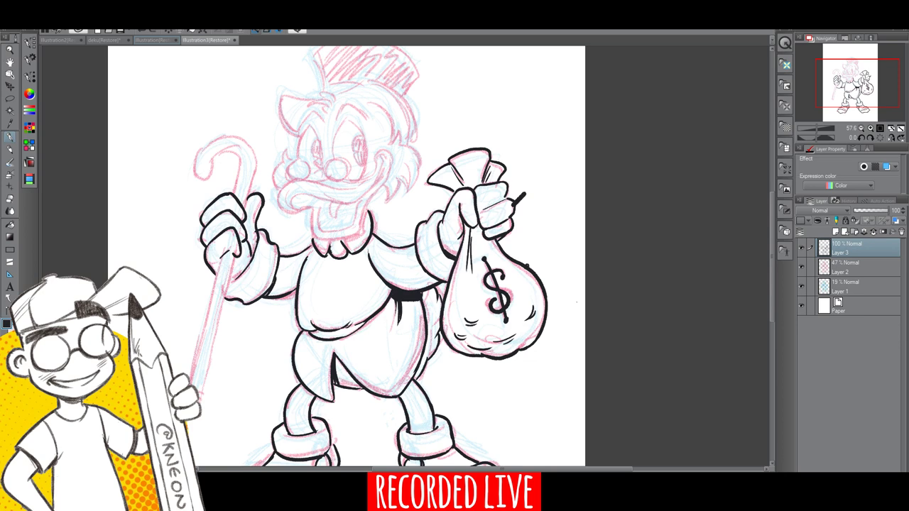
- Erase the stray stroke beside the hand holding the money bag and re-ink the edges of its fingers
key("e")
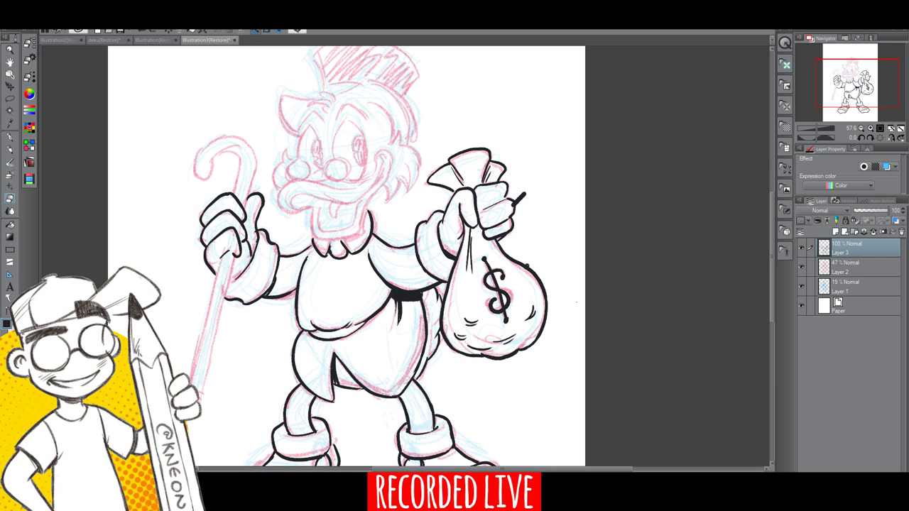
left_click_drag(527, 189, 512, 206)
left_click(12, 140)
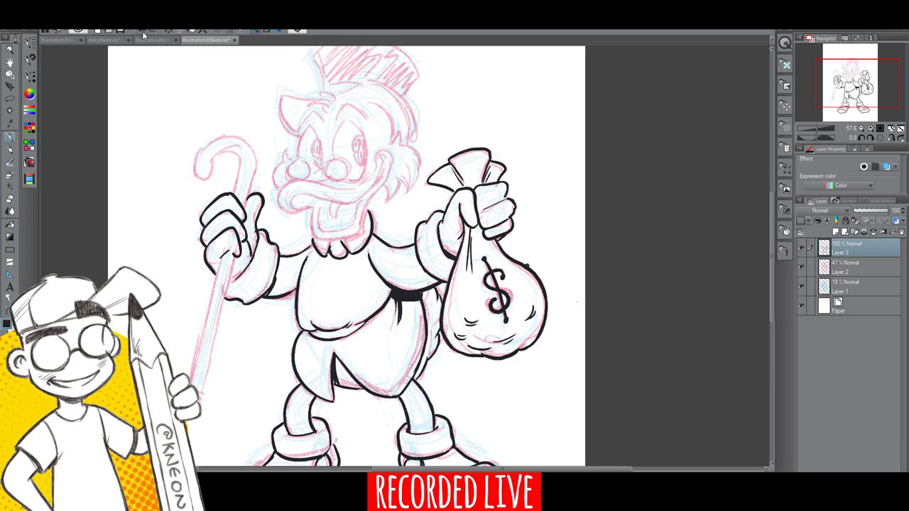
key("e")
left_click(10, 140)
left_click_drag(507, 194, 509, 225)
- Ink the cane's curved handle and straight shaft, redoing the first shaft line
mouse_move(197, 159)
left_mouse_down()
mouse_move(196, 176)
mouse_move(212, 161)
mouse_move(237, 173)
mouse_move(228, 195)
left_mouse_up()
mouse_move(196, 166)
left_mouse_down()
mouse_move(206, 145)
mouse_move(240, 139)
mouse_move(252, 168)
mouse_move(240, 212)
left_mouse_up()
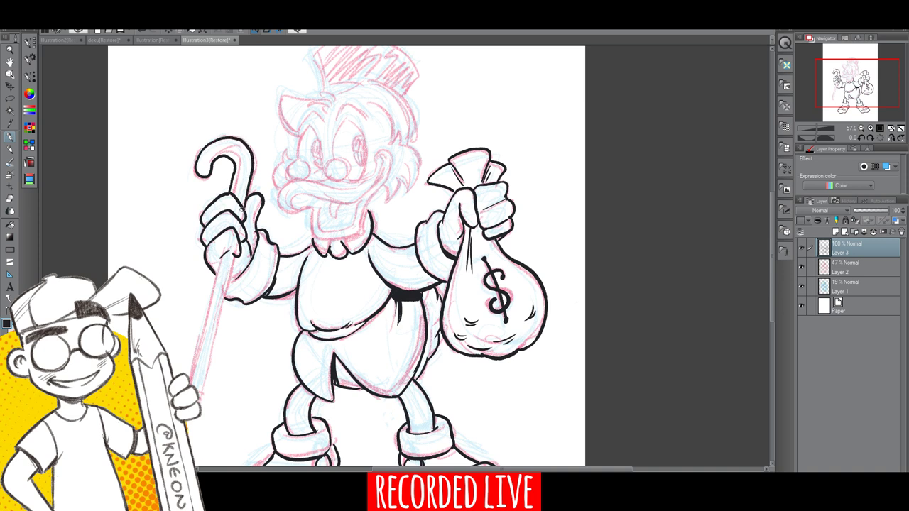
left_click_drag(222, 254, 187, 377)
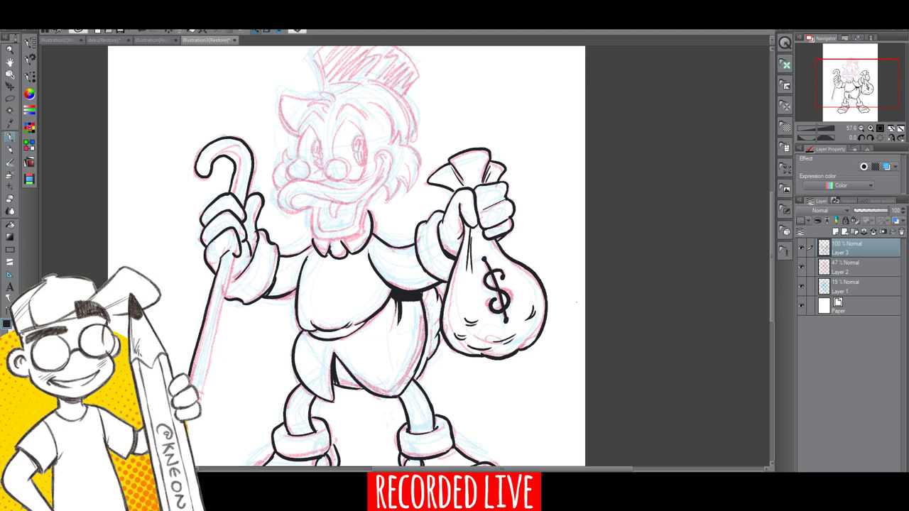
left_click(141, 31)
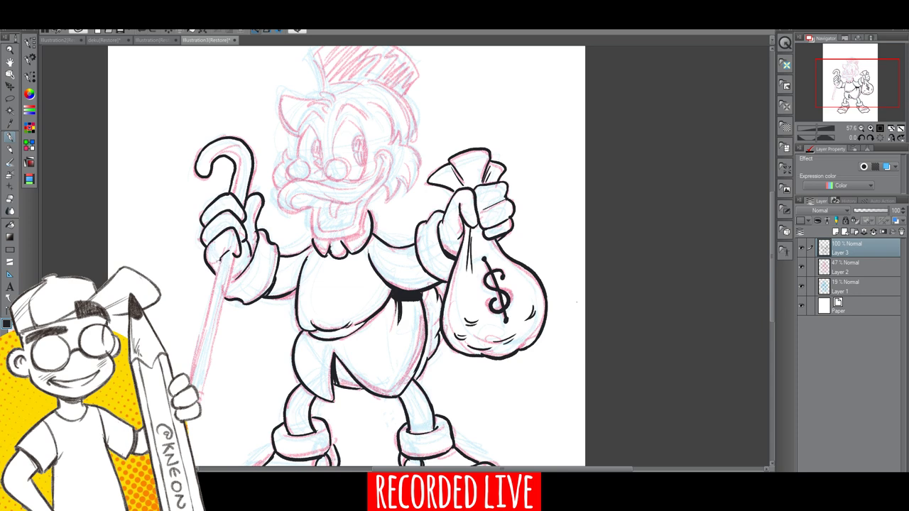
mouse_move(222, 255)
left_mouse_down()
mouse_move(188, 412)
mouse_move(226, 286)
mouse_move(214, 352)
mouse_move(235, 256)
left_mouse_up()
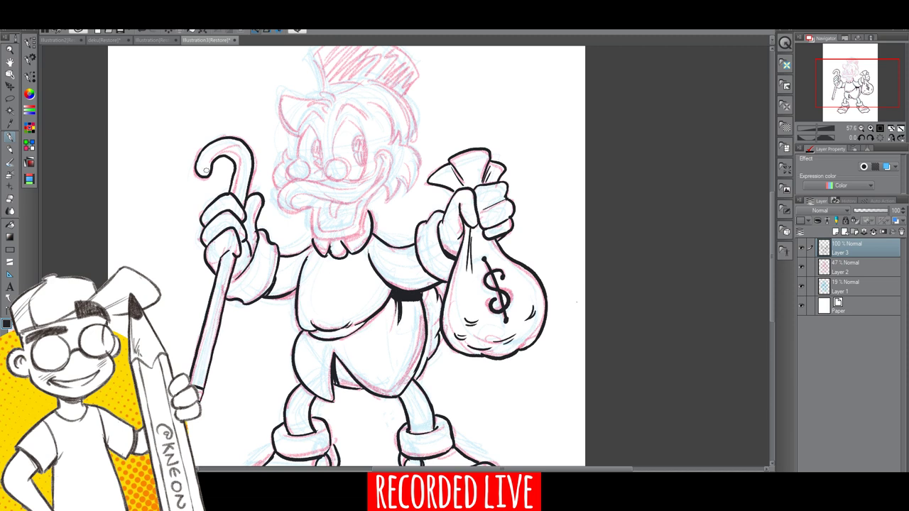
- Add thin wood-grain lines along the cane's handle and shaft
mouse_move(200, 172)
left_mouse_down()
mouse_move(217, 148)
mouse_move(242, 165)
mouse_move(233, 190)
mouse_move(244, 171)
left_mouse_up()
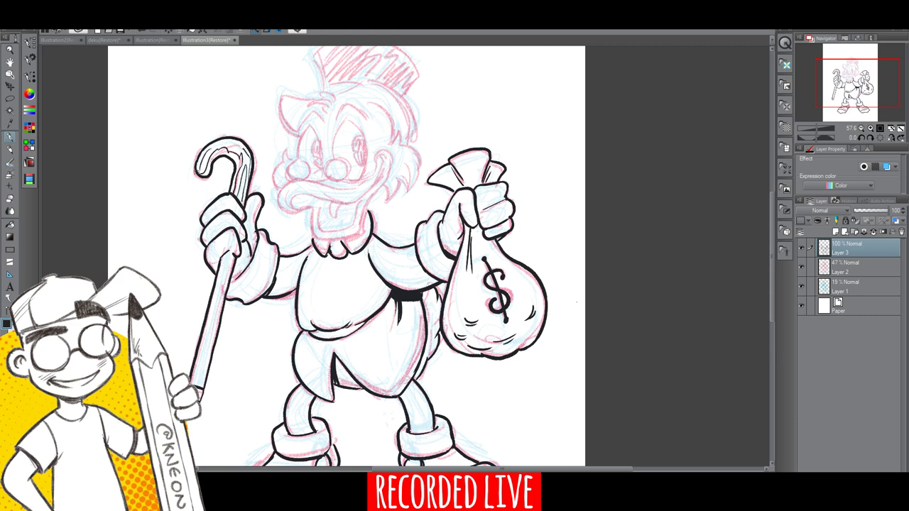
mouse_move(231, 252)
left_mouse_down()
mouse_move(196, 377)
mouse_move(205, 388)
mouse_move(231, 254)
mouse_move(222, 277)
left_mouse_up()
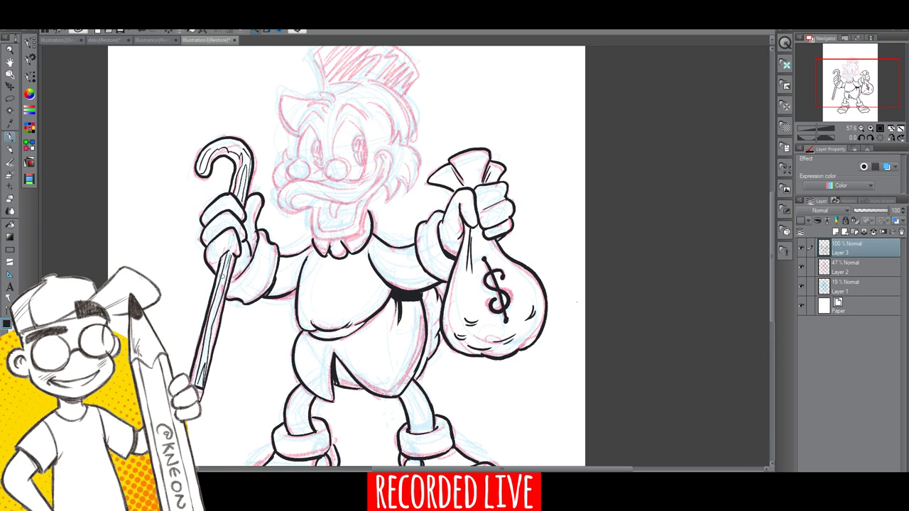
mouse_move(230, 281)
left_mouse_down()
mouse_move(238, 275)
mouse_move(231, 280)
left_mouse_up()
- Erase and re-ink the upper finger on the money bag hand, and add fold lines to the lower coat
left_click(10, 200)
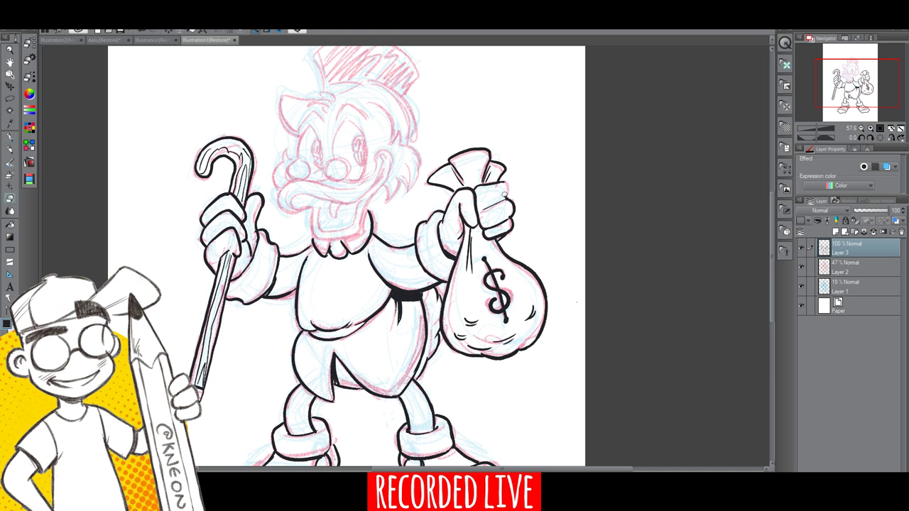
left_click(11, 138)
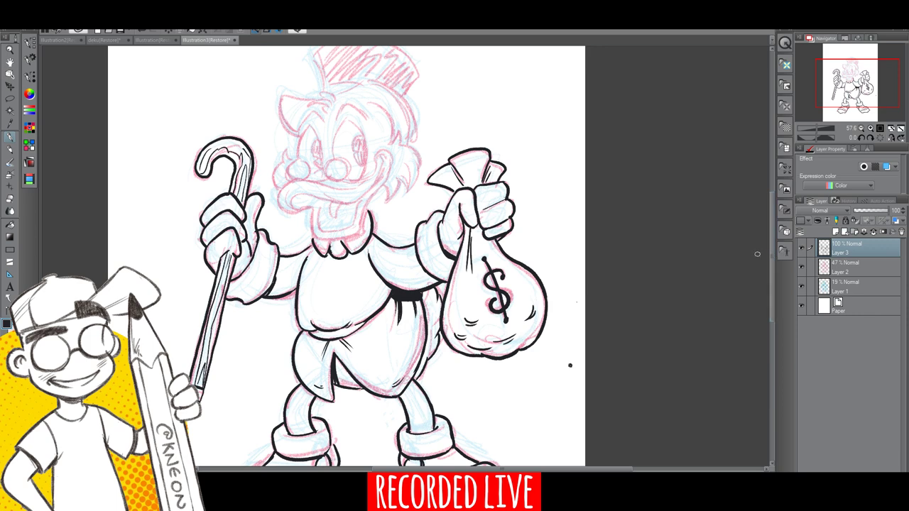
- Erase the stray dot below the money bag and add detail lines along the toes of both shoes
key("e")
left_click_drag(771, 298, 771, 339)
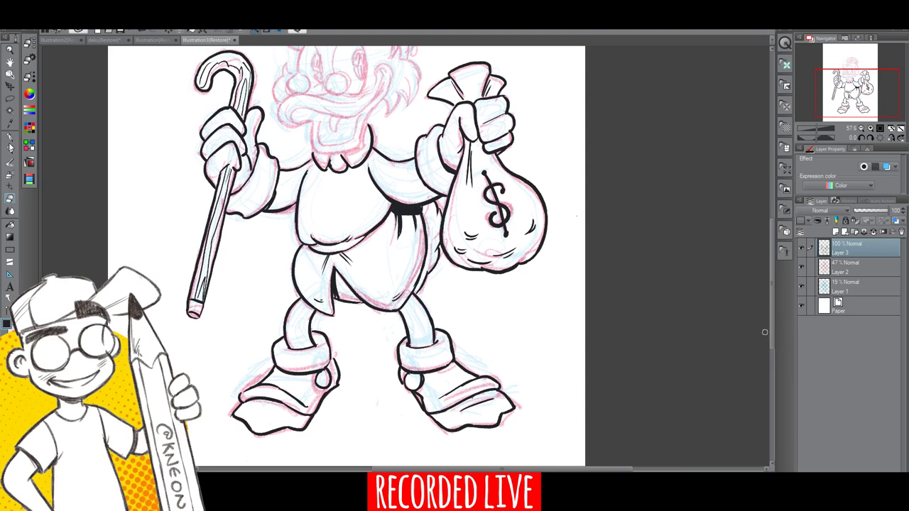
left_click(10, 139)
left_click_drag(258, 429, 305, 421)
mouse_move(445, 429)
left_mouse_down()
mouse_move(498, 413)
mouse_move(498, 421)
mouse_move(511, 403)
left_mouse_up()
- Ink the forehead hair tuft, the feathery whiskers on both cheeks and the curved eyebrows
left_click_drag(773, 320, 774, 277)
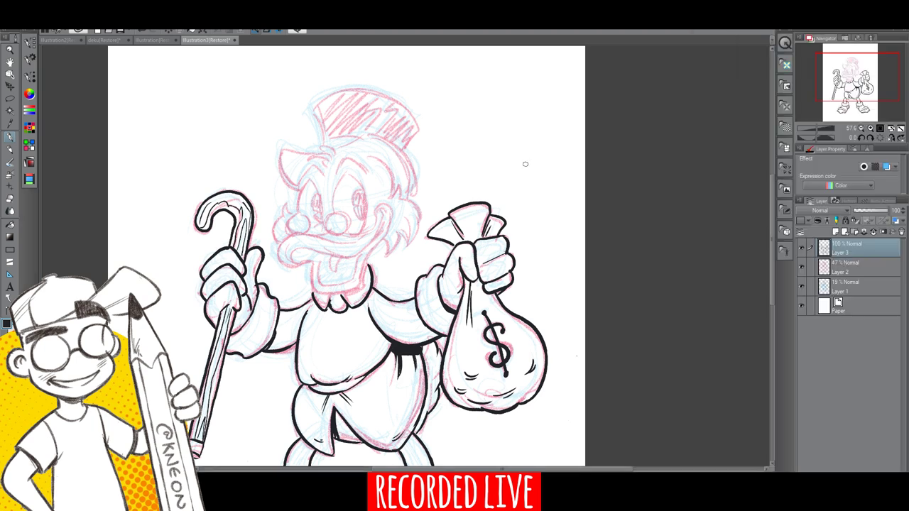
mouse_move(766, 237)
left_mouse_down()
mouse_move(763, 285)
mouse_move(761, 233)
left_mouse_up()
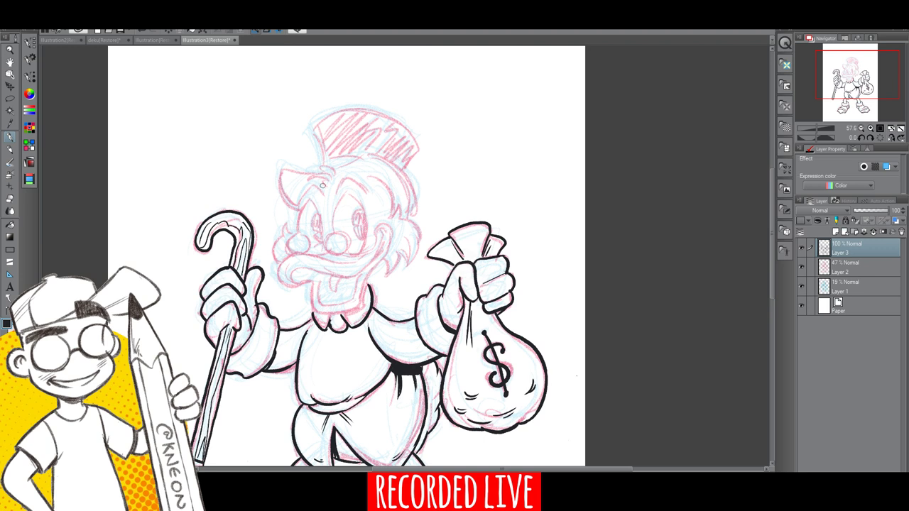
mouse_move(316, 184)
left_mouse_down()
mouse_move(324, 187)
mouse_move(327, 168)
mouse_move(333, 177)
left_mouse_up()
mouse_move(384, 262)
left_mouse_down()
mouse_move(386, 275)
mouse_move(398, 255)
mouse_move(405, 269)
mouse_move(417, 252)
mouse_move(409, 266)
left_mouse_up()
mouse_move(402, 203)
left_mouse_down()
mouse_move(392, 216)
mouse_move(412, 242)
left_mouse_up()
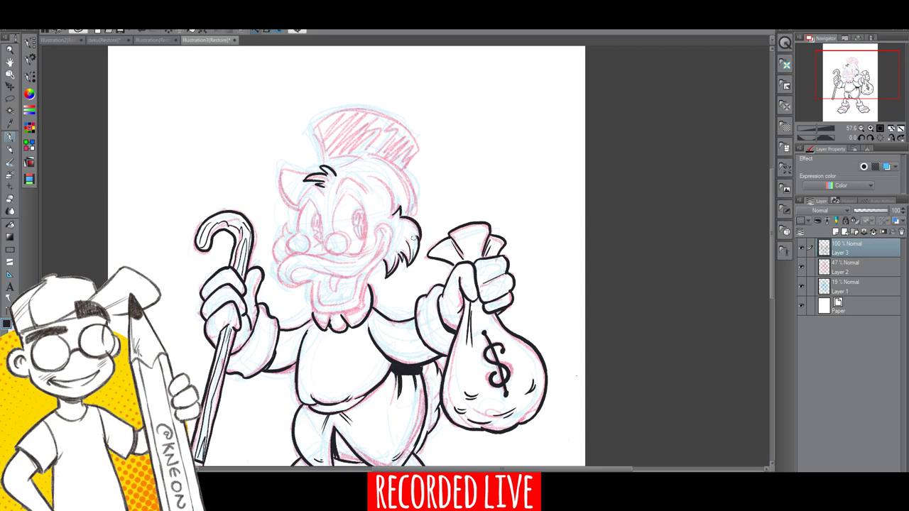
mouse_move(292, 228)
left_mouse_down()
mouse_move(279, 242)
mouse_move(277, 267)
left_mouse_up()
mouse_move(300, 206)
left_mouse_down()
mouse_move(312, 189)
mouse_move(324, 198)
mouse_move(366, 195)
left_mouse_up()
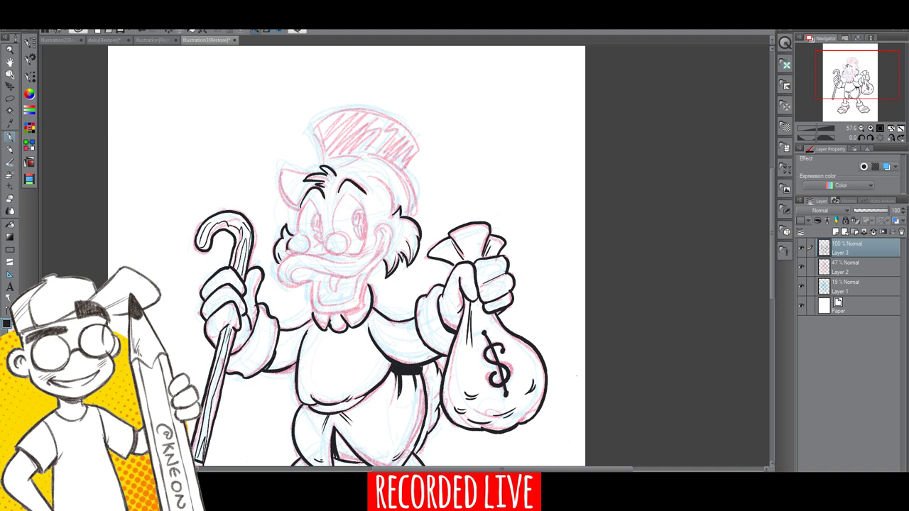
- Ink the two round spectacle lenses above the bill, redoing the faulty strokes, and clean up the lens lines with the eraser
mouse_move(291, 254)
left_mouse_down()
mouse_move(296, 235)
mouse_move(304, 237)
left_mouse_up()
mouse_move(306, 245)
left_mouse_down()
mouse_move(317, 253)
mouse_move(328, 240)
mouse_move(326, 254)
mouse_move(345, 237)
mouse_move(348, 256)
left_mouse_up()
left_click(143, 31)
left_click(143, 31)
mouse_move(330, 238)
left_mouse_down()
mouse_move(337, 255)
mouse_move(347, 245)
mouse_move(338, 255)
left_mouse_up()
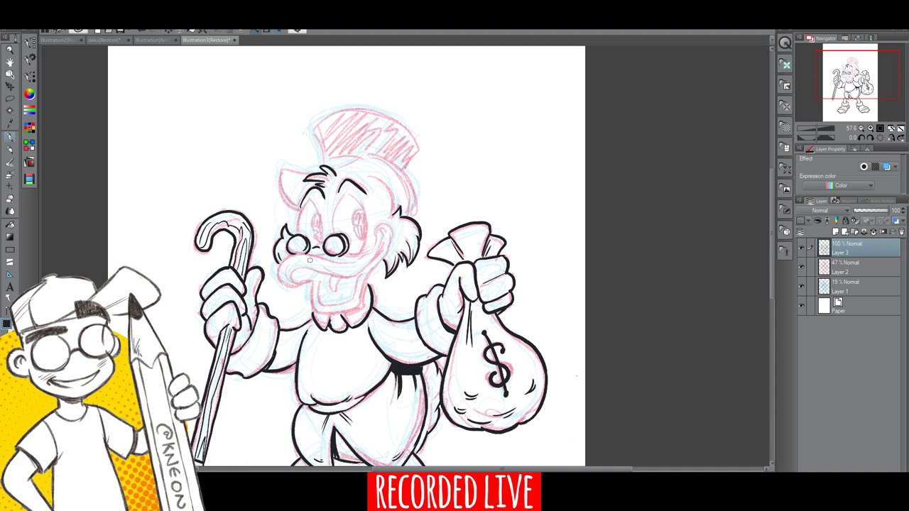
left_click(10, 200)
left_click_drag(305, 240, 304, 256)
- Ink both eye outlines with solid black pupils, and add the curved head contour between the brow and the cheek whiskers
key("p")
mouse_move(299, 236)
left_mouse_down()
mouse_move(310, 203)
mouse_move(322, 237)
mouse_move(354, 195)
mouse_move(365, 222)
mouse_move(361, 250)
left_mouse_up()
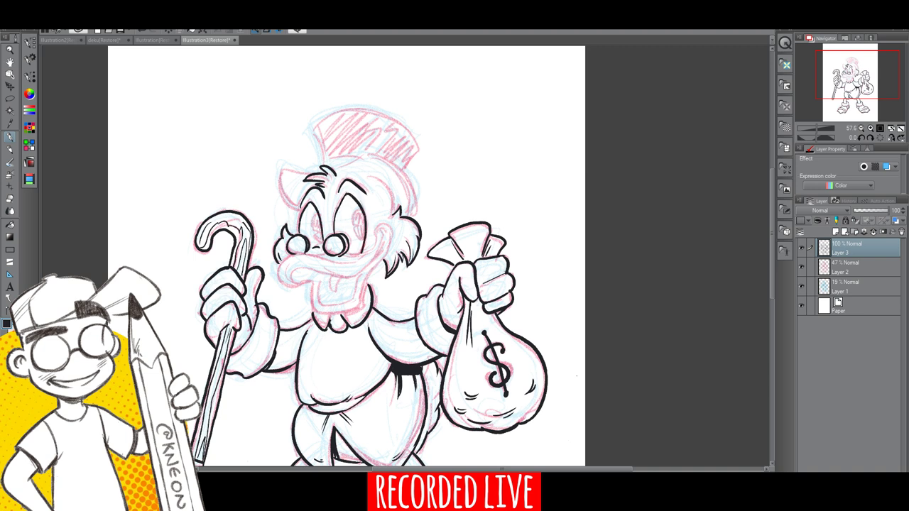
mouse_move(359, 209)
left_mouse_down()
mouse_move(359, 241)
mouse_move(358, 210)
mouse_move(356, 220)
left_mouse_up()
left_click_drag(318, 217, 317, 247)
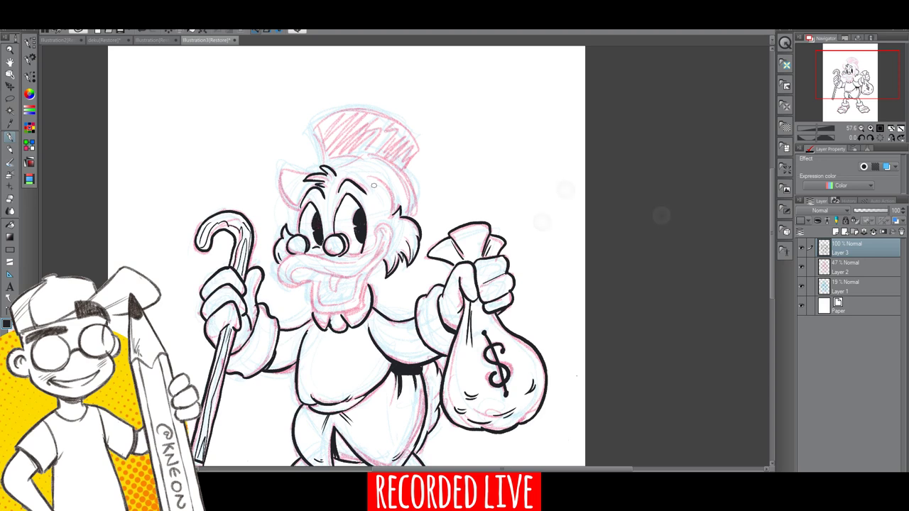
left_click_drag(369, 177, 387, 216)
left_click_drag(389, 190, 391, 217)
- Touch up the shoes, inking a line across the shoe below the money bag and erasing rough line edges
left_click_drag(773, 278, 767, 317)
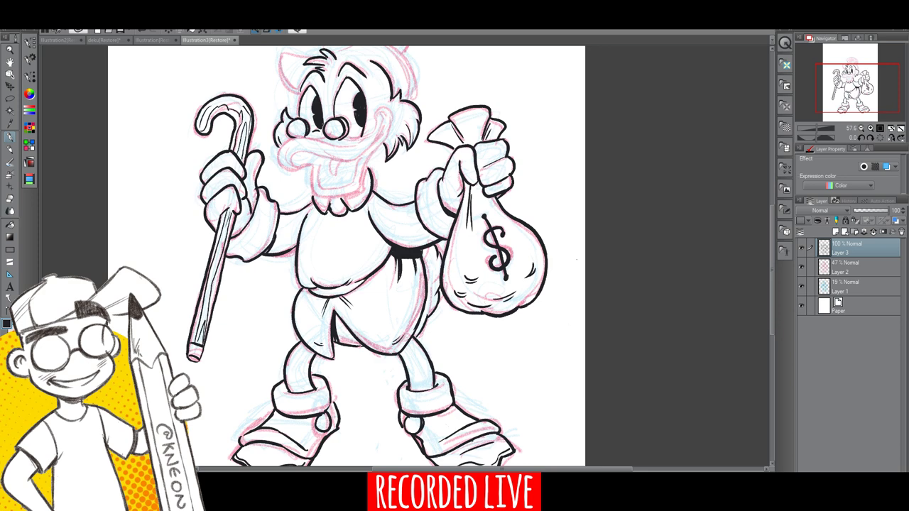
left_click_drag(771, 324, 771, 343)
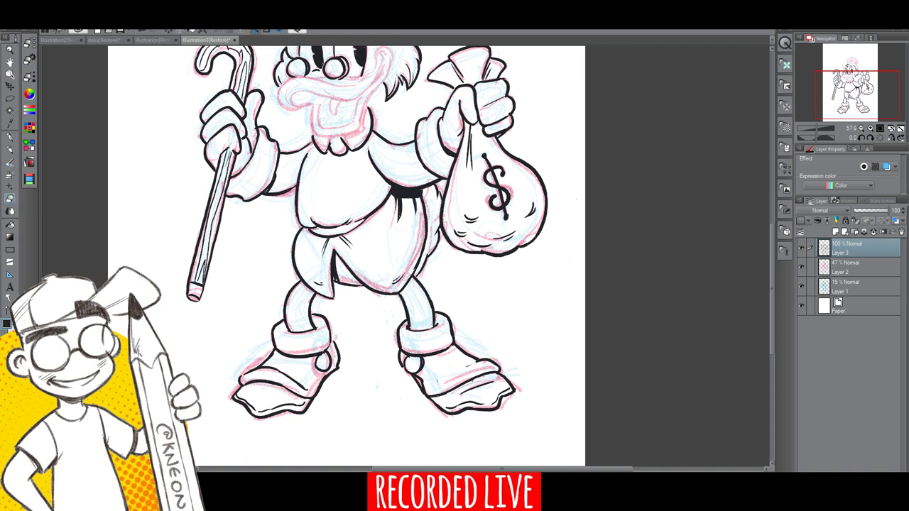
left_click(10, 140)
left_click_drag(432, 381, 478, 361)
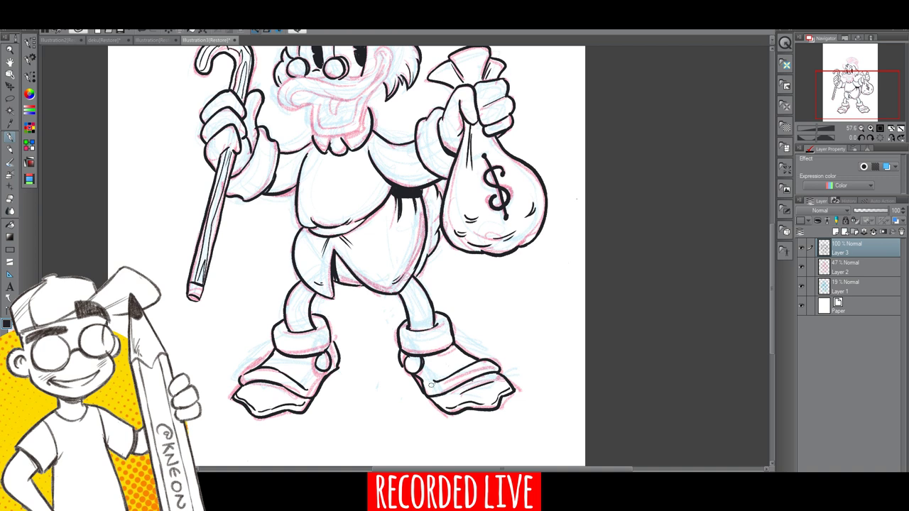
key("e")
left_click_drag(339, 357, 334, 364)
key("p")
left_click(11, 201)
left_click_drag(771, 291, 770, 317)
left_click_drag(475, 375, 469, 382)
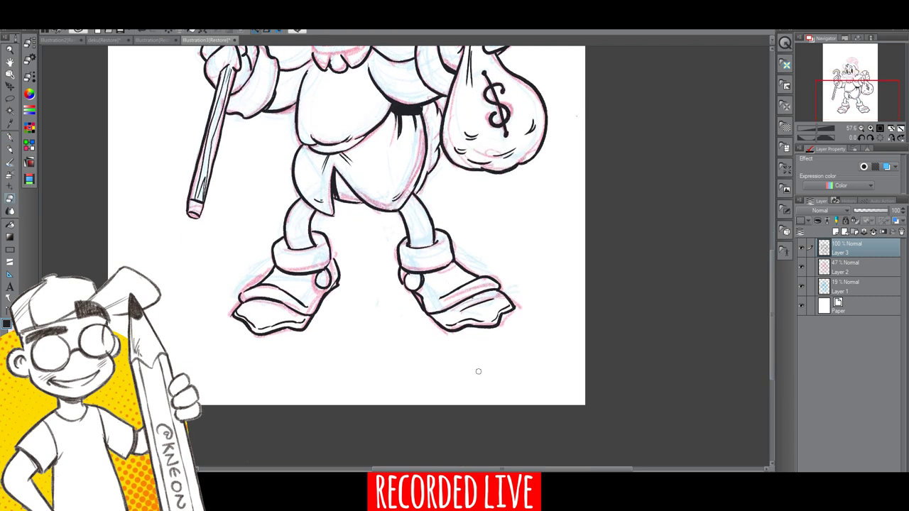
- Ink the hat brim's curled tip and its long arc over the head down to the cheek whiskers
left_click_drag(772, 347, 774, 275)
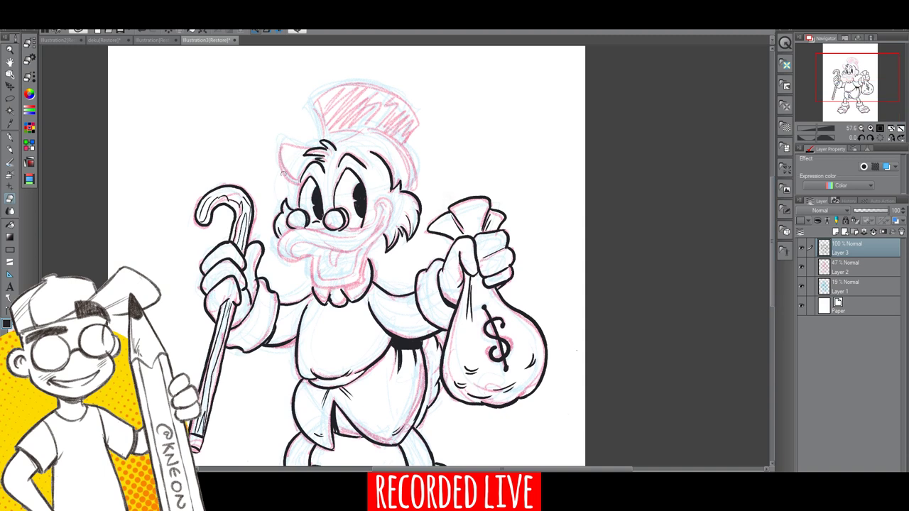
key("p")
left_click_drag(279, 150, 291, 186)
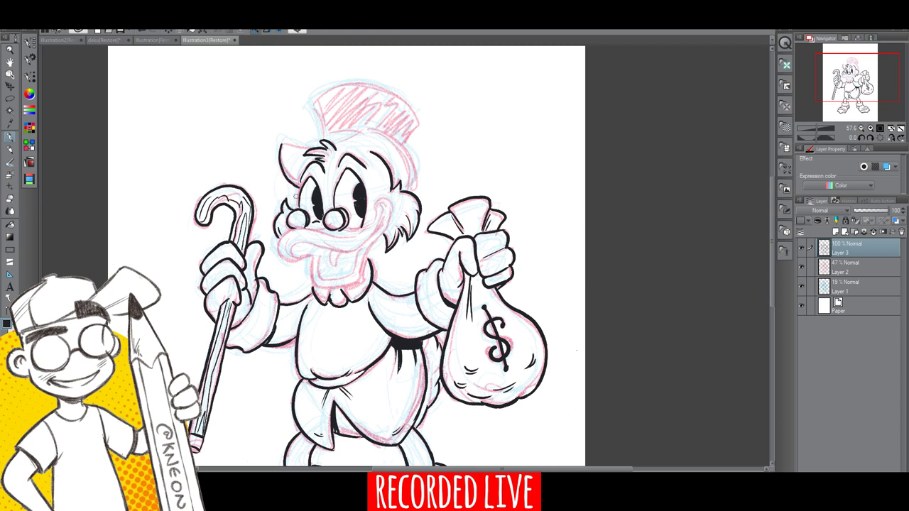
mouse_move(334, 147)
left_mouse_down()
mouse_move(365, 130)
mouse_move(412, 162)
mouse_move(406, 154)
mouse_move(412, 193)
left_mouse_up()
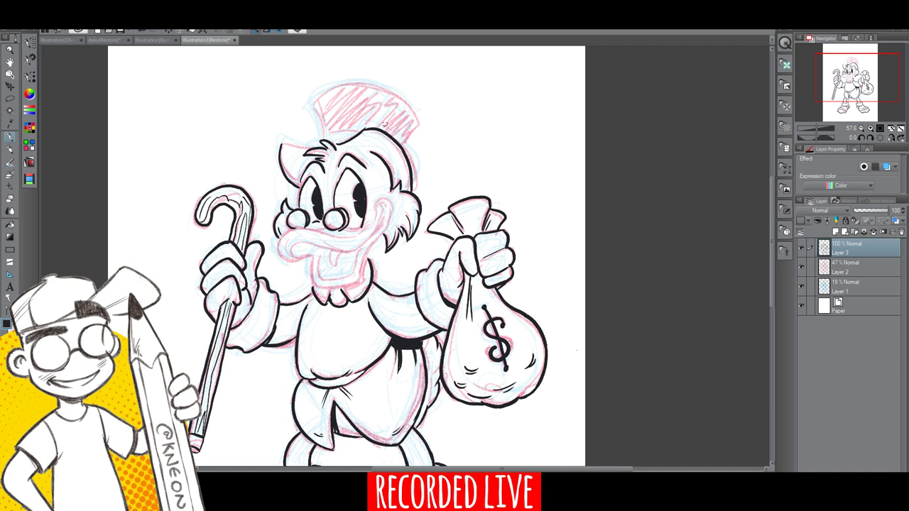
- Ink the hat's crown, redoing its outline once, complete the brim's upper edges and remove the stray mark beside the hat
mouse_move(324, 138)
left_mouse_down()
mouse_move(316, 102)
mouse_move(327, 91)
mouse_move(376, 83)
mouse_move(421, 125)
left_mouse_up()
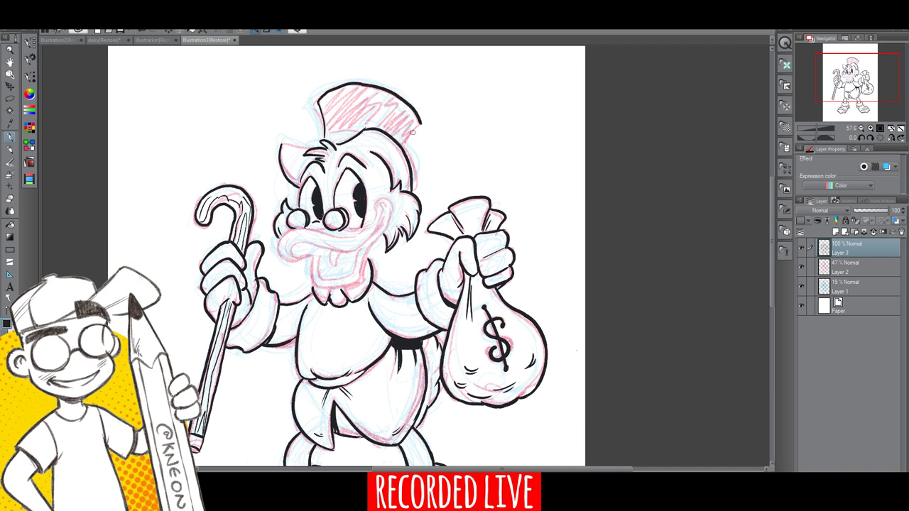
left_click(143, 33)
mouse_move(318, 100)
left_mouse_down()
mouse_move(325, 90)
mouse_move(369, 84)
mouse_move(411, 113)
mouse_move(408, 126)
left_mouse_up()
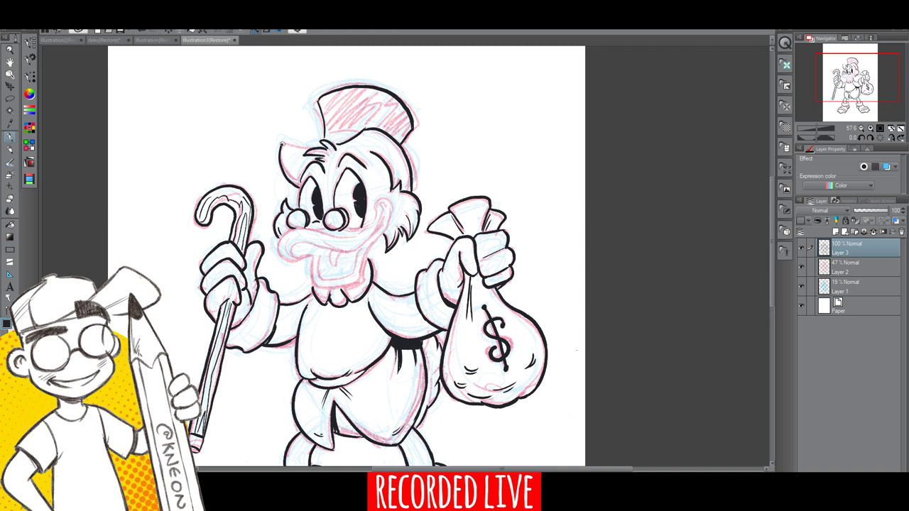
left_click_drag(280, 146, 308, 144)
left_click_drag(538, 89, 539, 100)
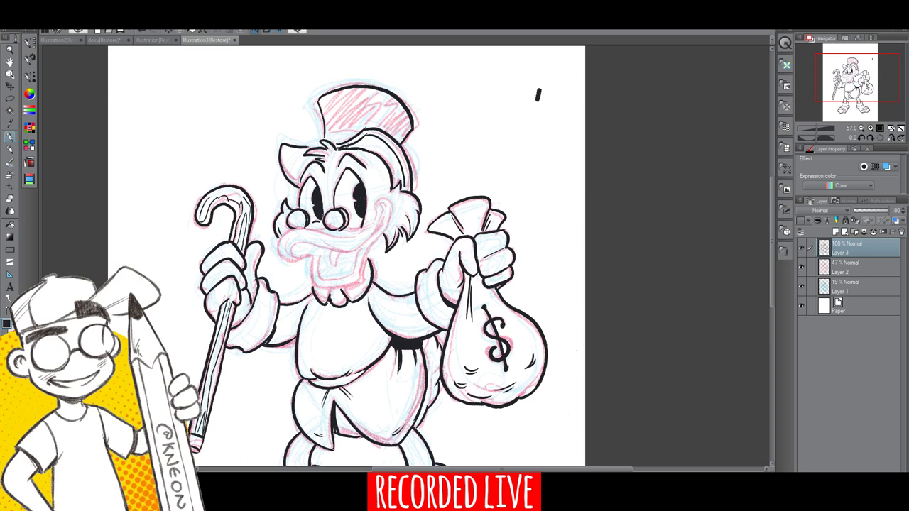
key("e")
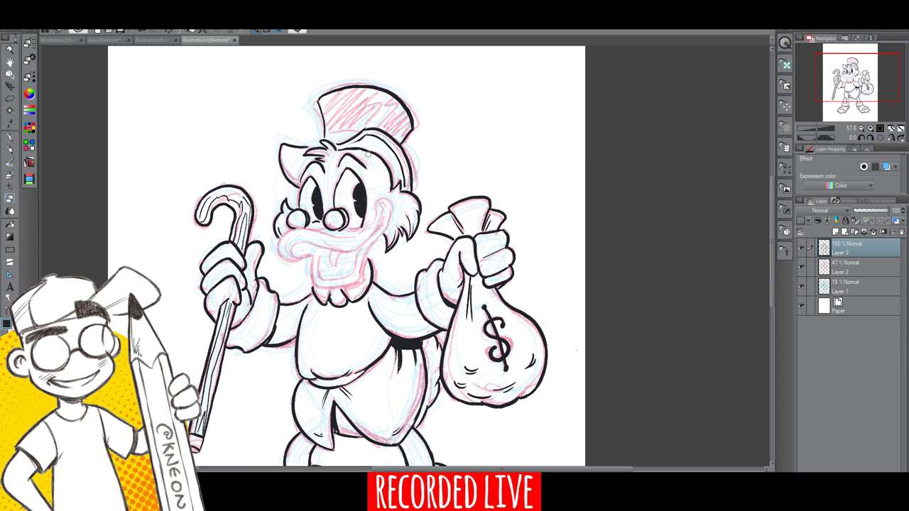
- Add an inner edge line to the brim's curled tip and ink the crown's base line, redoing it twice
left_click(10, 138)
left_click_drag(285, 152, 299, 182)
left_click_drag(284, 149, 307, 152)
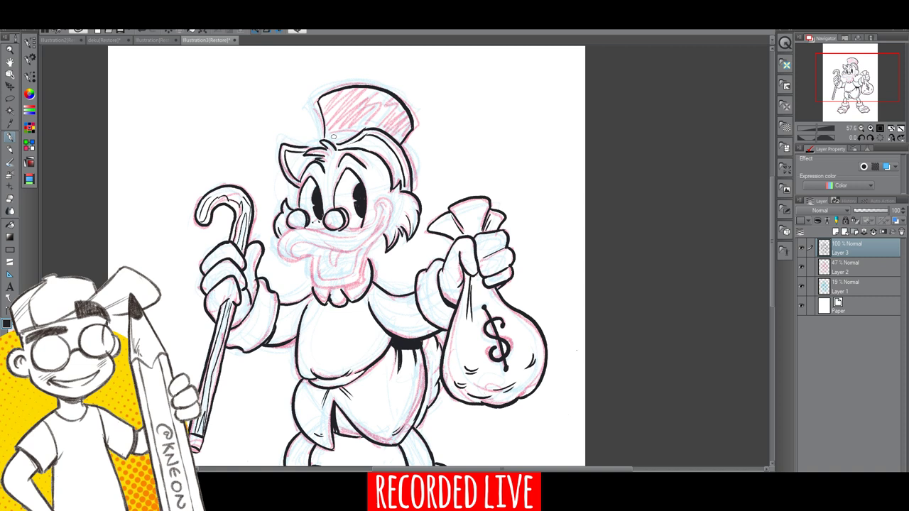
left_click_drag(325, 130, 360, 139)
key("ctrl+z")
left_click_drag(324, 132, 359, 135)
key("ctrl+z")
left_click_drag(326, 132, 356, 129)
- Draw a lightning-shaped highlight on the hat's crown, refine the inner brim line and mark the areas for black fill with small X's
mouse_move(379, 88)
left_mouse_down()
mouse_move(365, 107)
mouse_move(387, 108)
mouse_move(375, 125)
left_mouse_up()
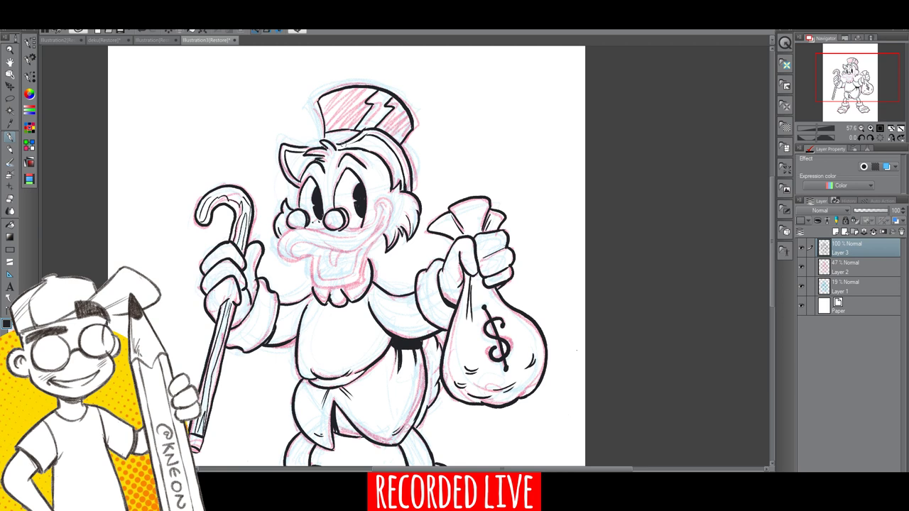
left_click_drag(347, 145, 368, 134)
left_click_drag(378, 144, 378, 151)
mouse_move(344, 104)
left_mouse_down()
mouse_move(344, 112)
mouse_move(401, 125)
left_mouse_up()
left_click_drag(400, 117, 392, 126)
- Ink the upper bill with its smile crease, the open lower bill, the tongue and shading lines inside the mouth
mouse_move(279, 250)
left_mouse_down()
mouse_move(306, 265)
mouse_move(287, 256)
mouse_move(299, 241)
mouse_move(333, 249)
left_mouse_up()
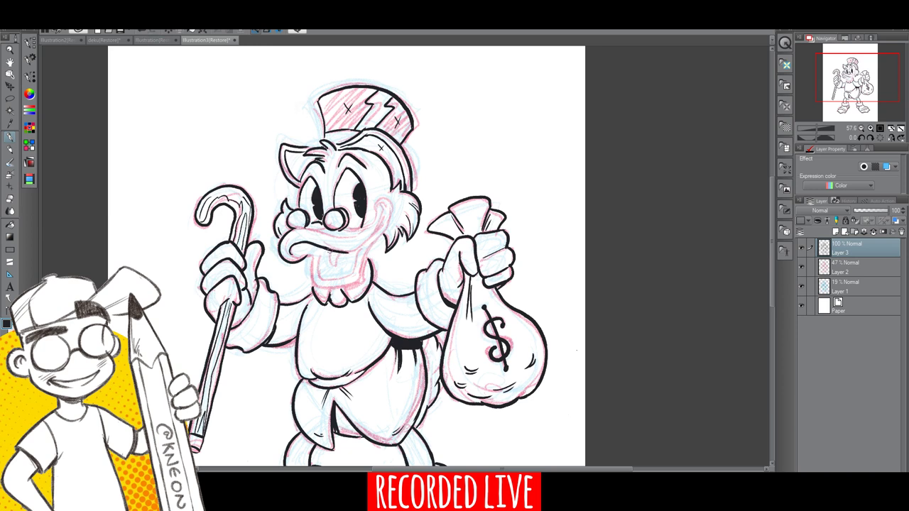
left_click_drag(353, 252, 385, 206)
left_click_drag(308, 228, 348, 238)
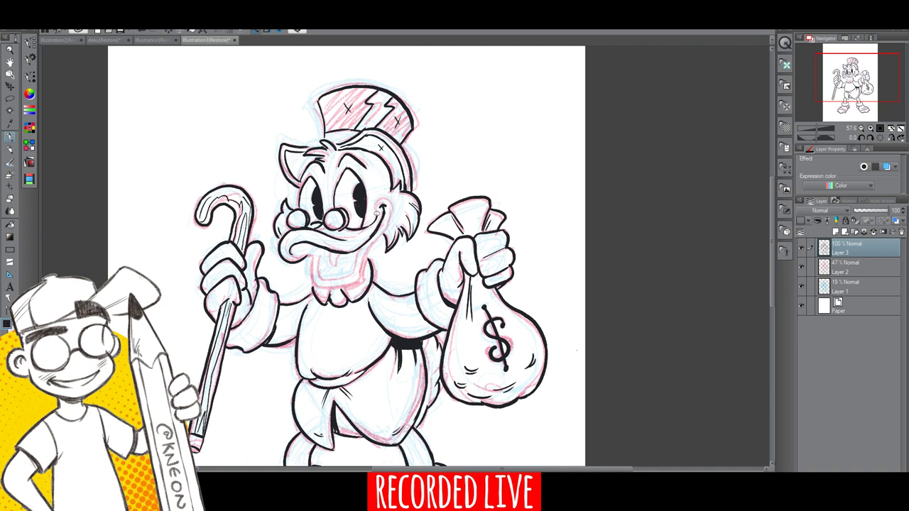
left_click_drag(376, 215, 383, 199)
mouse_move(310, 256)
left_mouse_down()
mouse_move(316, 285)
mouse_move(356, 278)
mouse_move(389, 216)
left_mouse_up()
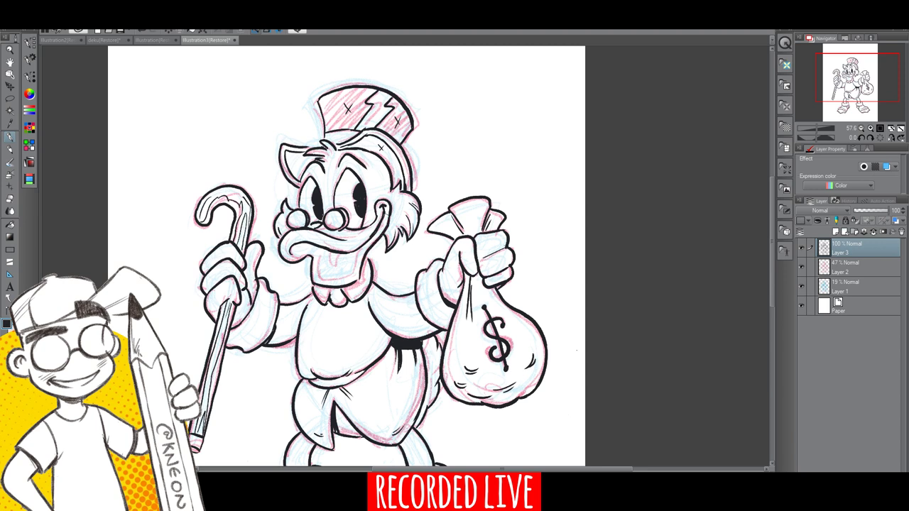
mouse_move(321, 255)
left_mouse_down()
mouse_move(320, 278)
mouse_move(359, 272)
mouse_move(358, 248)
mouse_move(338, 267)
mouse_move(294, 248)
mouse_move(321, 246)
mouse_move(317, 257)
left_mouse_up()
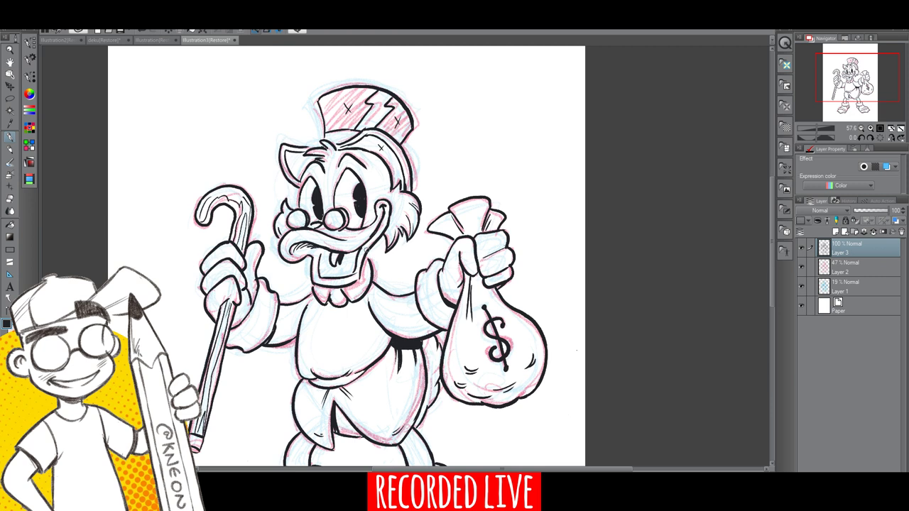
- Hide the sketch layers Layer 1 and Layer 2, and fill the hat's crown black on both sides of the lightning highlight
left_click(802, 285)
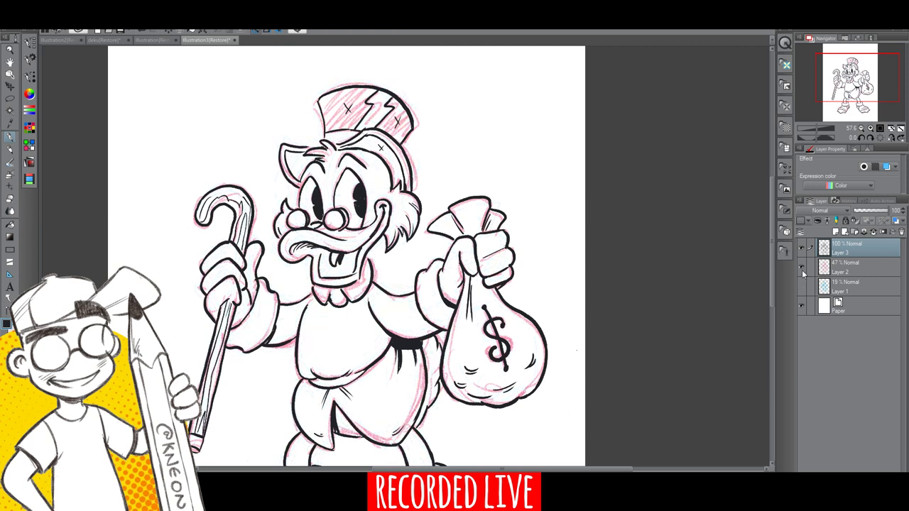
left_click(802, 267)
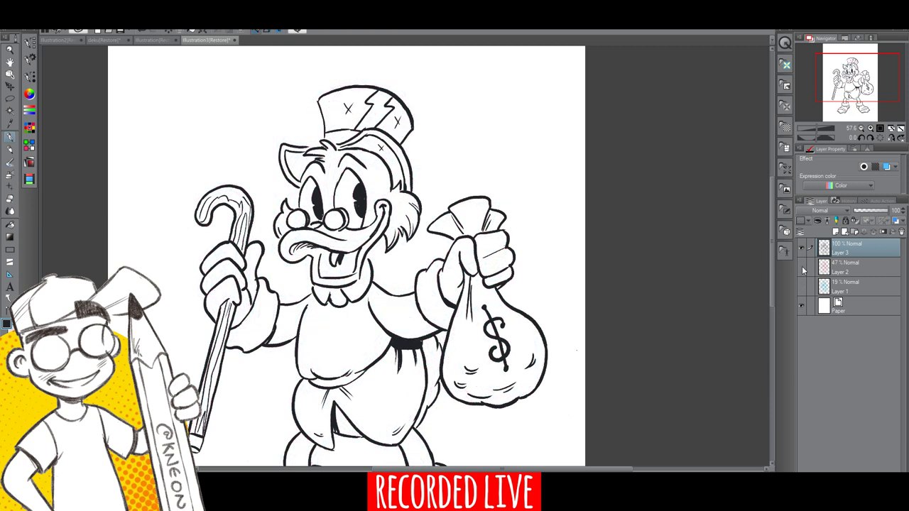
left_click(10, 226)
left_click(390, 121)
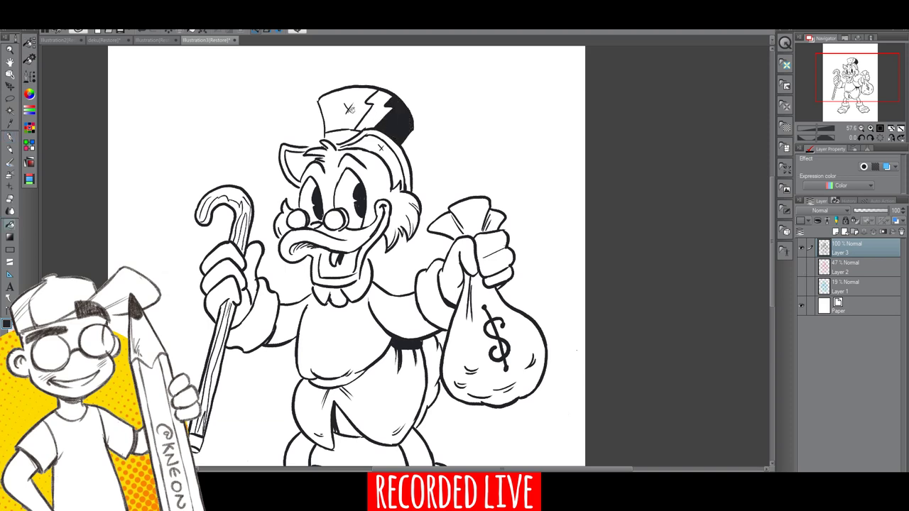
left_click(355, 110)
left_click(379, 141)
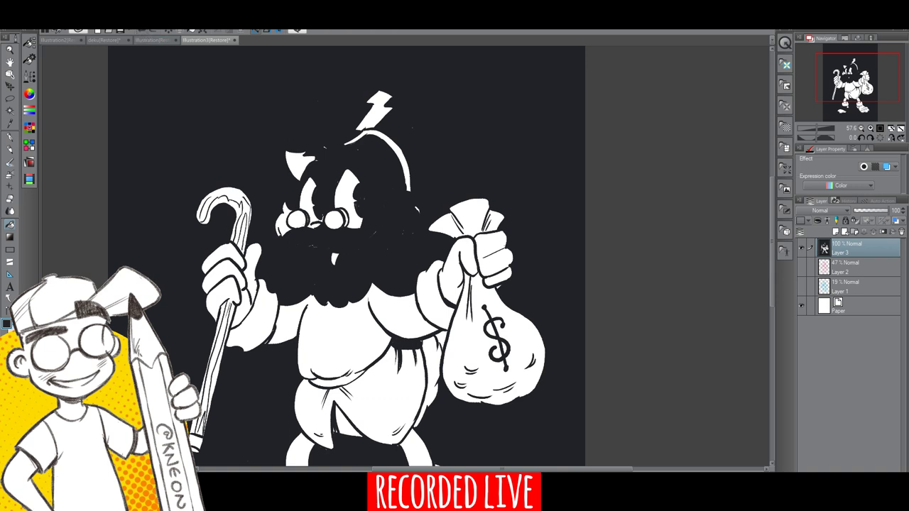
left_click(145, 31)
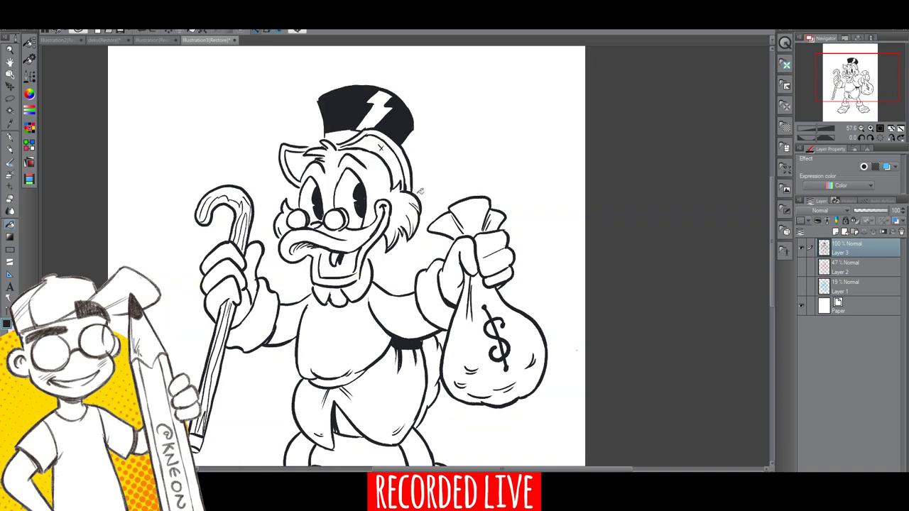
left_click(376, 141)
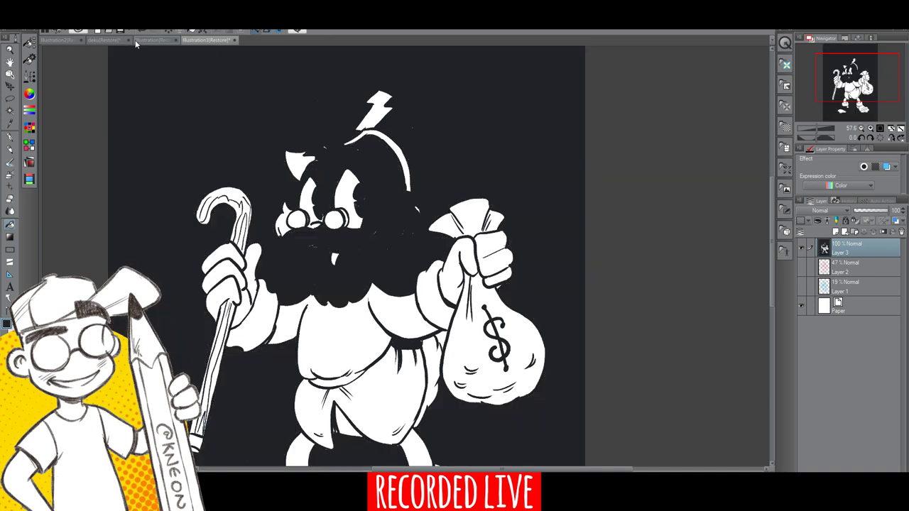
key("ctrl+z")
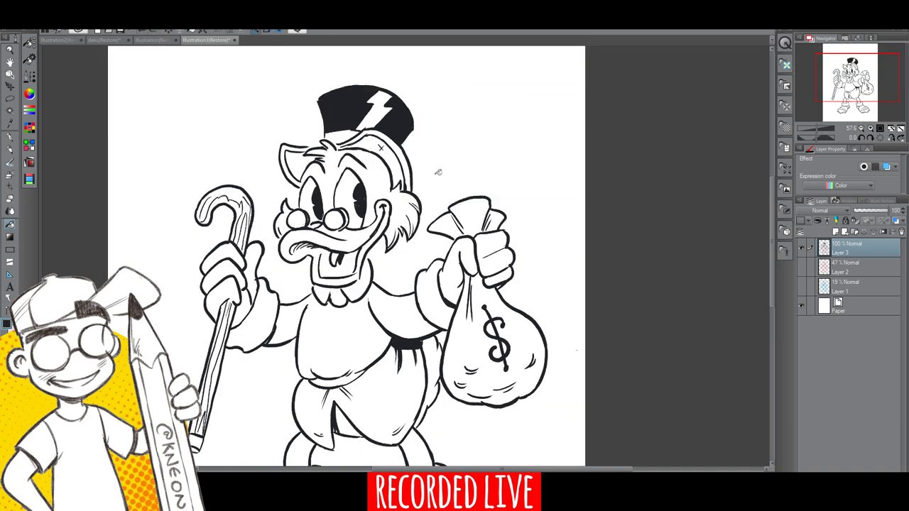
- Close the gaps in the hat brim's linework and fill the brim's underside and curled tip with black
left_click(9, 139)
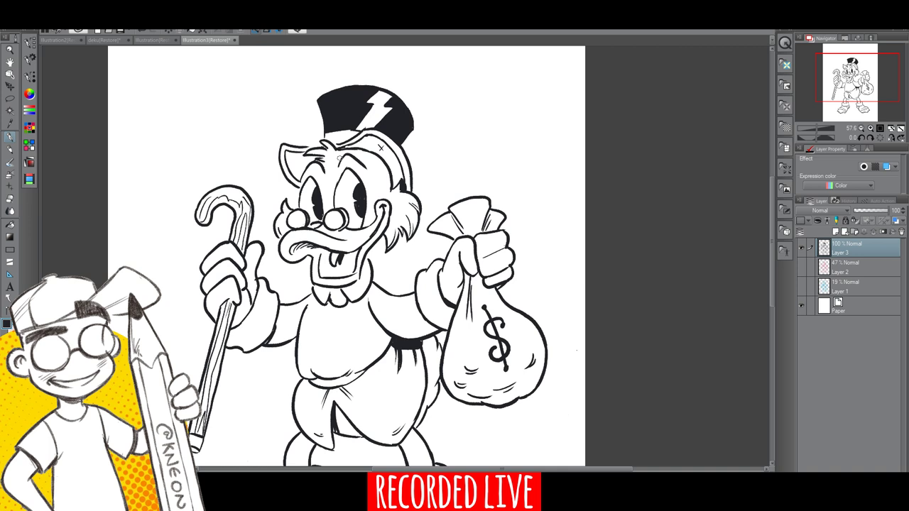
left_click(389, 152)
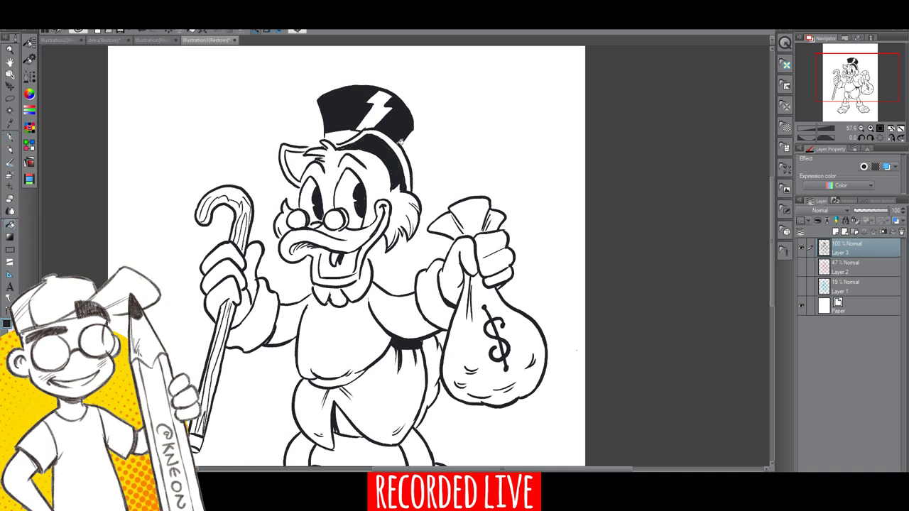
left_click(312, 162)
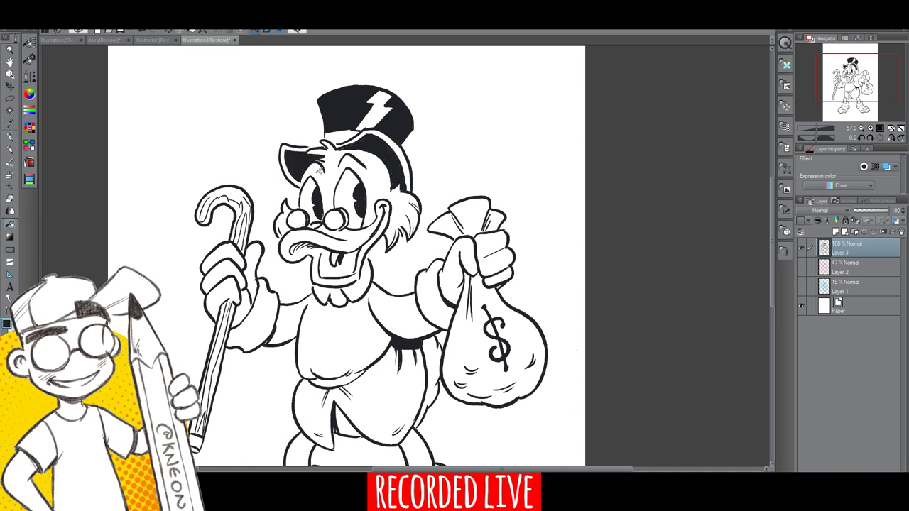
- Ink a thick shadow stroke under the lower bill, along the inside of the collar
left_click(9, 200)
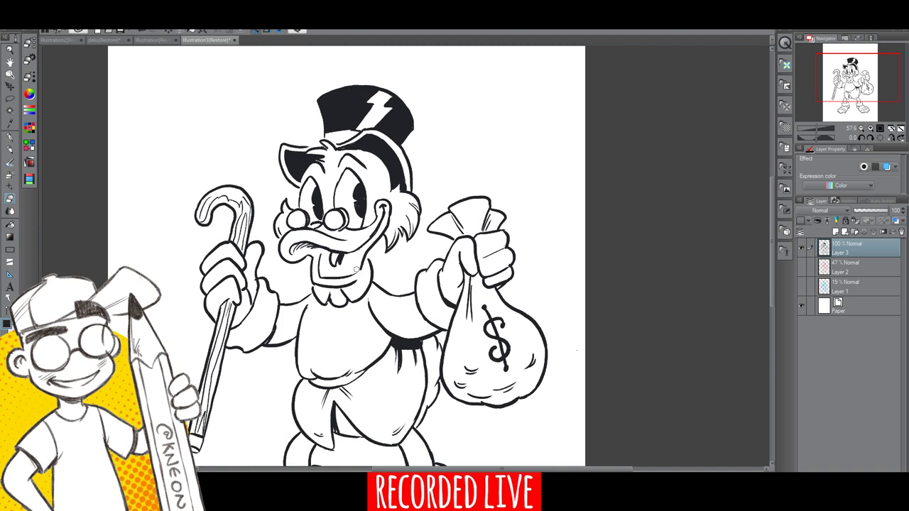
key("p")
left_click(11, 139)
mouse_move(360, 249)
left_mouse_down()
mouse_move(339, 293)
mouse_move(359, 280)
mouse_move(367, 261)
mouse_move(360, 279)
left_mouse_up()
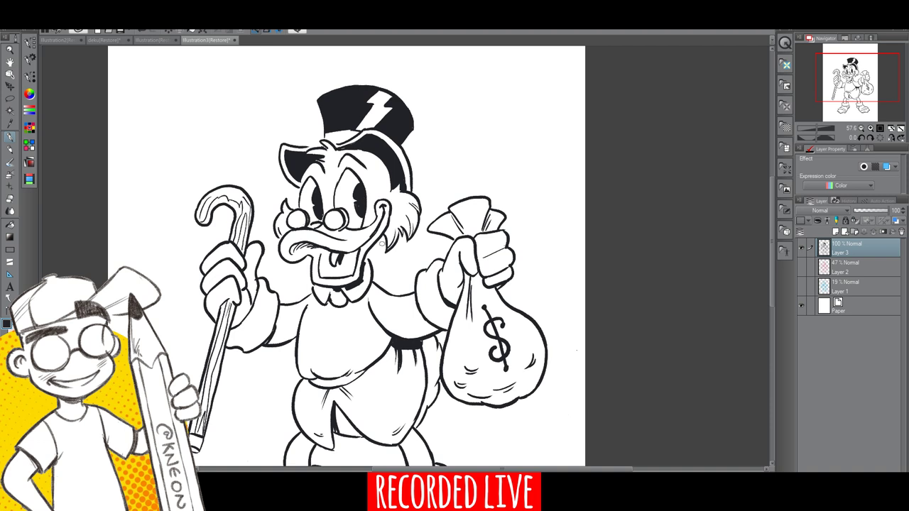
left_click_drag(769, 257, 771, 287)
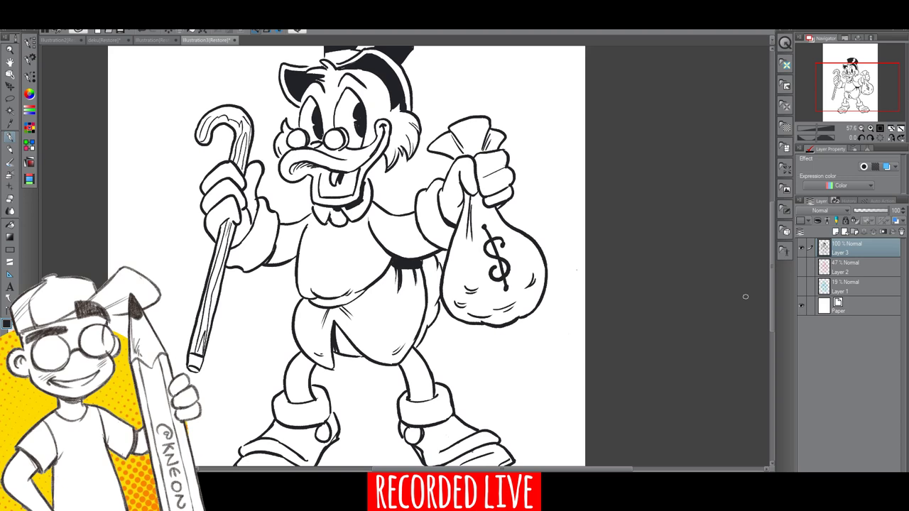
mouse_move(501, 370)
left_mouse_down()
mouse_move(544, 371)
mouse_move(575, 312)
mouse_move(572, 146)
left_mouse_up()
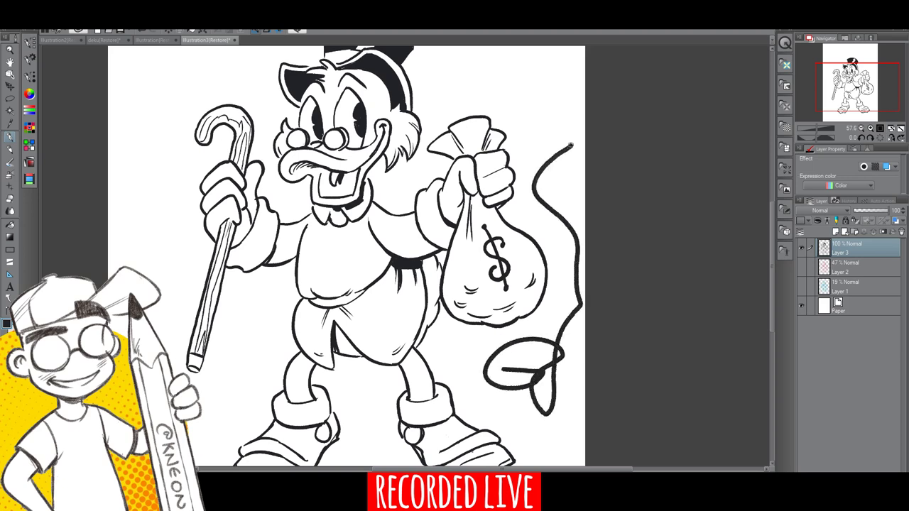
mouse_move(503, 82)
left_mouse_down()
mouse_move(561, 157)
mouse_move(582, 279)
left_mouse_up()
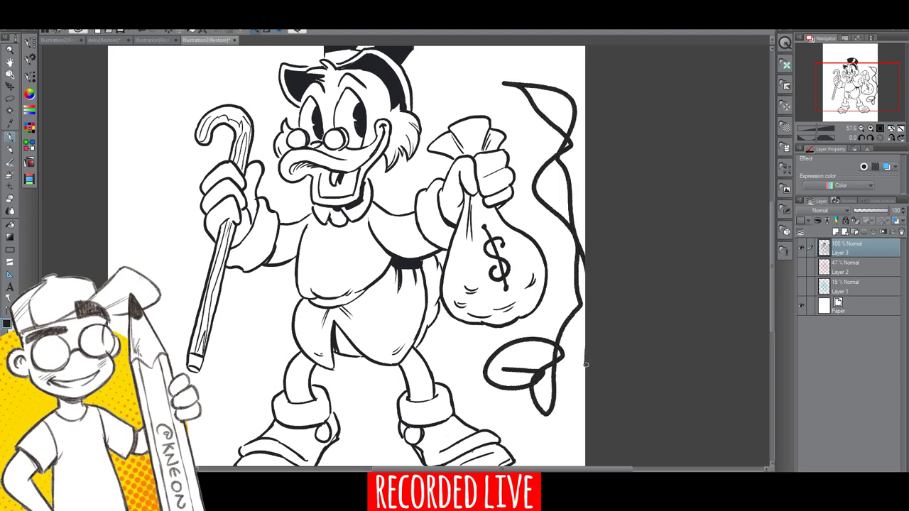
left_click(142, 33)
left_click(143, 32)
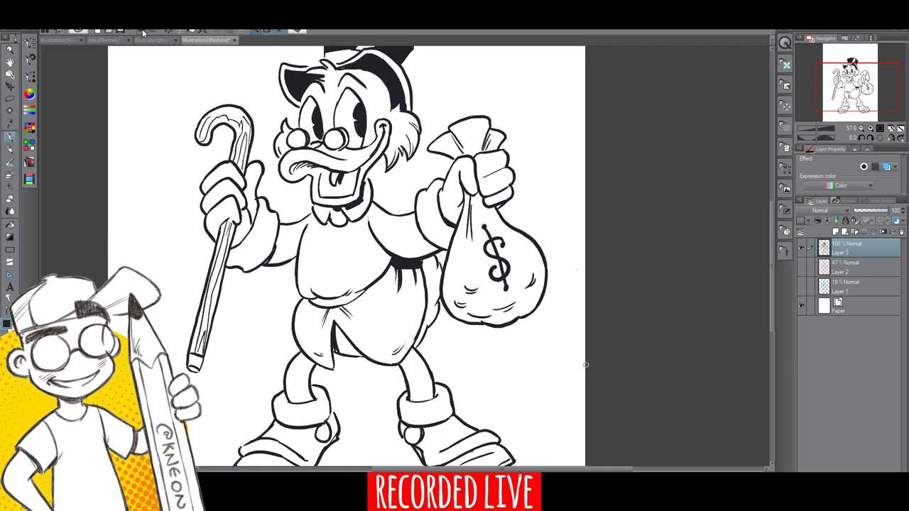
- Clean up and re-ink the smile crease at the bill's corner, and add wood-grain strokes to the cane's curved handle
left_click_drag(772, 284, 769, 259)
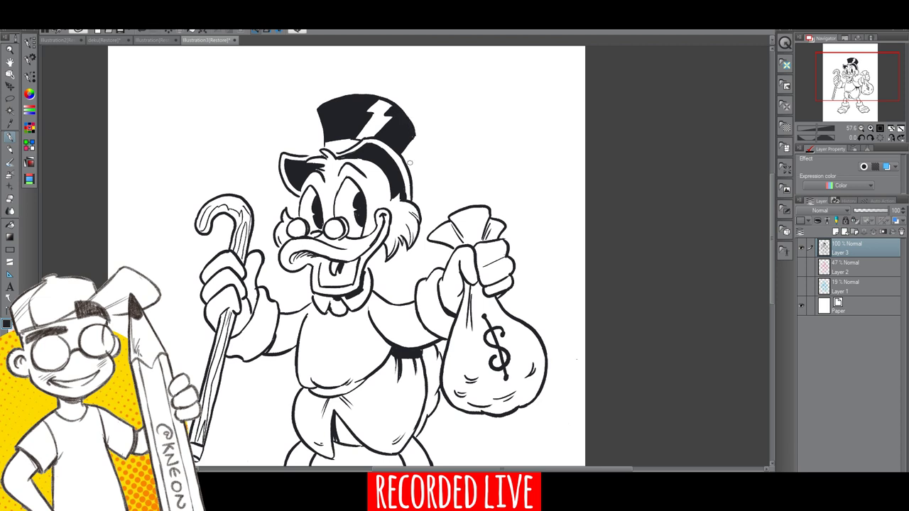
mouse_move(770, 291)
left_mouse_down()
mouse_move(771, 337)
mouse_move(773, 326)
left_mouse_up()
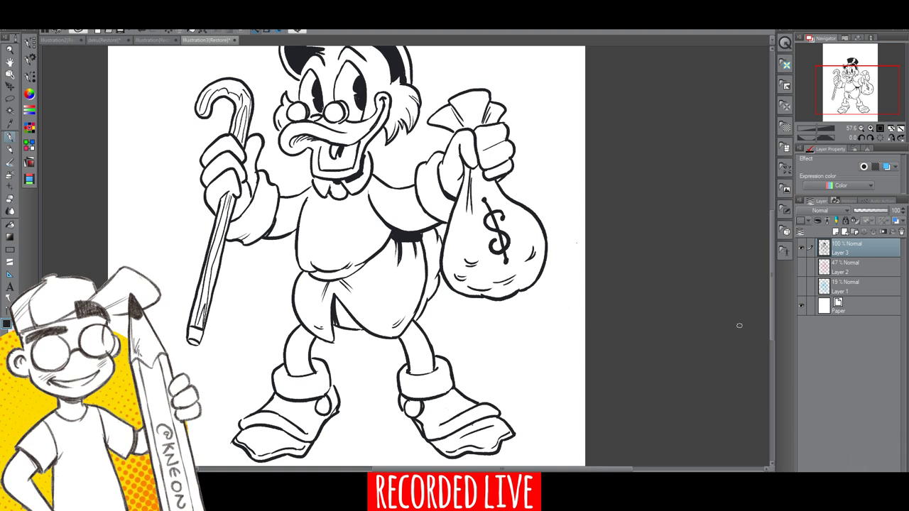
key("e")
key("p")
left_click_drag(775, 317, 771, 301)
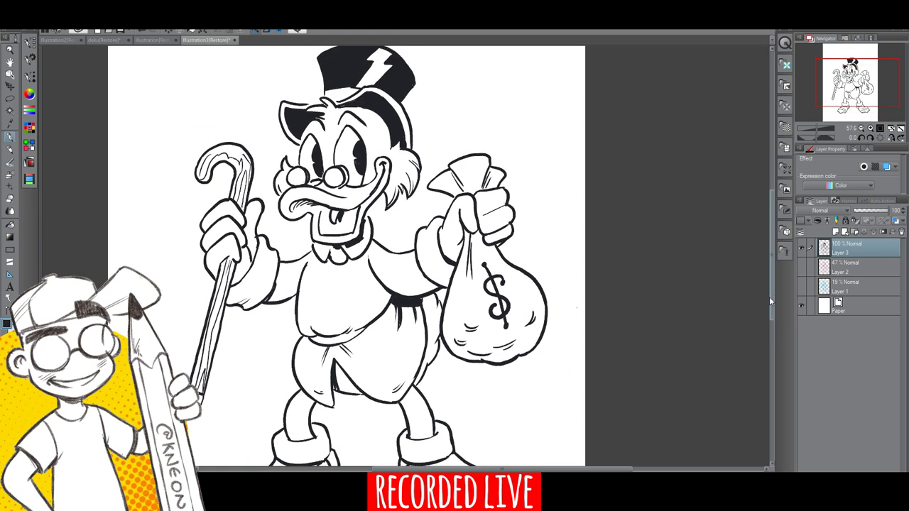
left_click(10, 200)
left_click_drag(383, 176, 369, 196)
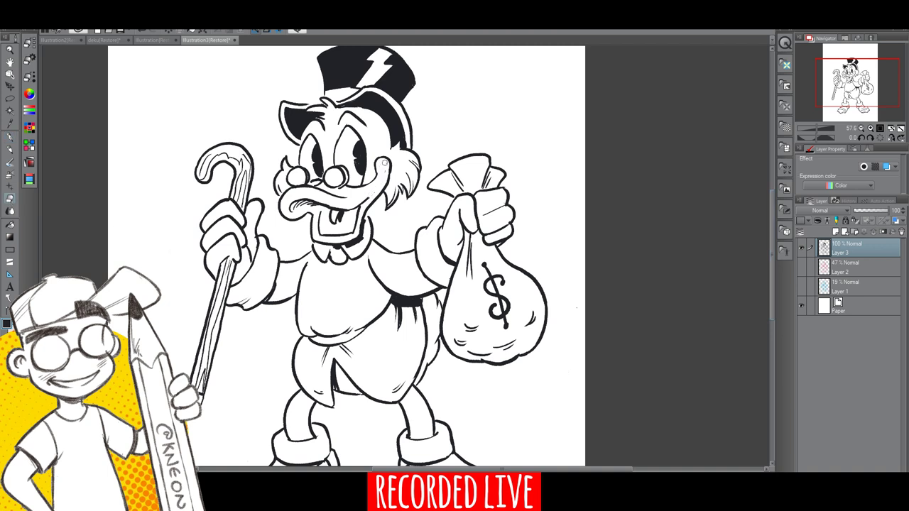
key("p")
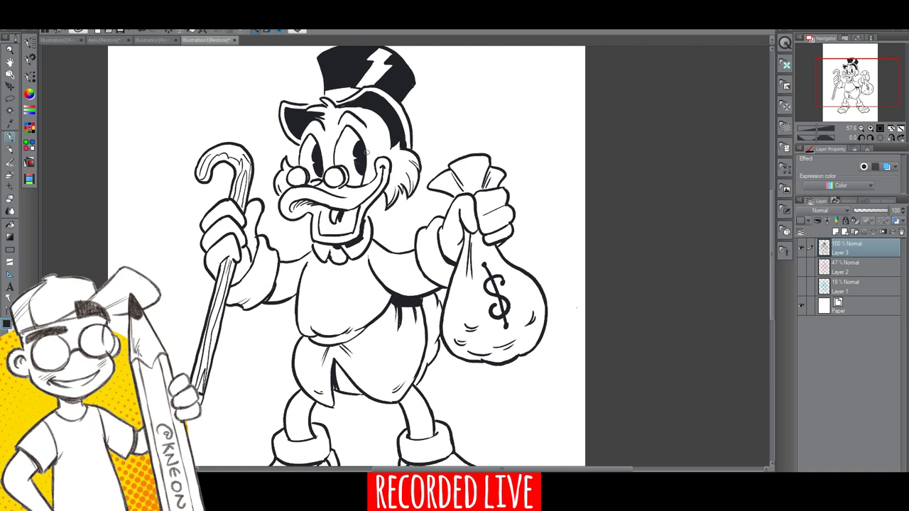
left_click_drag(215, 152, 243, 147)
- Create a new layer for the flat colors and place it directly beneath the Layer 3 linework
mouse_move(767, 268)
left_mouse_down()
mouse_move(772, 244)
mouse_move(771, 275)
left_mouse_up()
left_click(10, 50)
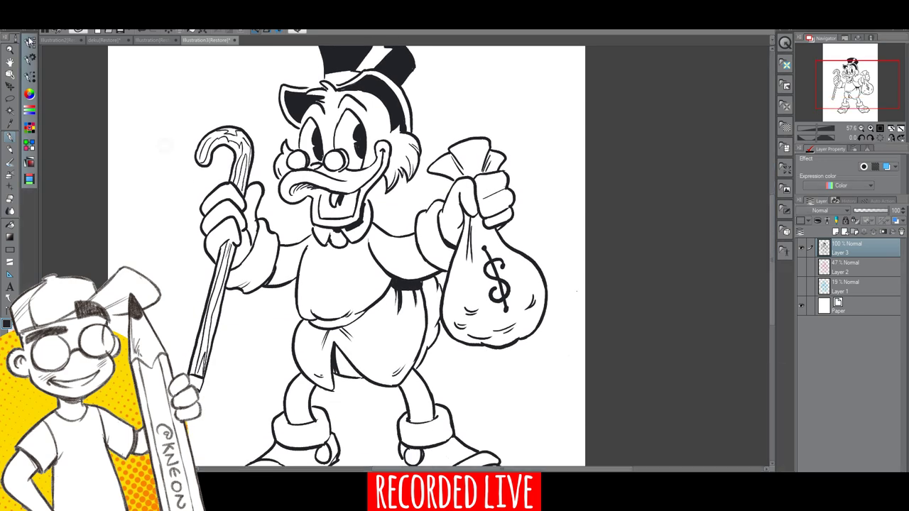
mouse_move(530, 285)
left_mouse_down()
mouse_move(490, 284)
mouse_move(530, 284)
left_mouse_up()
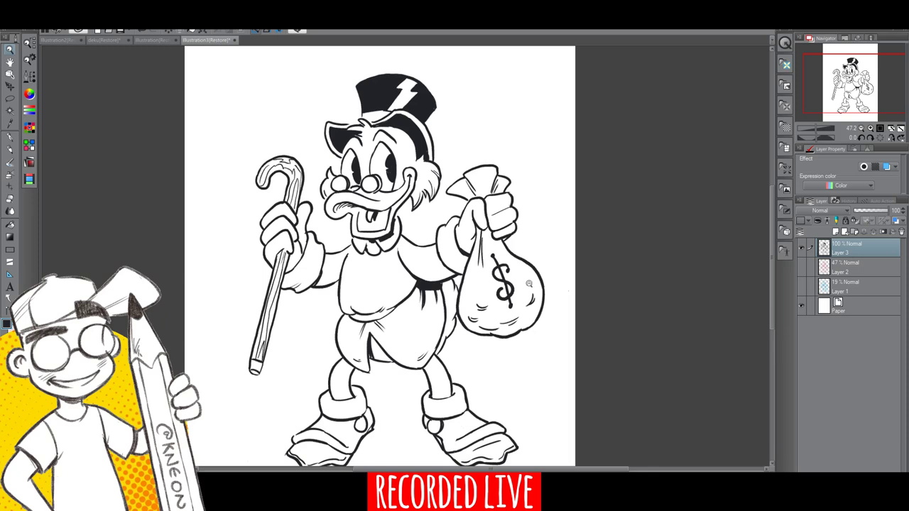
left_click(836, 232)
left_click_drag(827, 250, 822, 289)
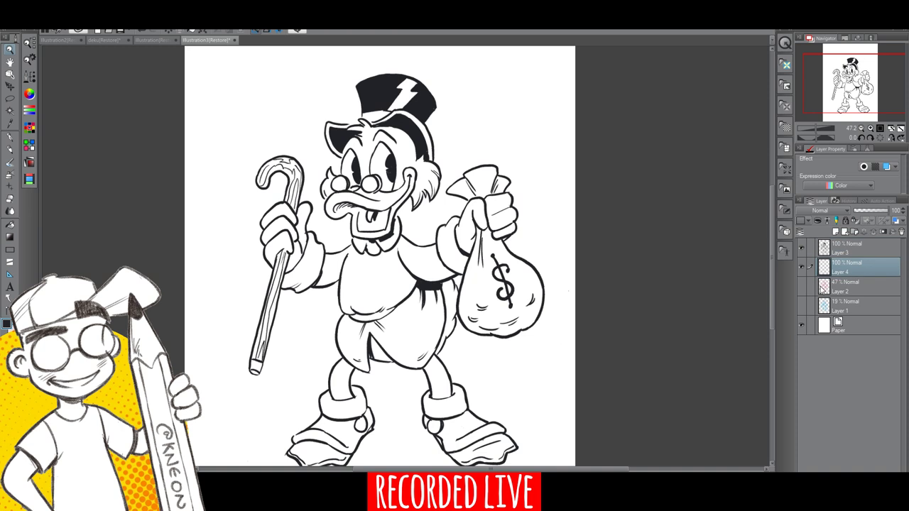
- Fill both webbed feet and the bill with a warm yellow from the Copic Marker color set
left_click(29, 128)
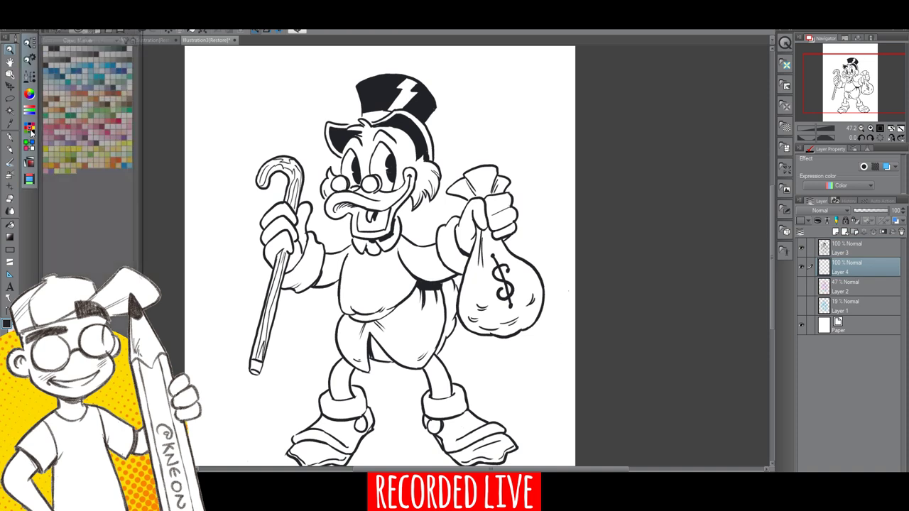
left_click(121, 142)
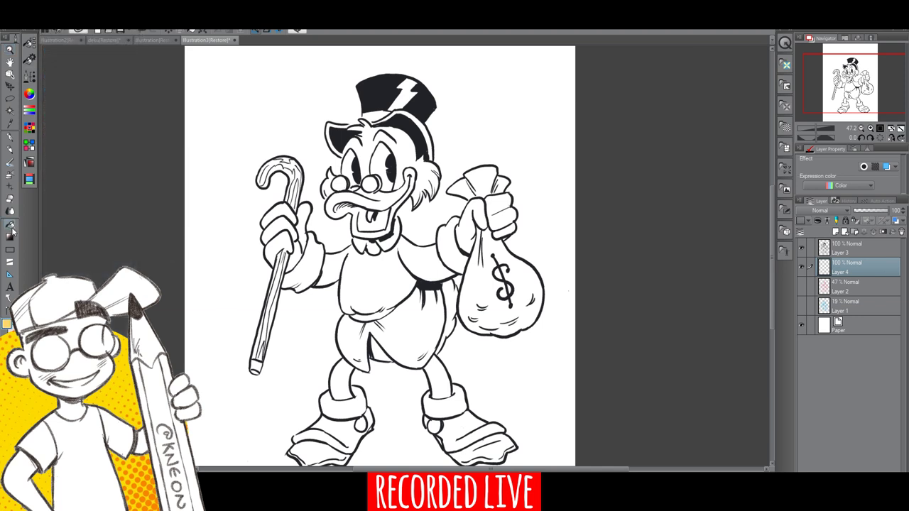
left_click(323, 452)
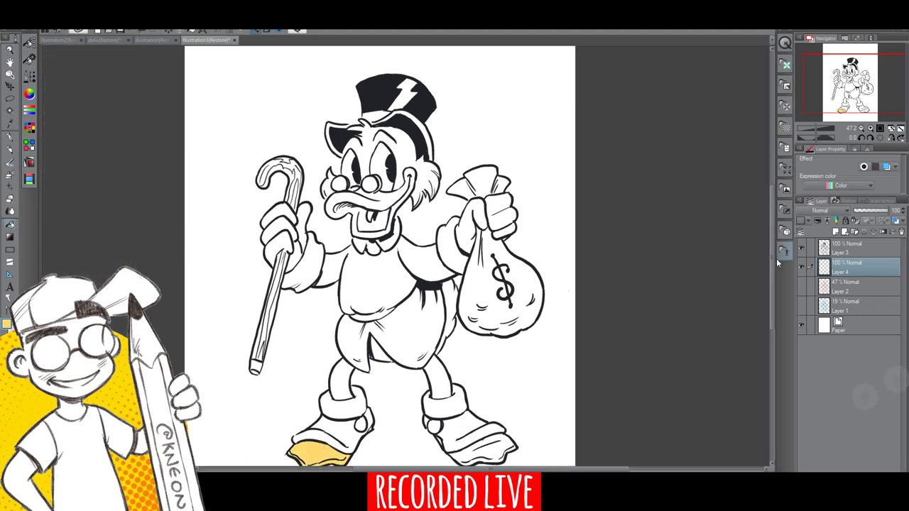
left_click_drag(772, 264, 771, 280)
left_click(485, 407)
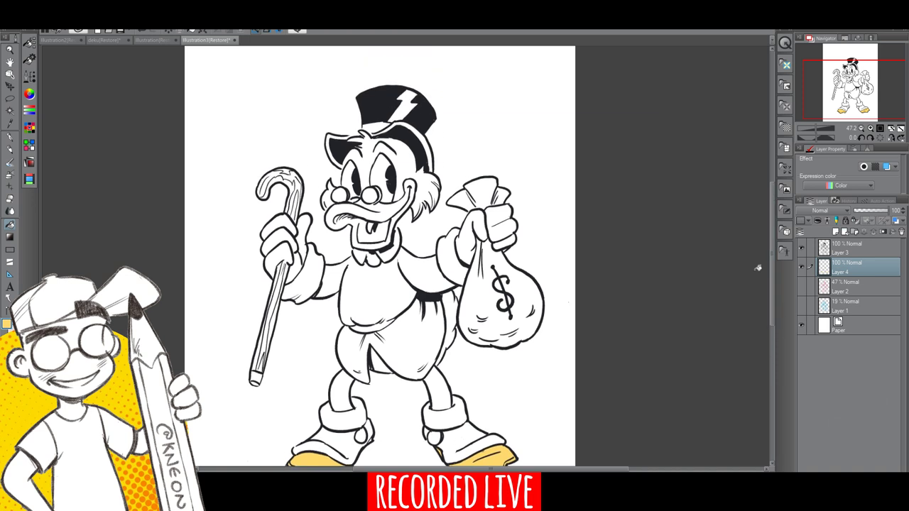
left_click(368, 225)
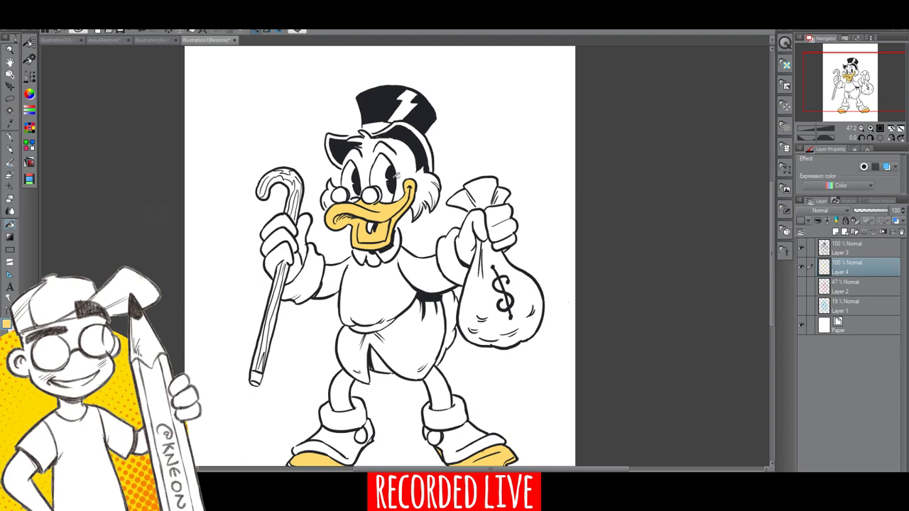
- Fill the duck's coat, including the sleeves and the lower flaps, with a bright crimson red from the Copic Marker set
left_click(30, 128)
left_click(29, 128)
left_click(31, 130)
left_click(121, 116)
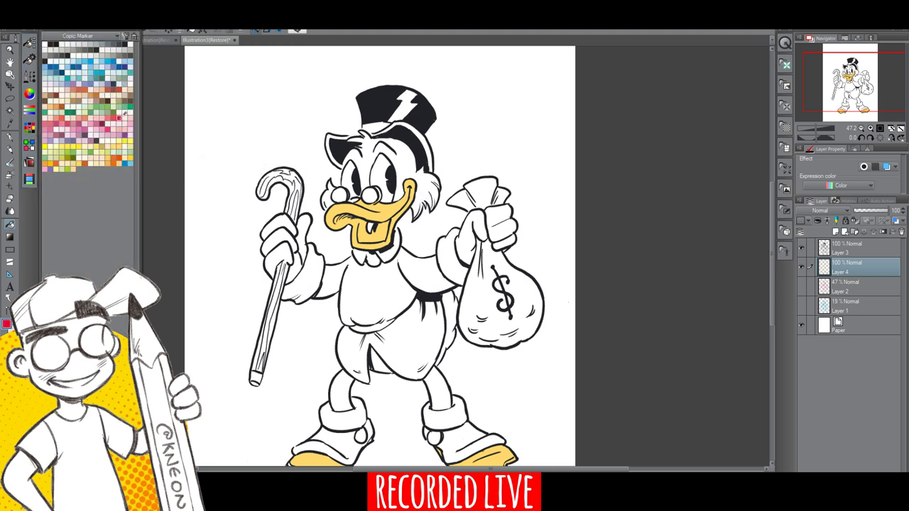
left_click(419, 338)
left_click(385, 303)
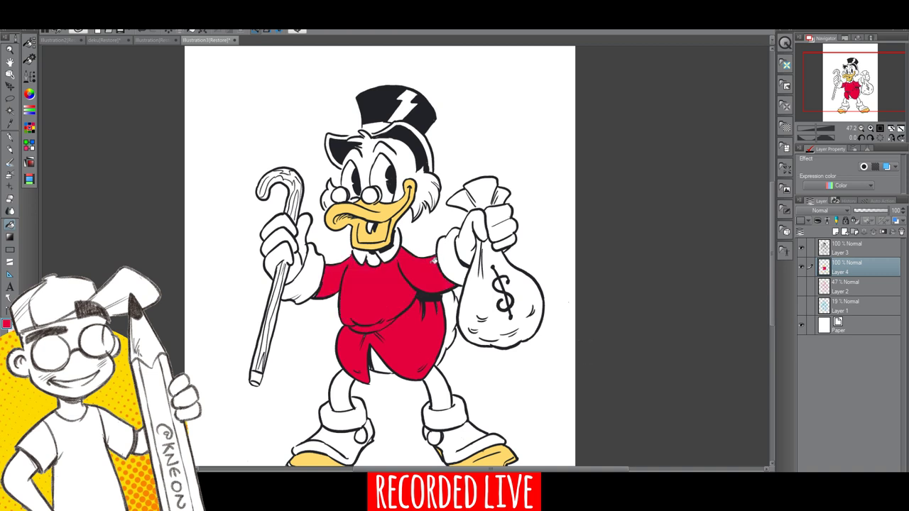
- Choose a light blue-gray from the Copic Marker set as the fill color
left_click(29, 128)
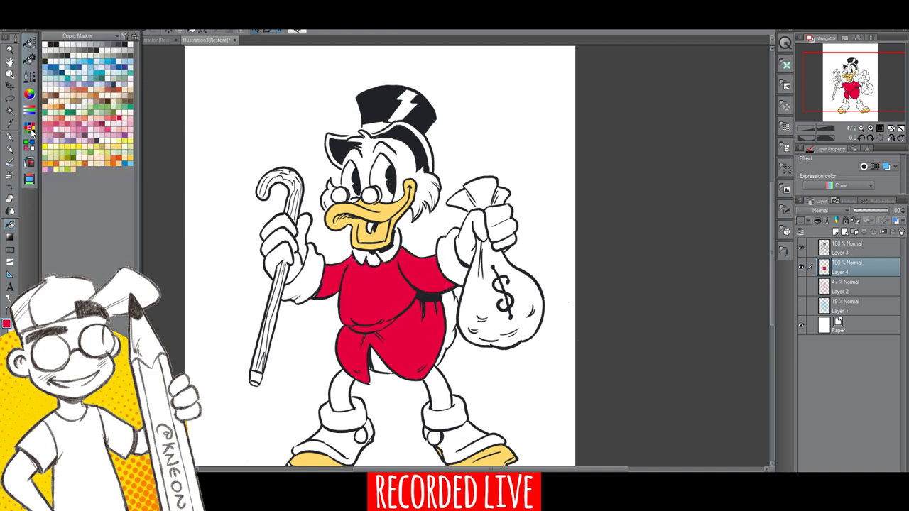
left_click(90, 44)
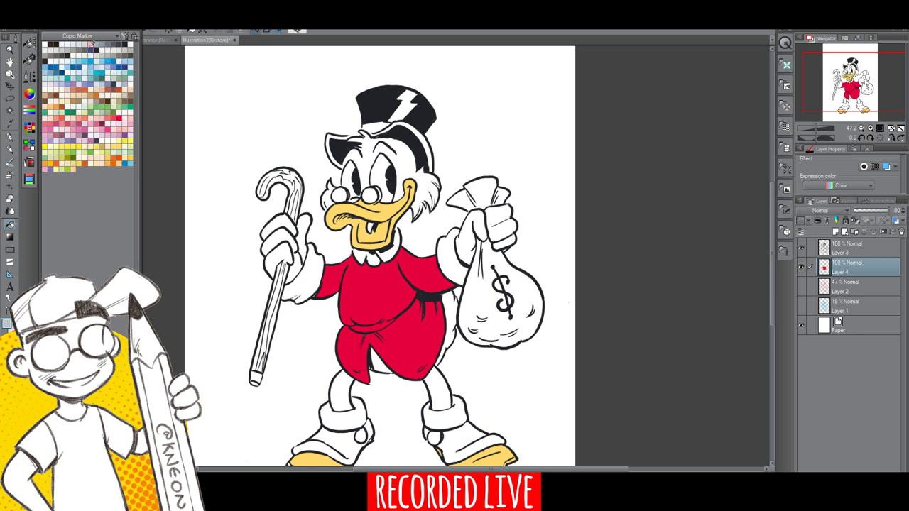
left_click(351, 439)
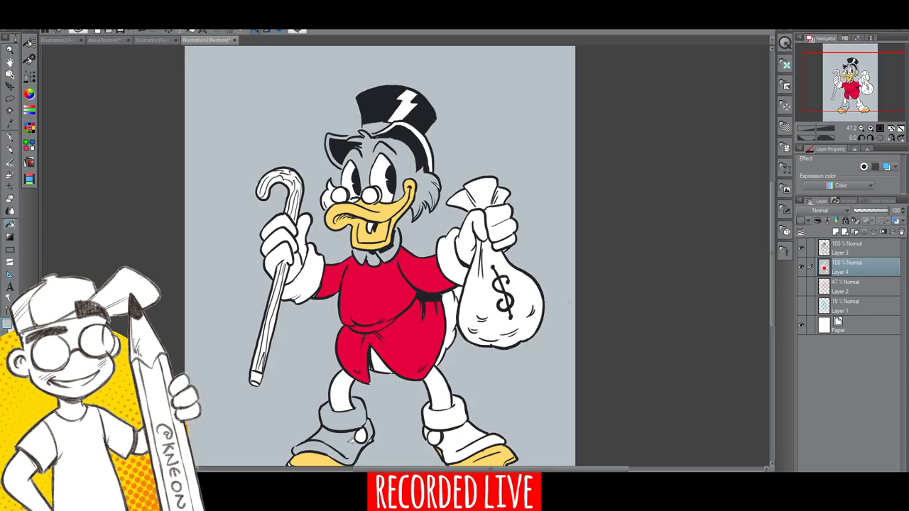
left_click(142, 32)
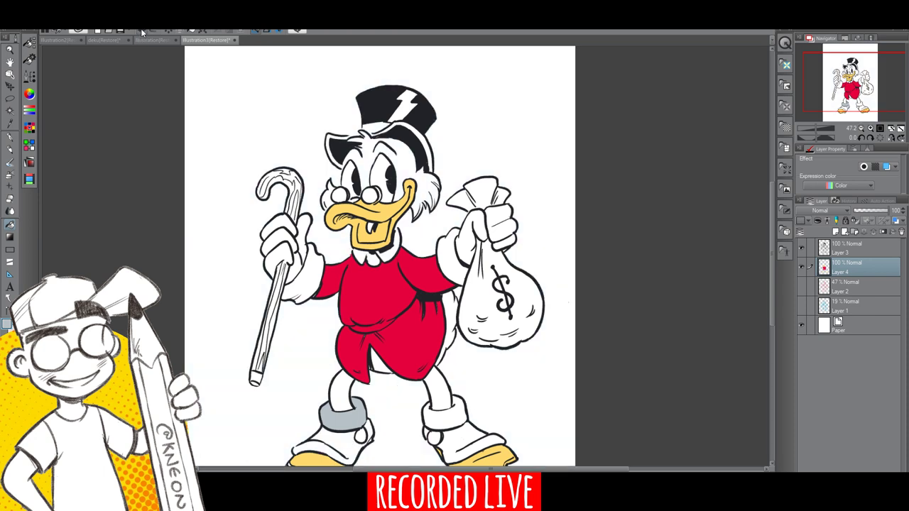
left_click(387, 255)
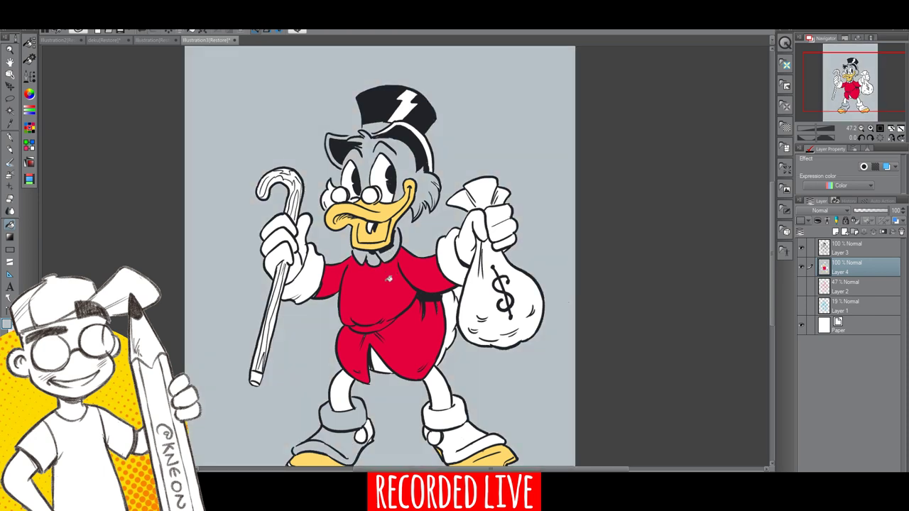
left_click(140, 29)
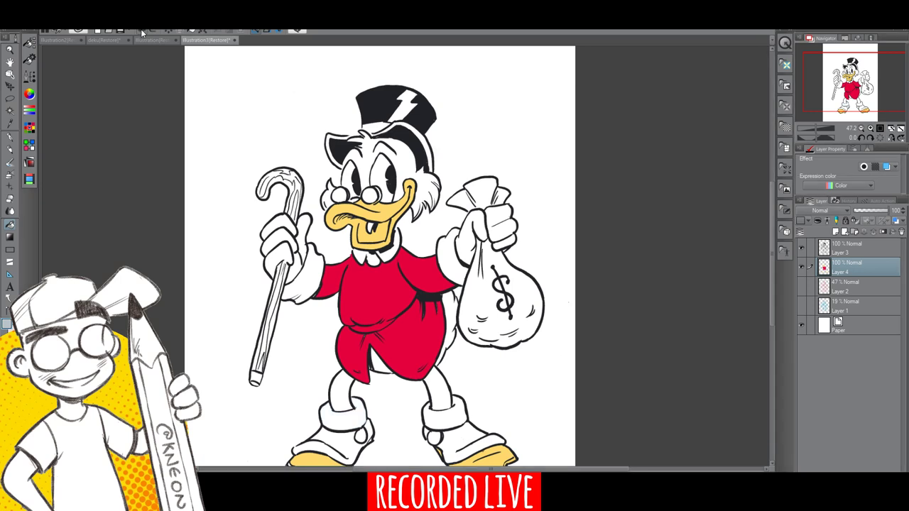
- Close the gaps in the collar's outline with the pen and erase the stray gray stroke beside the money bag
left_click(10, 138)
left_click_drag(307, 326, 314, 347)
left_click_drag(553, 320, 593, 275)
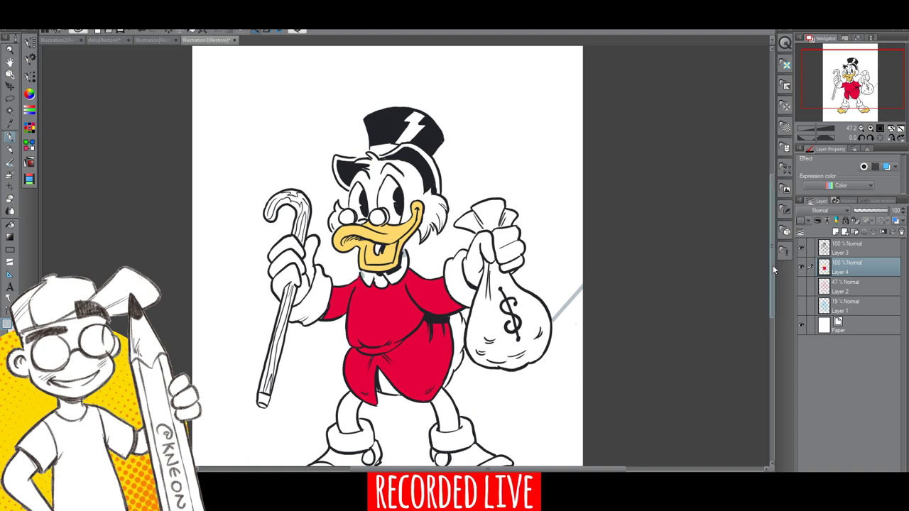
left_click_drag(772, 265, 771, 310)
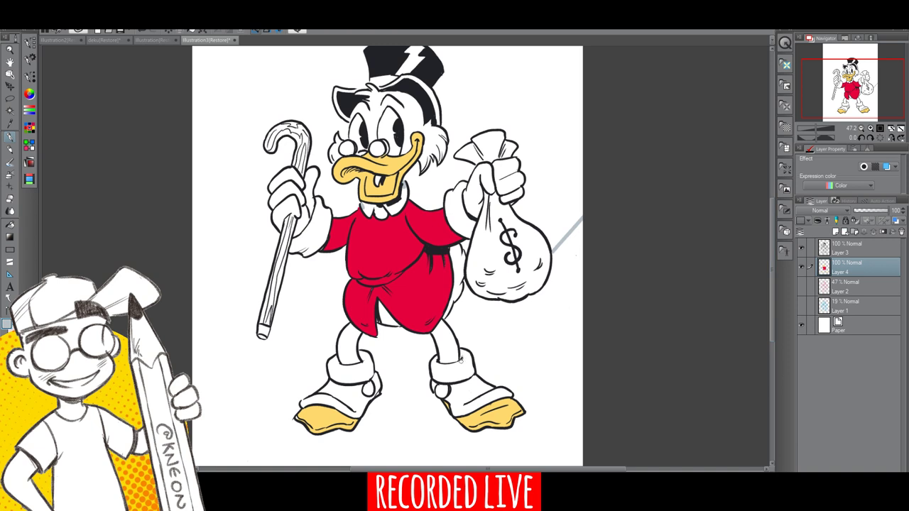
left_click(28, 135)
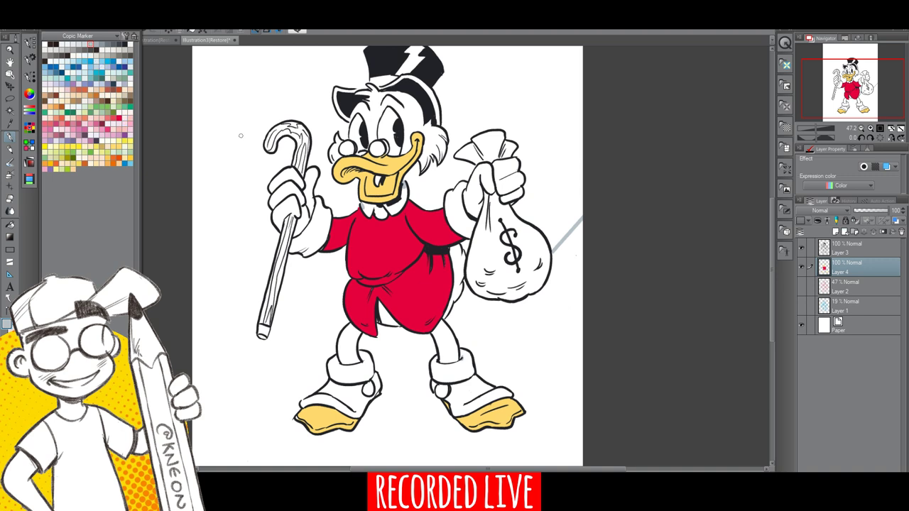
left_click(10, 201)
left_click_drag(556, 244, 581, 219)
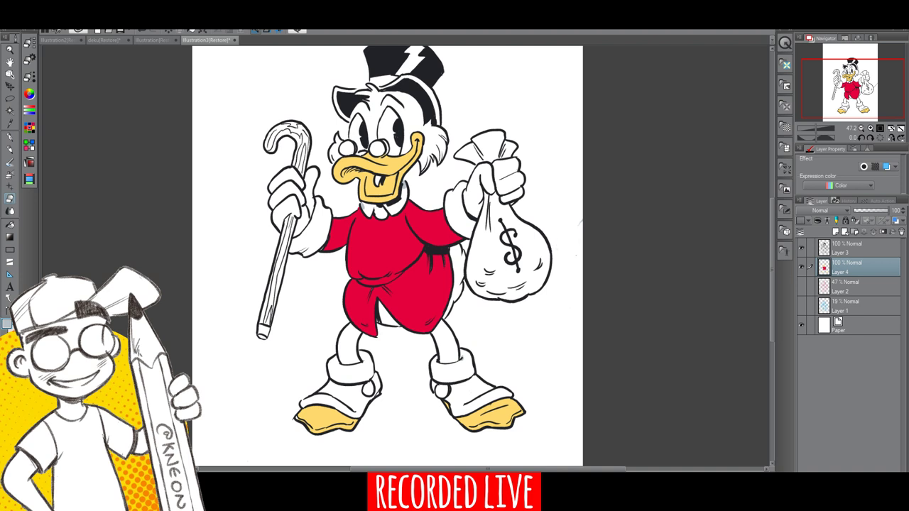
- Fill the collar and the cuff and heel of the cane-side spat with the light blue-gray
left_click(11, 225)
mouse_move(371, 205)
left_mouse_down()
mouse_move(386, 214)
mouse_move(398, 197)
mouse_move(402, 206)
left_mouse_up()
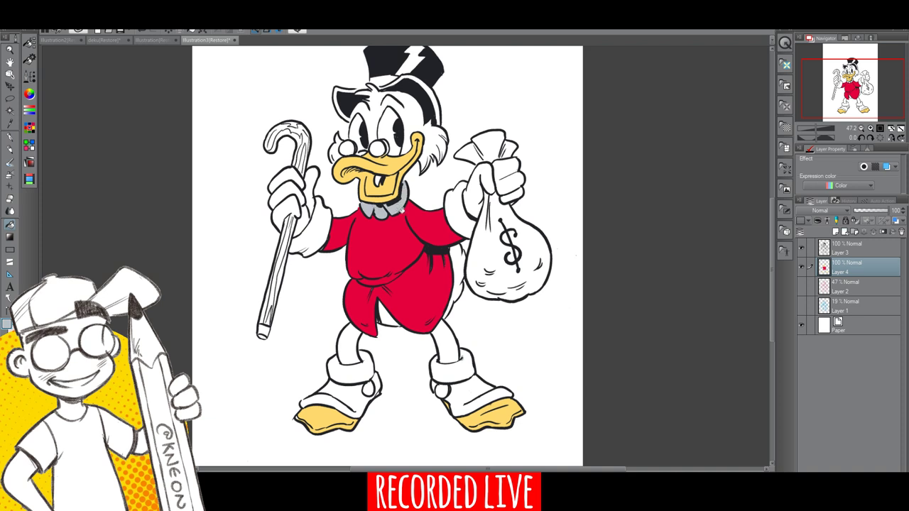
left_click(371, 368)
left_click(379, 382)
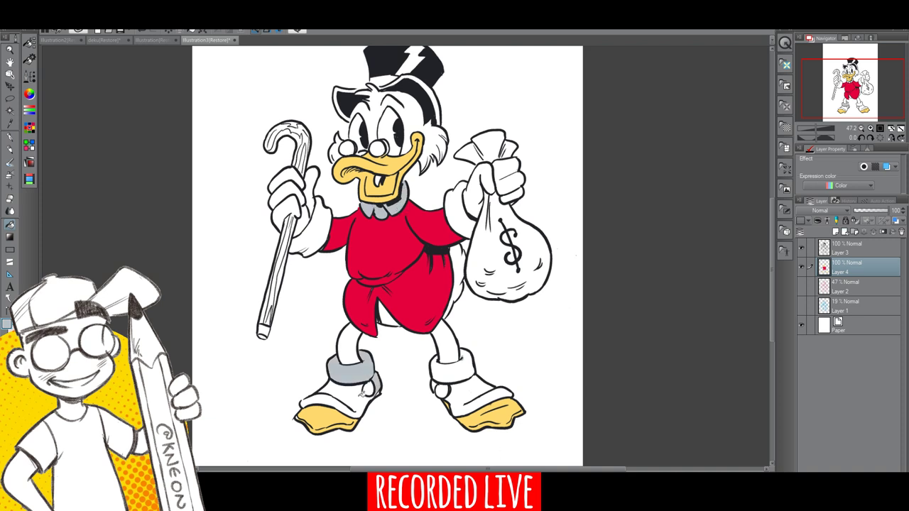
- Seal the cane-side spat's outline, fill the rest of it light blue-gray, and fill the other spat and its cuff to match
left_click(361, 395)
left_click(142, 32)
left_click(10, 140)
left_click(10, 225)
left_click(331, 399)
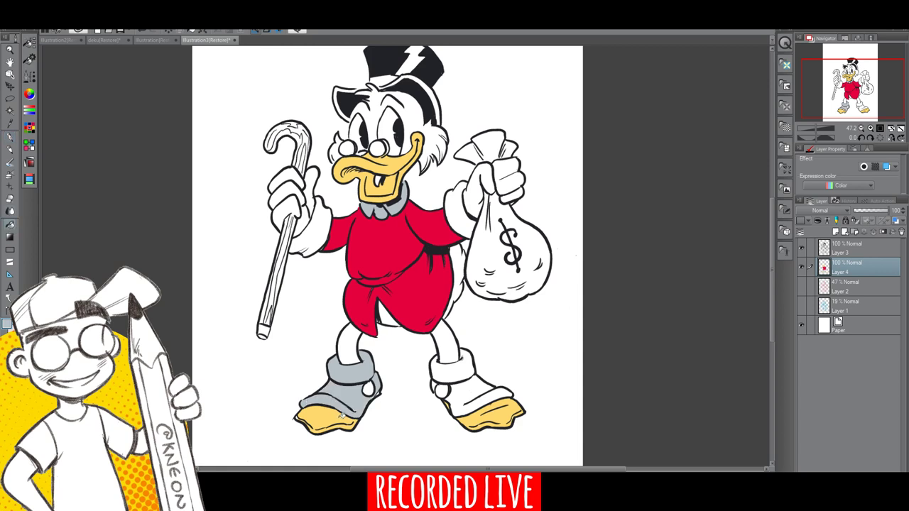
left_click(459, 392)
left_click(448, 371)
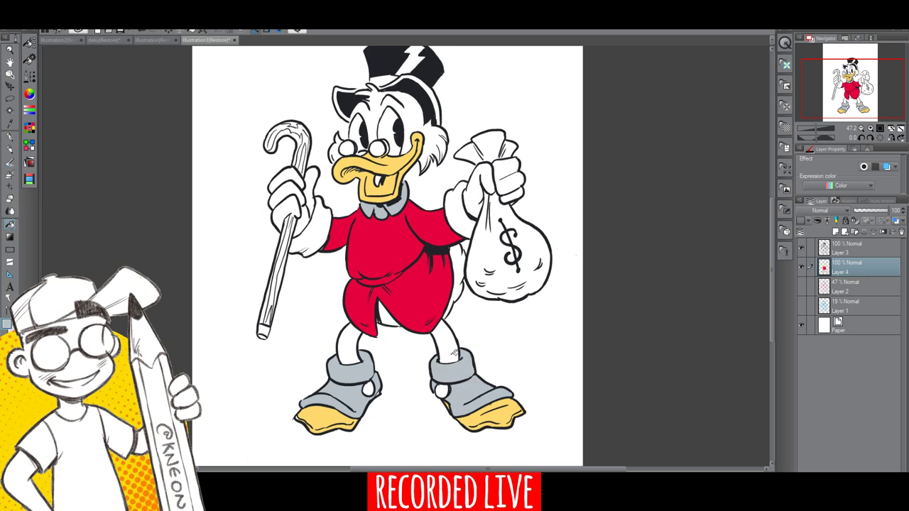
left_click(327, 418)
key("ctrl+z")
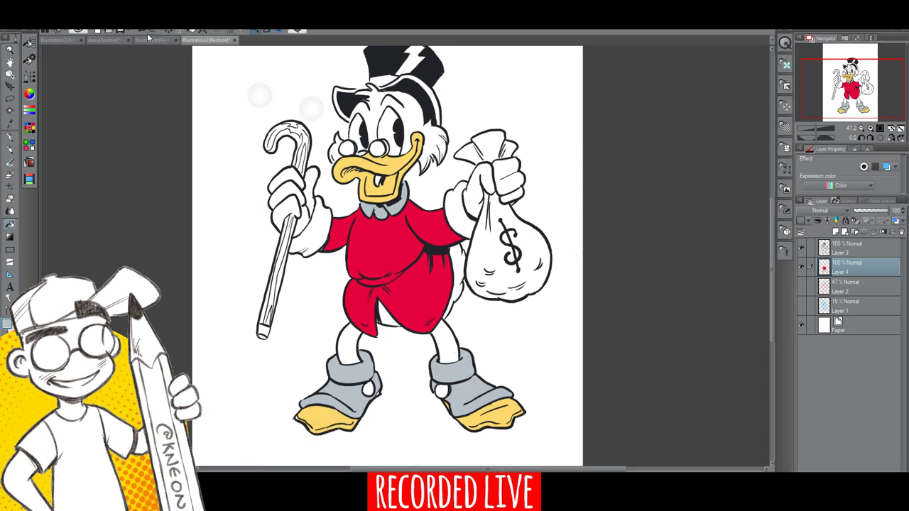
left_click(328, 422)
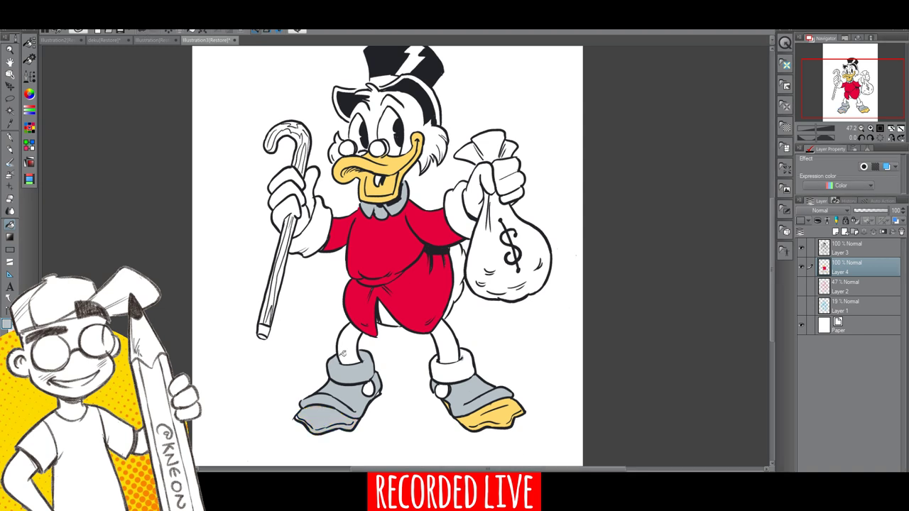
left_click(149, 32)
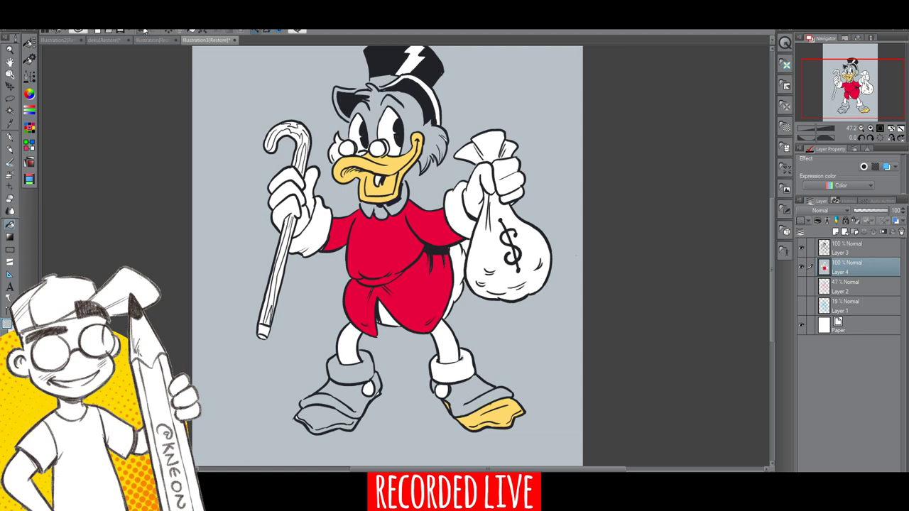
left_click(142, 31)
left_click(142, 31)
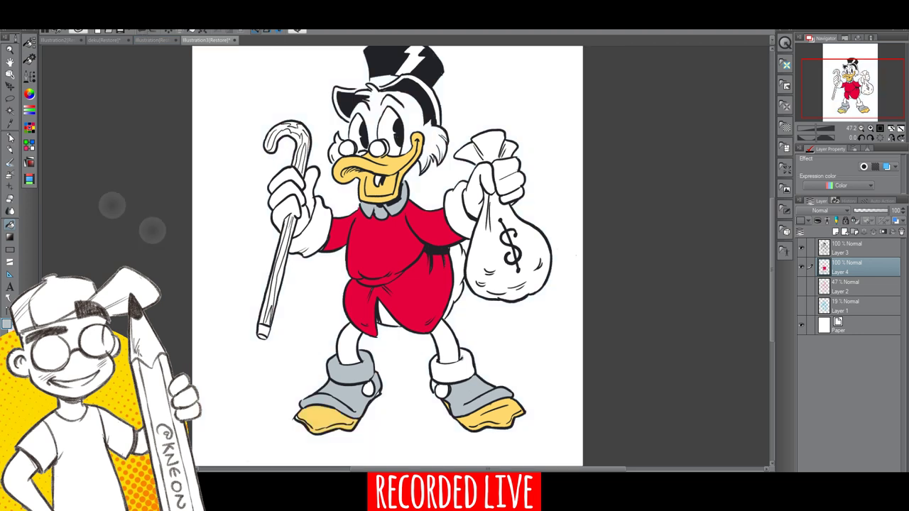
- Sample the golden yellow from the duck's foot and fill both legs with it
key("i")
left_click(500, 410)
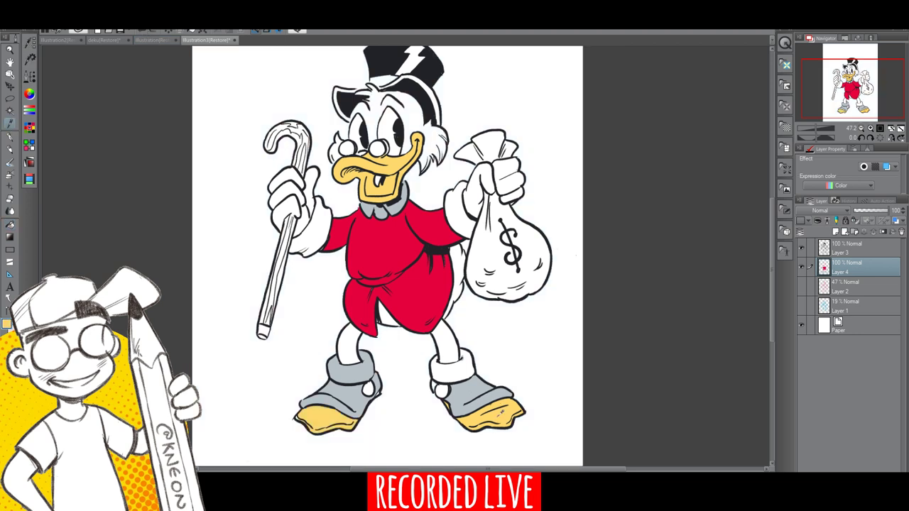
key("g")
left_click(349, 340)
left_click(446, 342)
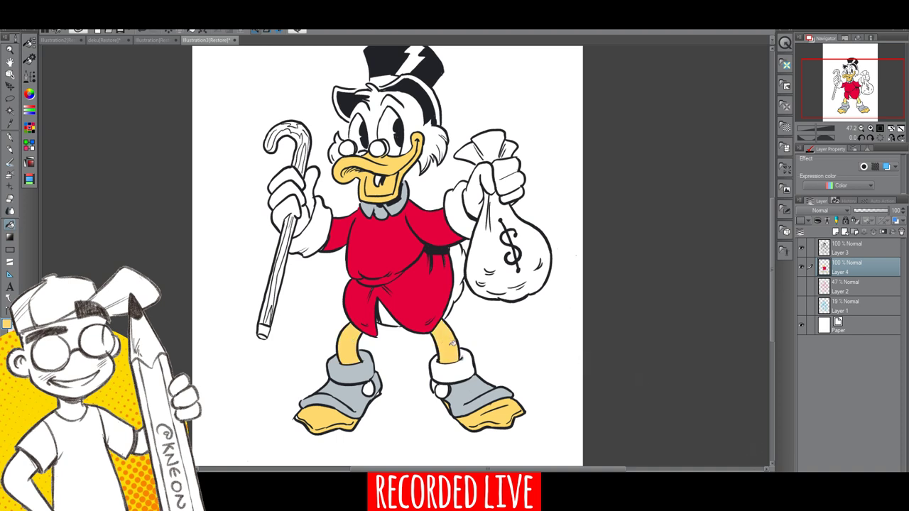
- Sample the spat's light blue-gray and fill the bag-side spat's cuff, both sleeve cuffs and the belt with it
left_click(9, 125)
left_click(471, 386)
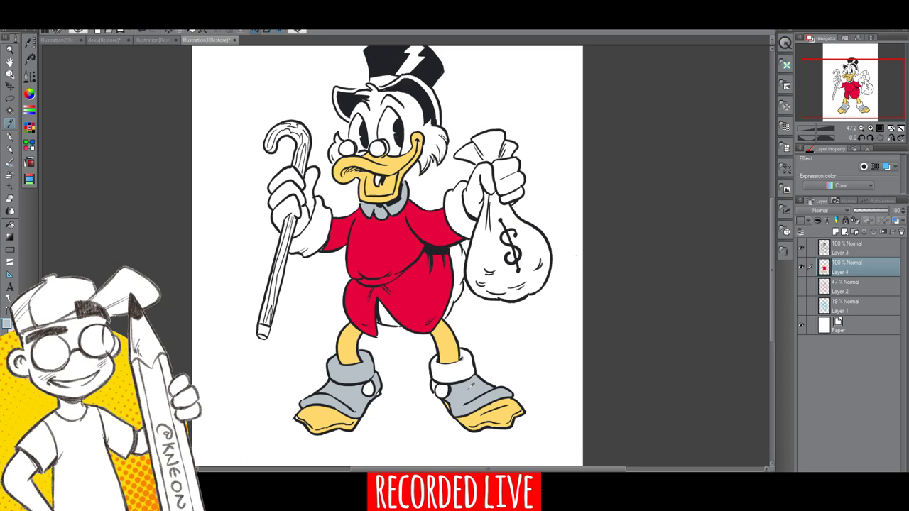
left_click(11, 226)
left_click(449, 368)
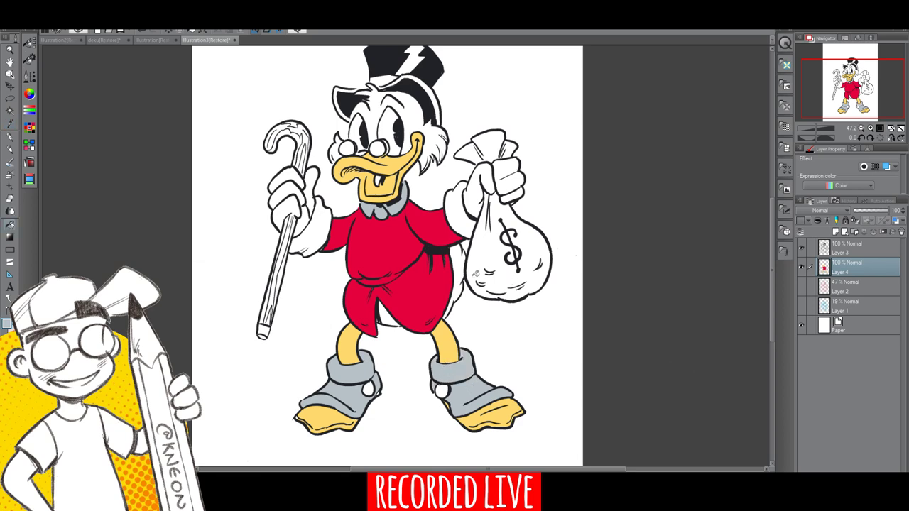
left_click(318, 230)
left_click(466, 204)
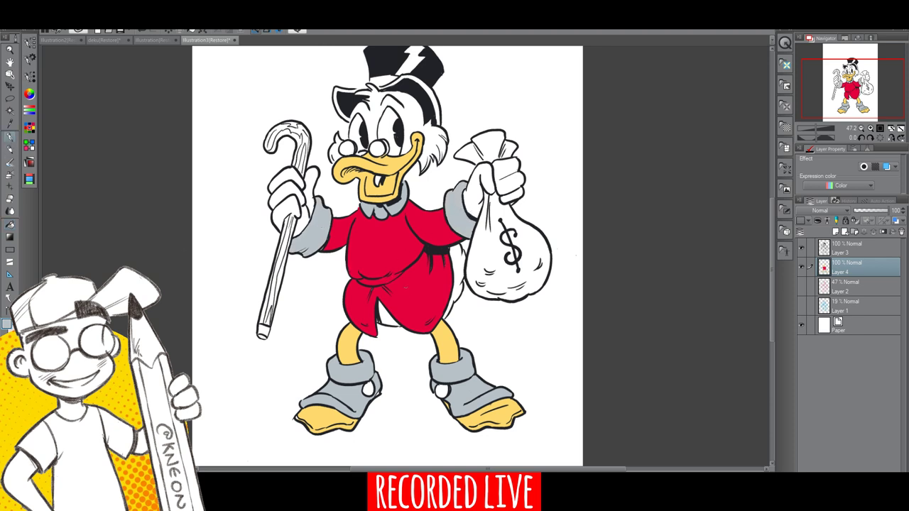
left_click(12, 226)
left_click(391, 279)
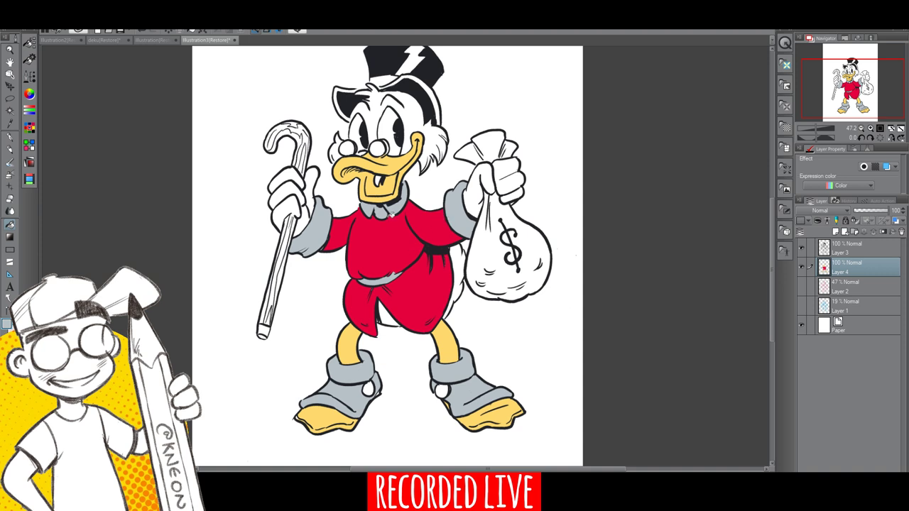
- Touch up the flat colors with the pen, sampling the coat's red, the spat's blue-gray and the foot's yellow
left_click(397, 248, "alt")
left_click(9, 138)
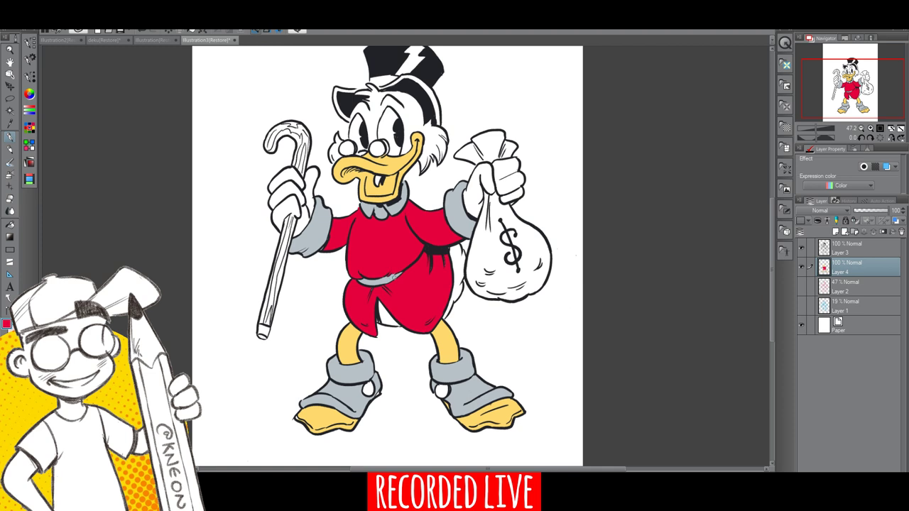
left_click(9, 126)
left_click(348, 387, "alt")
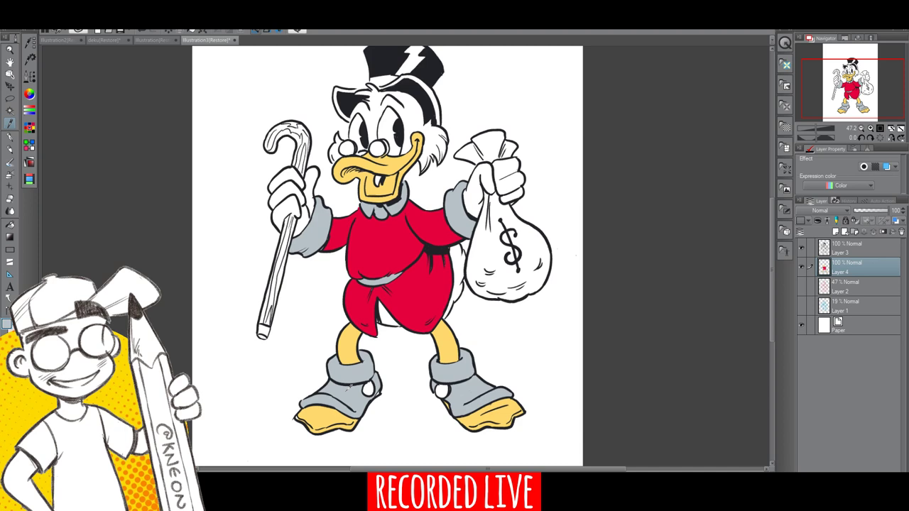
left_click(10, 139)
left_click(323, 416, "alt")
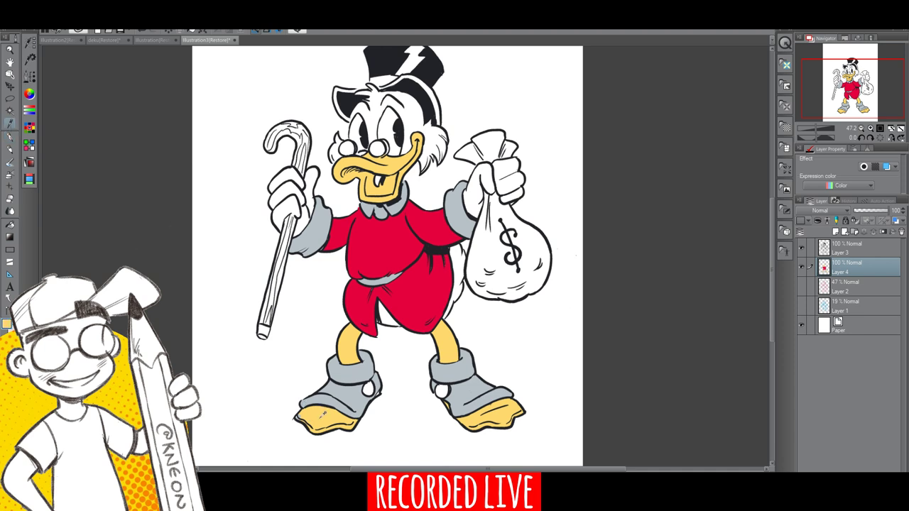
left_click(10, 140)
- Fill both eyes with pale blue and the tongue with pink, using colors from the Copic Marker set
left_click(29, 128)
left_click(69, 56)
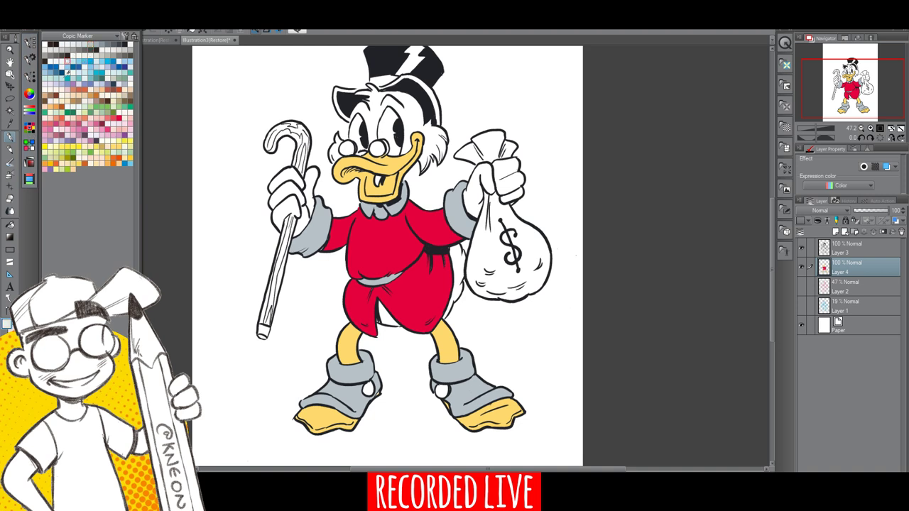
left_click(360, 127)
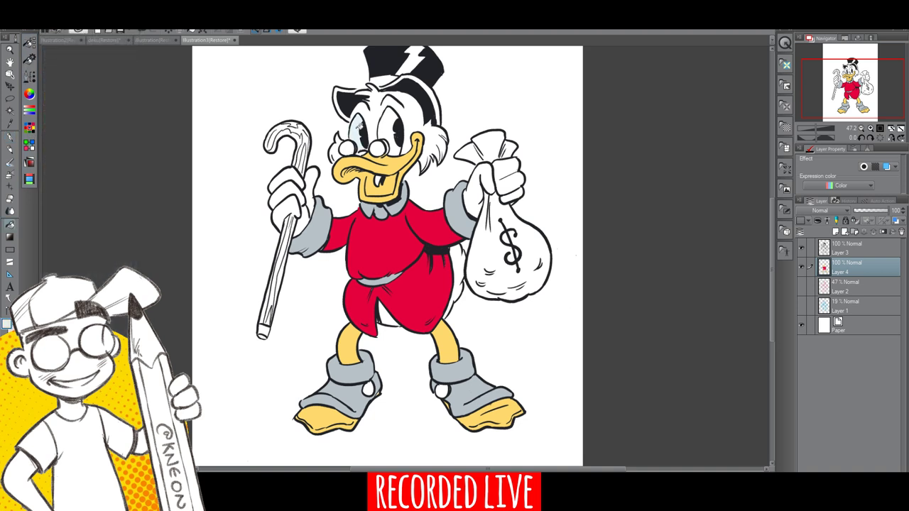
left_click(385, 122)
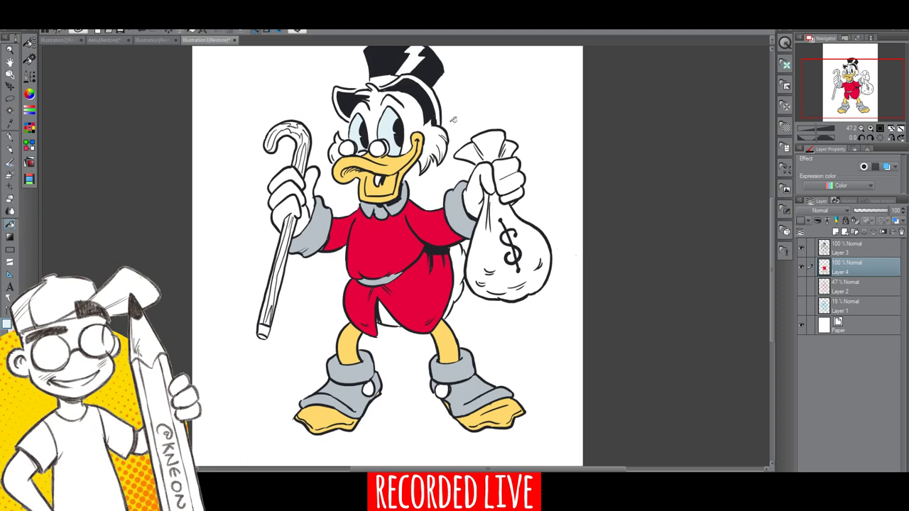
left_click(29, 126)
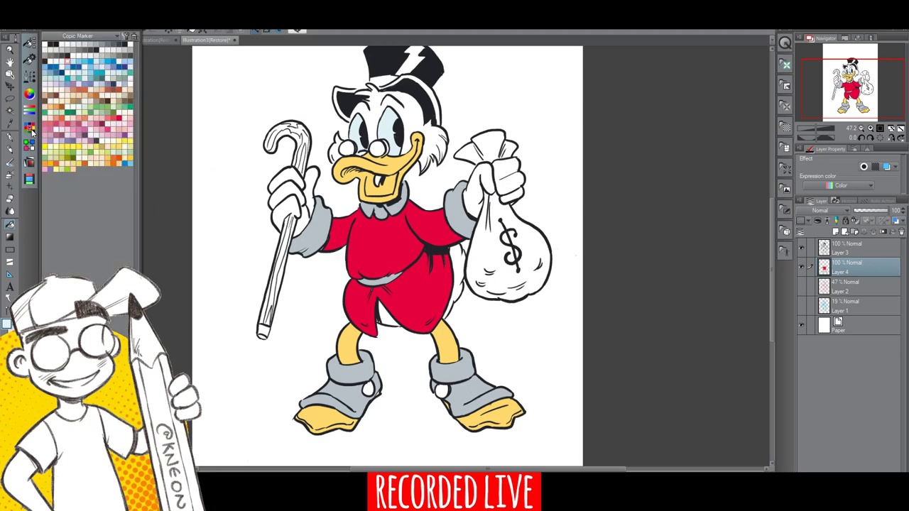
left_click(73, 121)
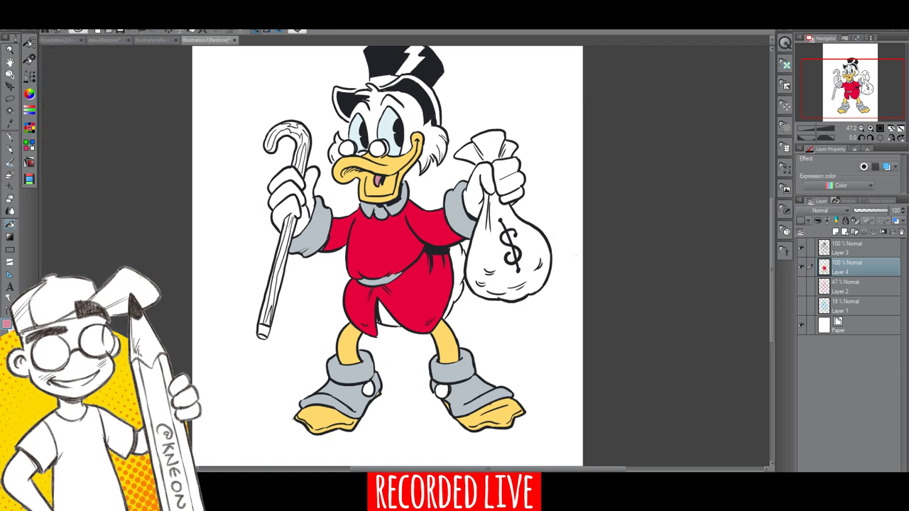
- Choose a beige from the Copic Marker set and fill the whole money bag, including its gathered top and the gaps in the dollar sign
scroll(772, 241, "up", 3)
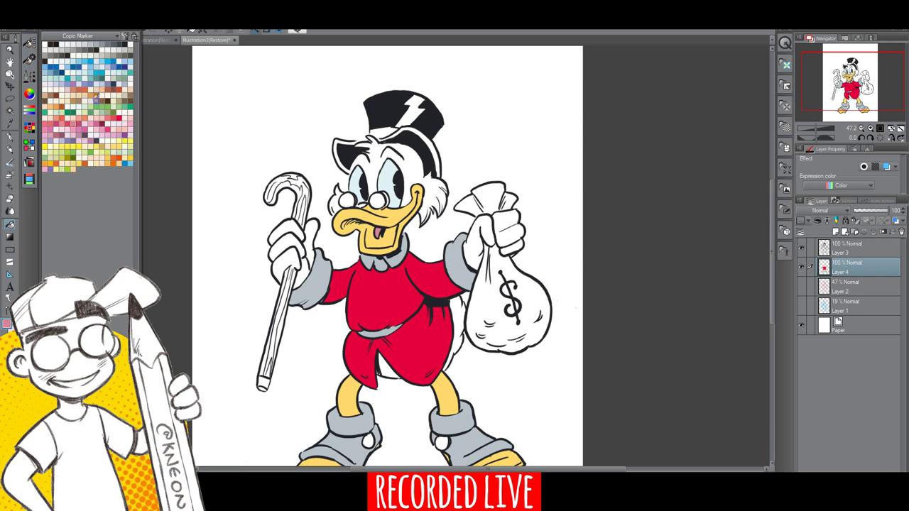
left_click(81, 92)
left_click(483, 195)
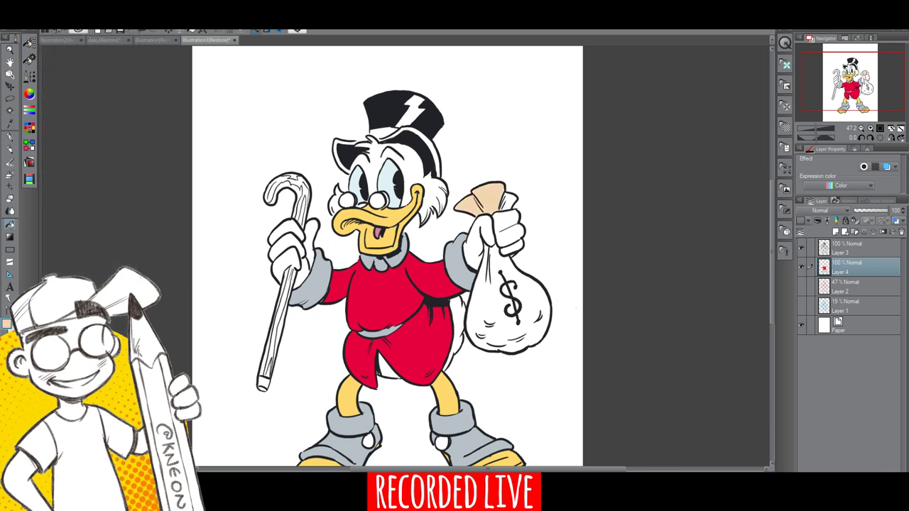
left_click(509, 201)
left_click(523, 305)
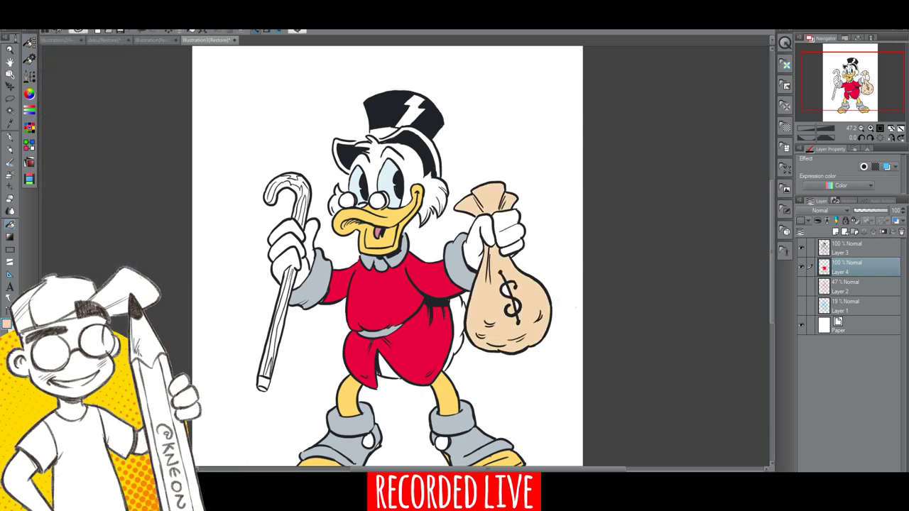
left_click(506, 291)
- Choose a golden yellow from the Copic Marker set and fill the buttons on both spats
left_click(30, 127)
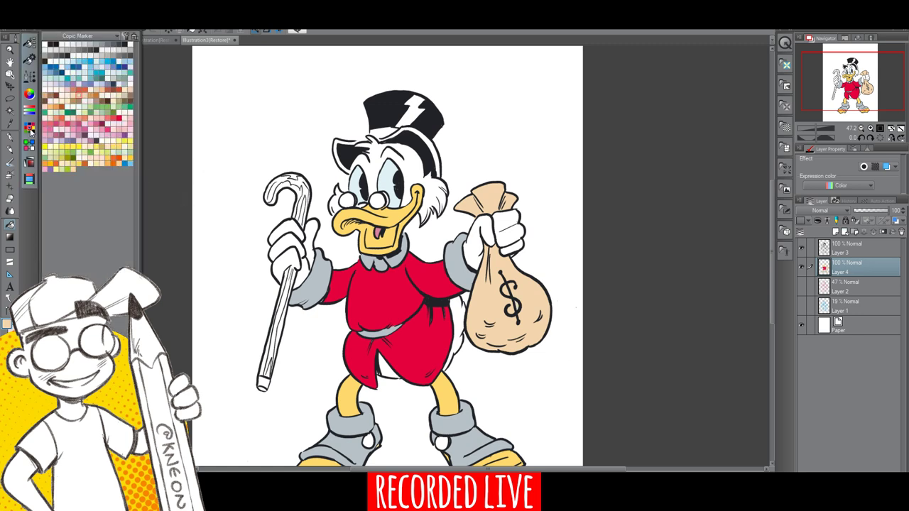
left_click(121, 142)
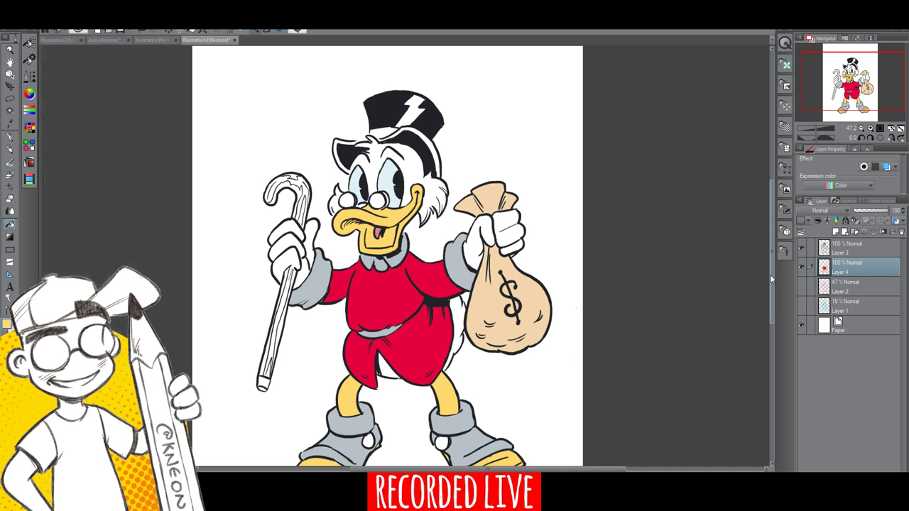
mouse_move(770, 274)
left_mouse_down()
mouse_move(771, 308)
mouse_move(769, 287)
left_mouse_up()
left_click(30, 128)
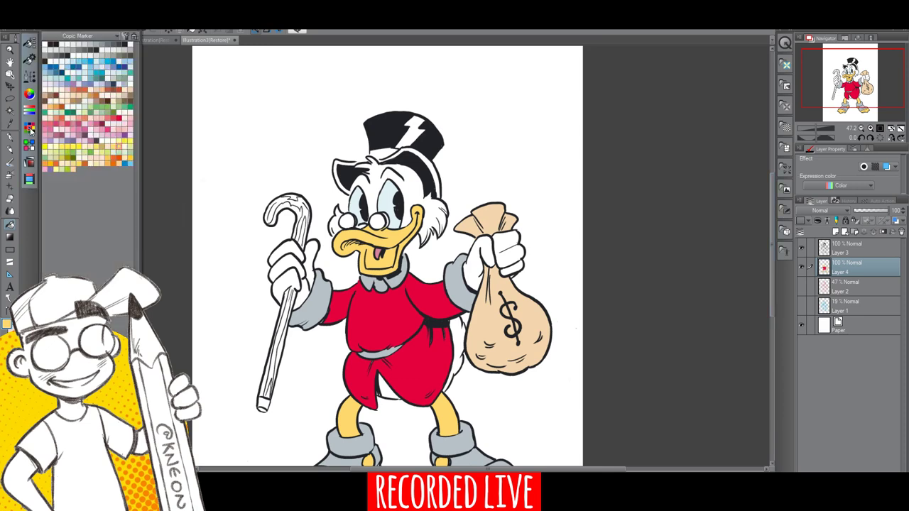
left_click(128, 100)
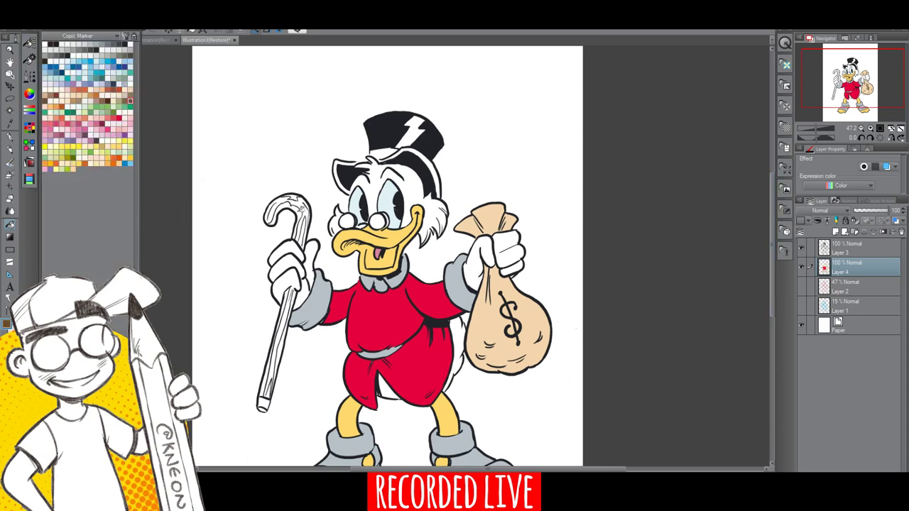
left_click(302, 211)
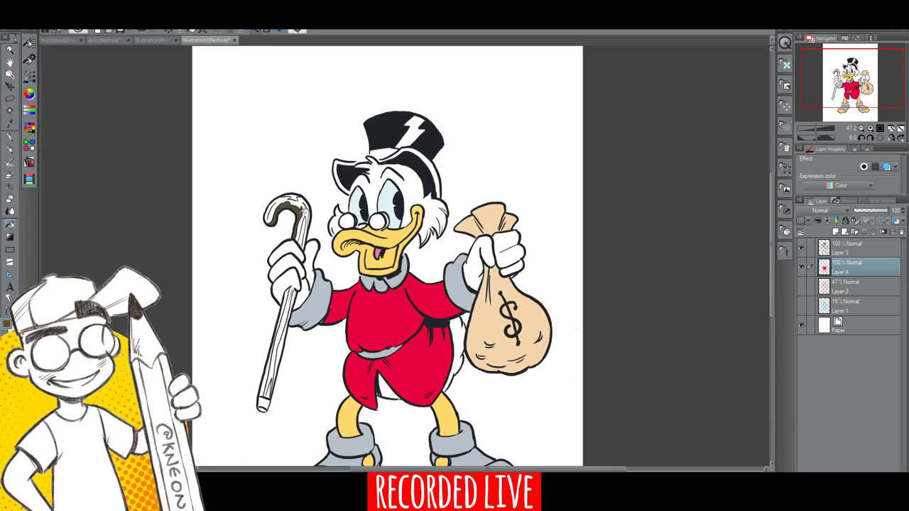
left_click(142, 31)
- Choose a medium brown from the Copic Marker set and fill every section of the cane's handle and shaft, leaving the tip white
left_click(30, 130)
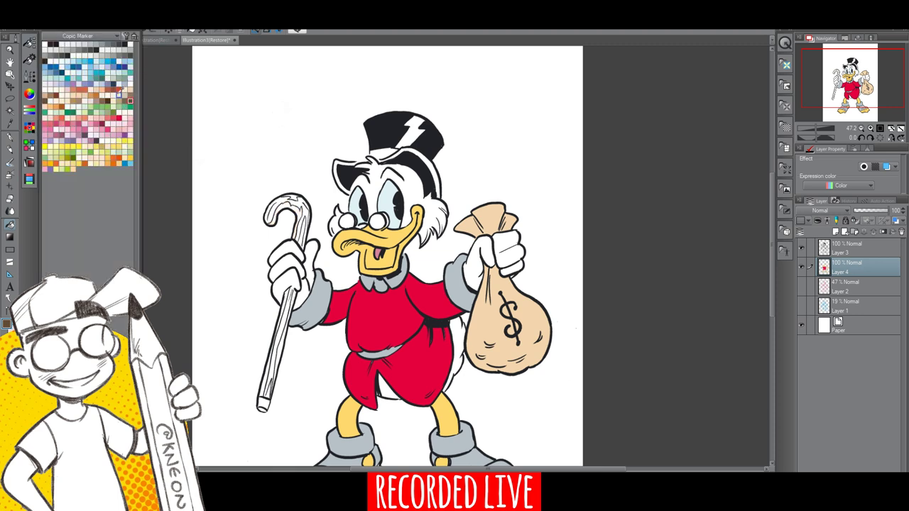
left_click(52, 93)
left_click(284, 200)
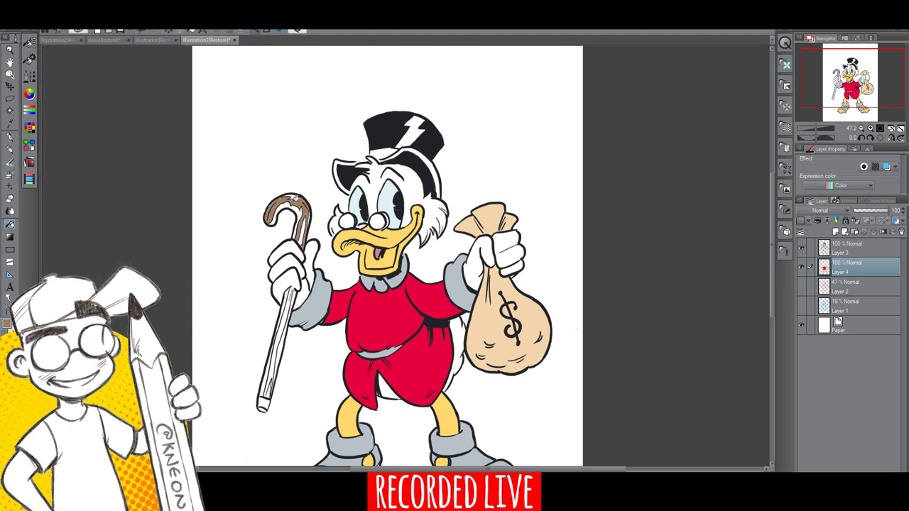
left_click(295, 197)
left_click(304, 227)
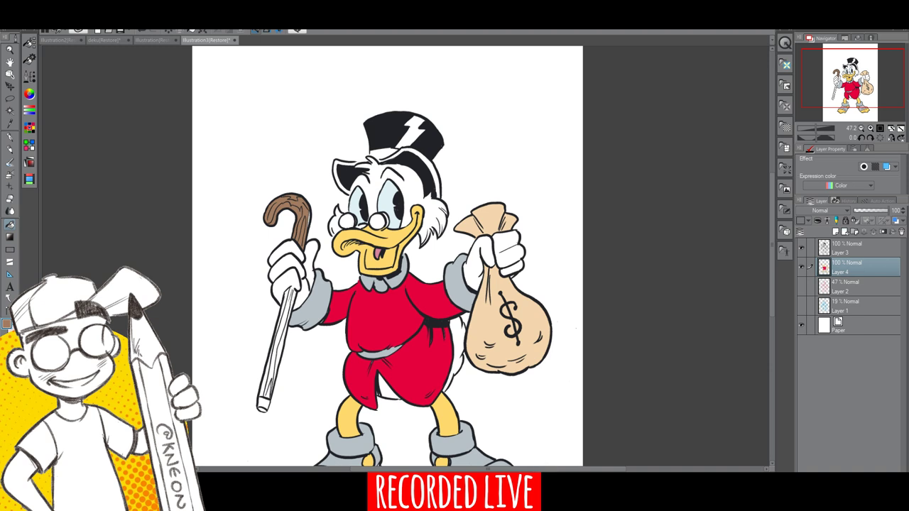
left_click(266, 383)
left_click(272, 378)
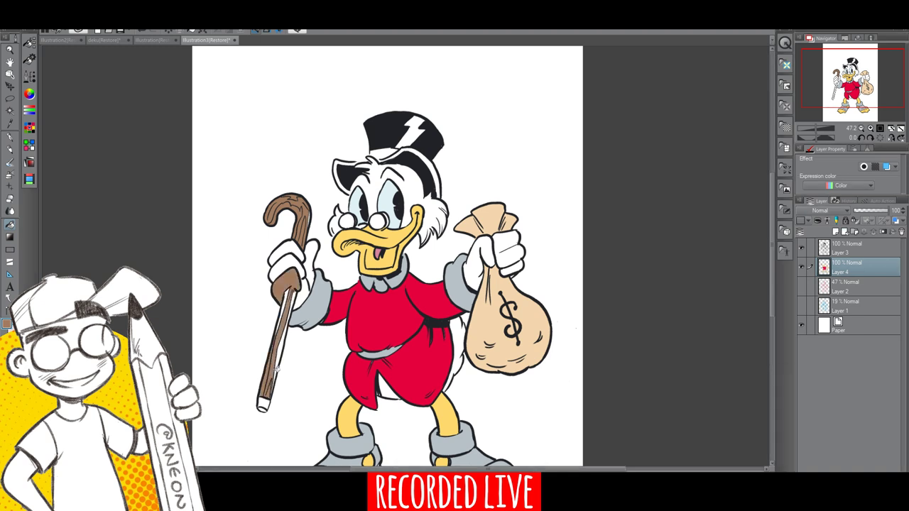
left_click(282, 355)
left_click(289, 299)
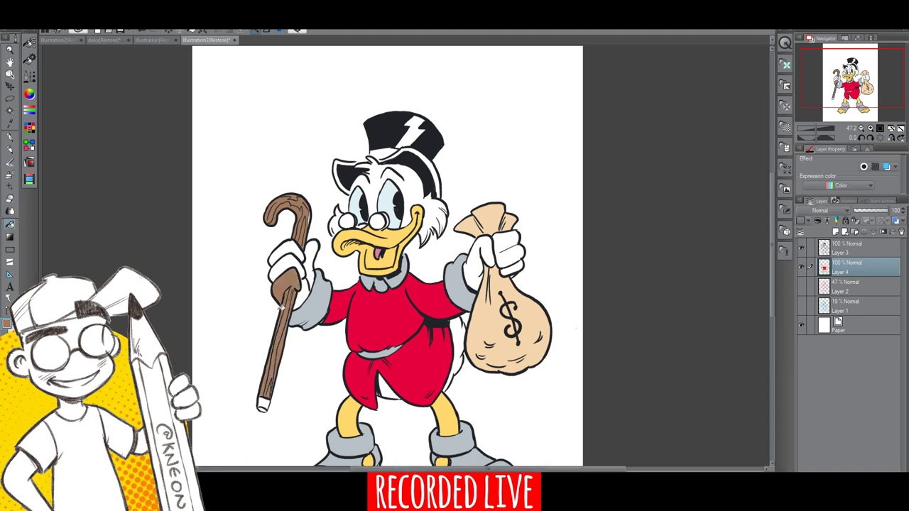
- Sample the glove's white and restore the brown patch on the cane-holding glove to white
left_click(10, 138)
left_click(10, 122)
left_click(291, 257)
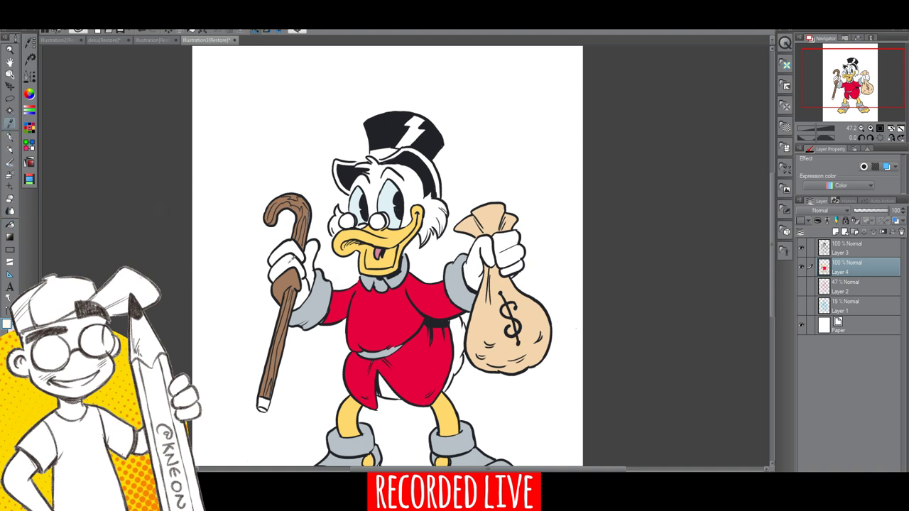
left_click(10, 138)
left_click(10, 224)
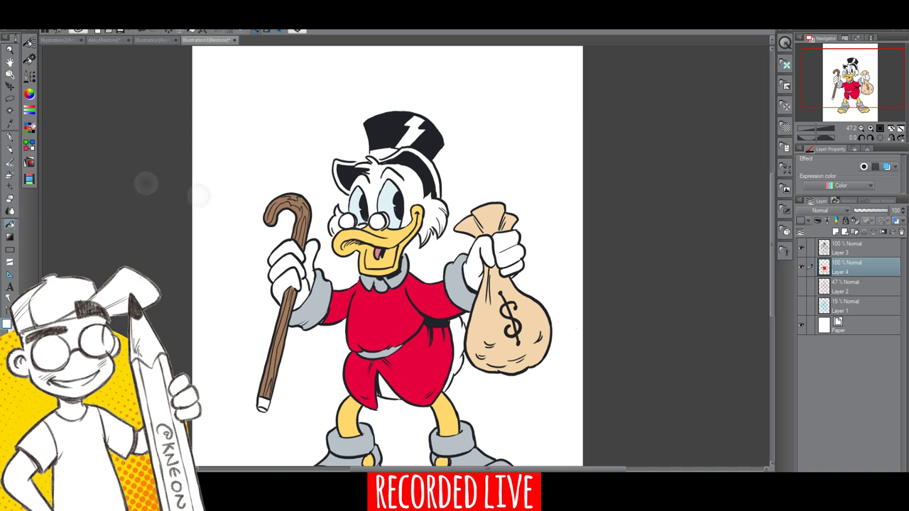
- Choose a yellow from the Copic Marker set and fill the tip of the cane
left_click(29, 128)
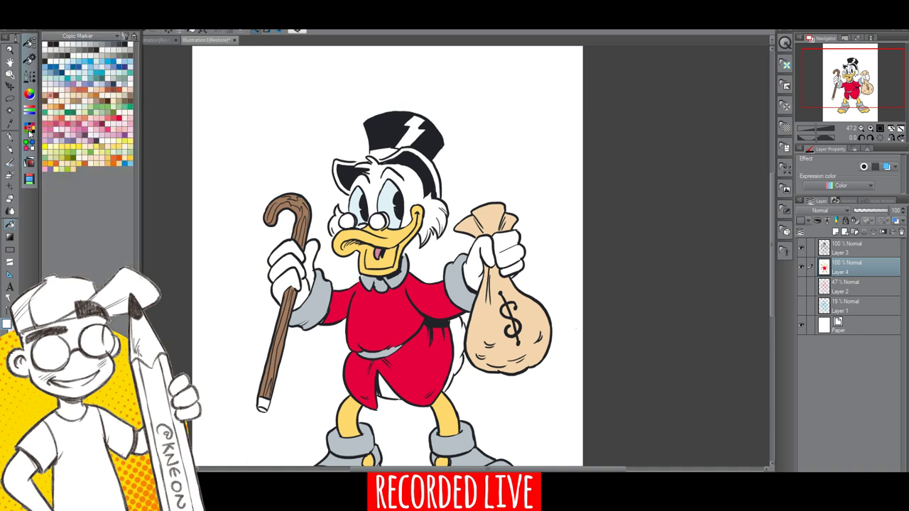
left_click(76, 146)
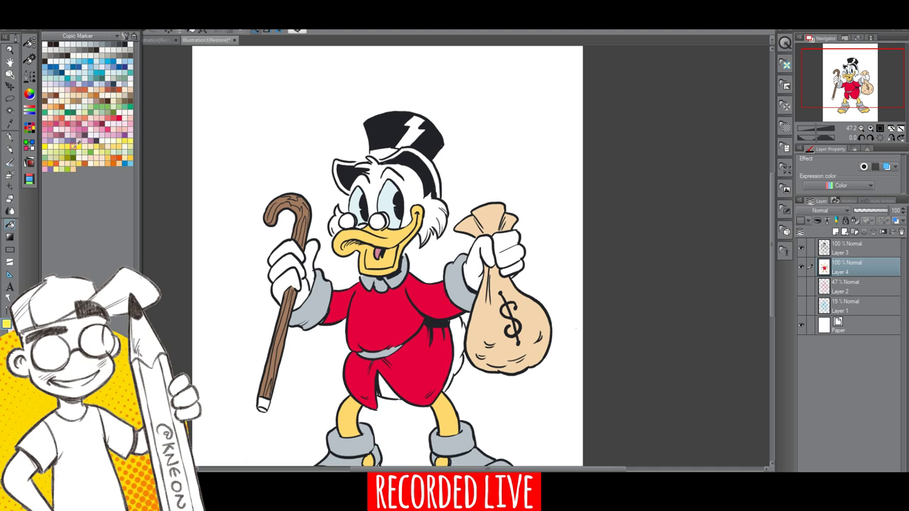
left_click(262, 403)
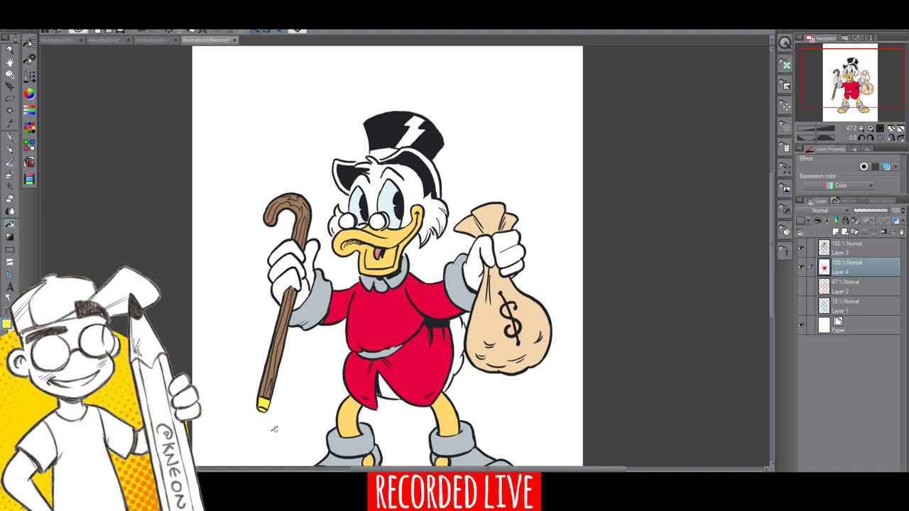
- Choose the blue B16 from the Copic Marker set and fill the top hat's long curved brim edge on Layer 4
left_click(855, 253)
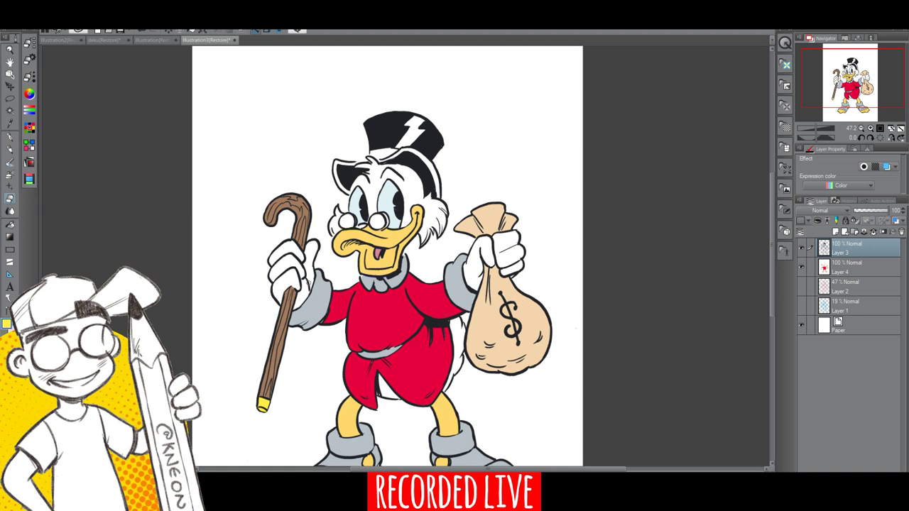
left_click(30, 129)
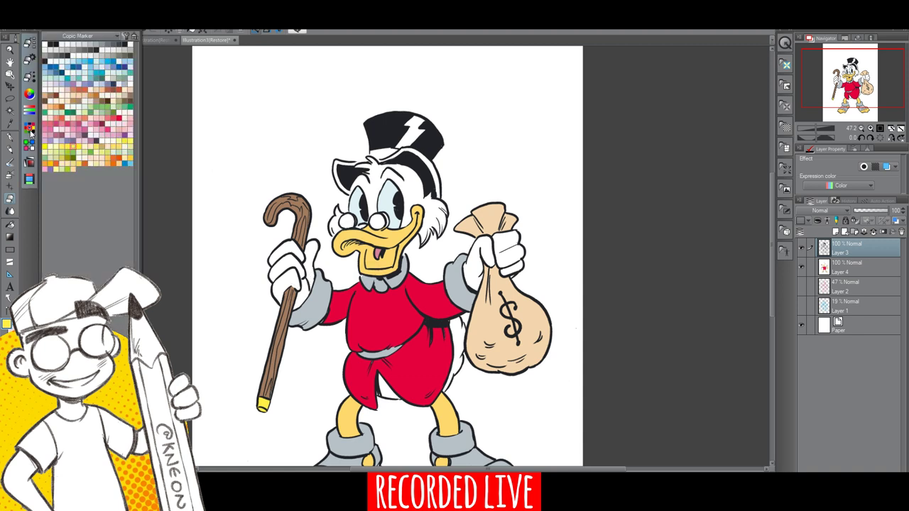
left_click(112, 64)
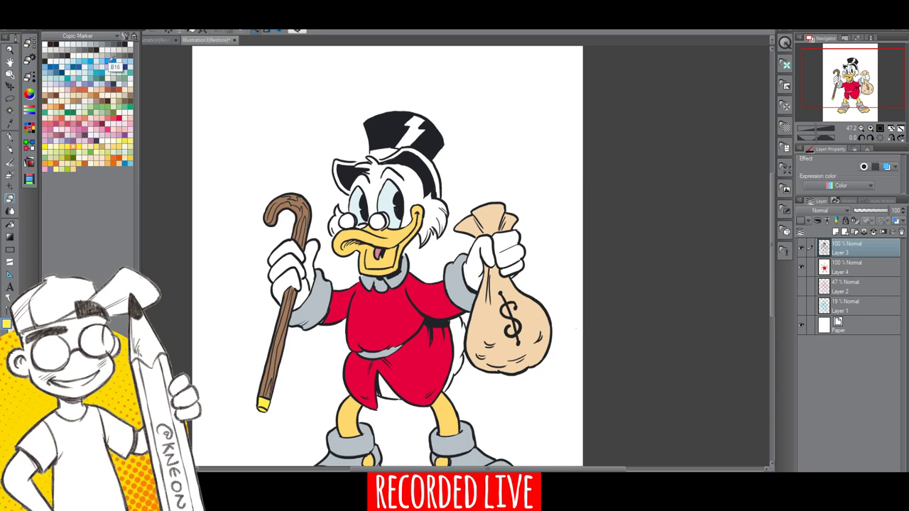
left_click(10, 226)
left_click(416, 134)
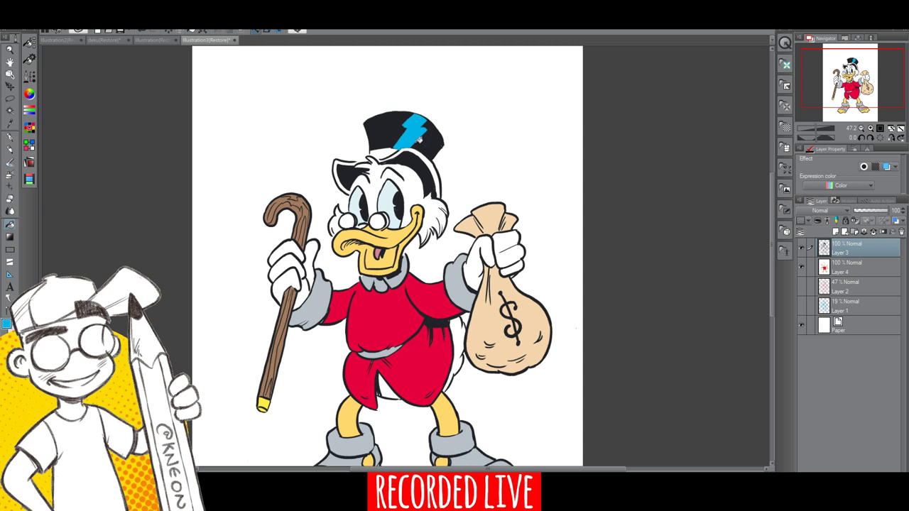
left_click(143, 31)
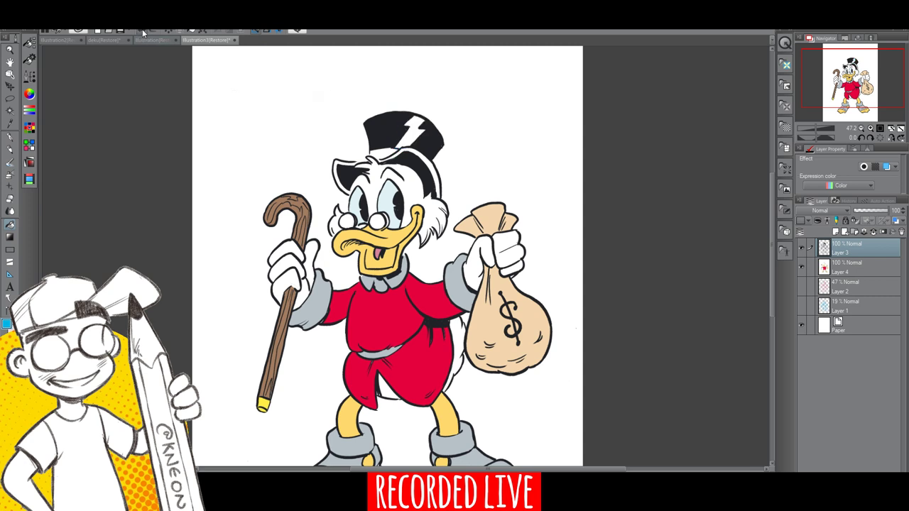
left_click(842, 273)
left_click(429, 160)
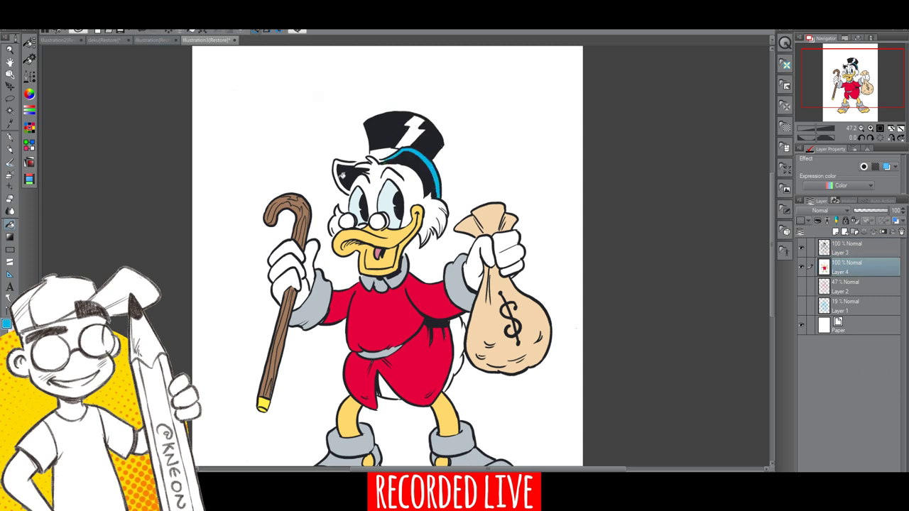
- Close the gap at the base of the hat's crown with blue pen strokes and fill the lightning bolt blue
left_click(347, 182)
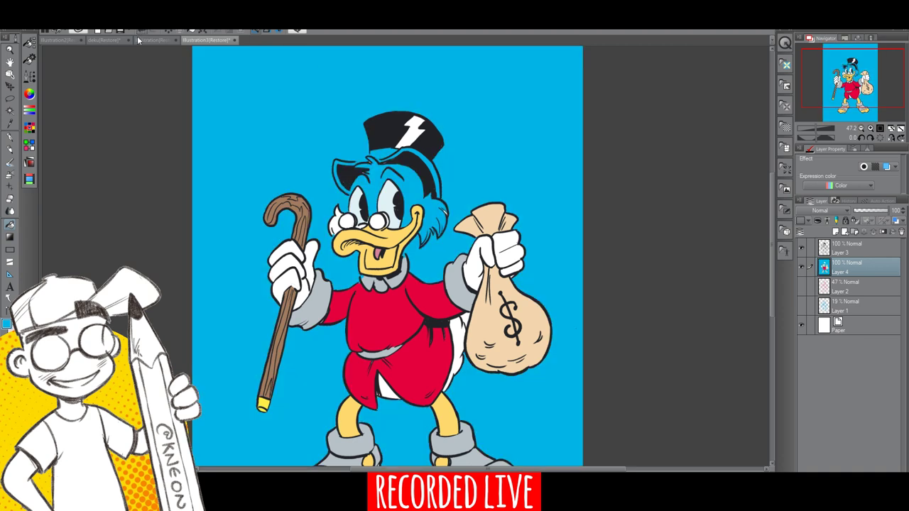
left_click(138, 33)
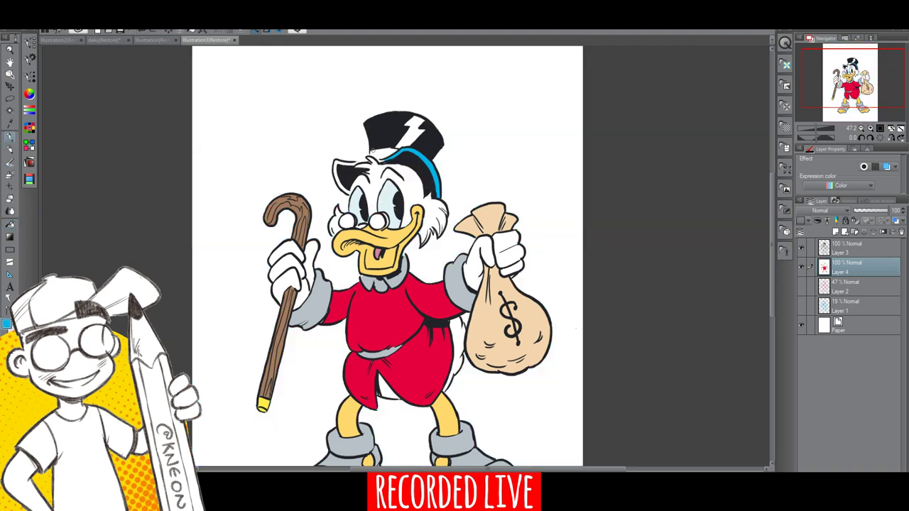
left_click_drag(371, 152, 381, 158)
left_click_drag(390, 154, 397, 148)
key("g")
left_click(412, 137)
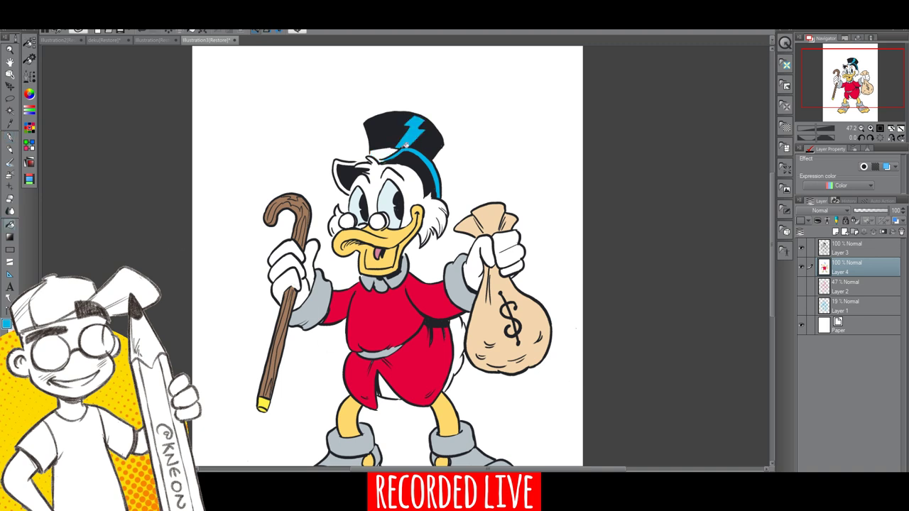
- Paint the open white area between the hat's crown and the duck's hair tuft blue with the pen
left_click(301, 84)
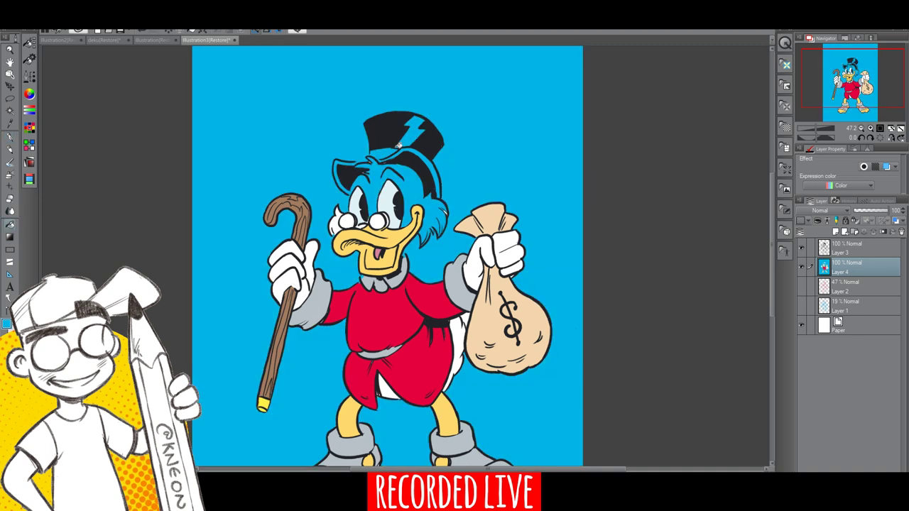
left_click(145, 31)
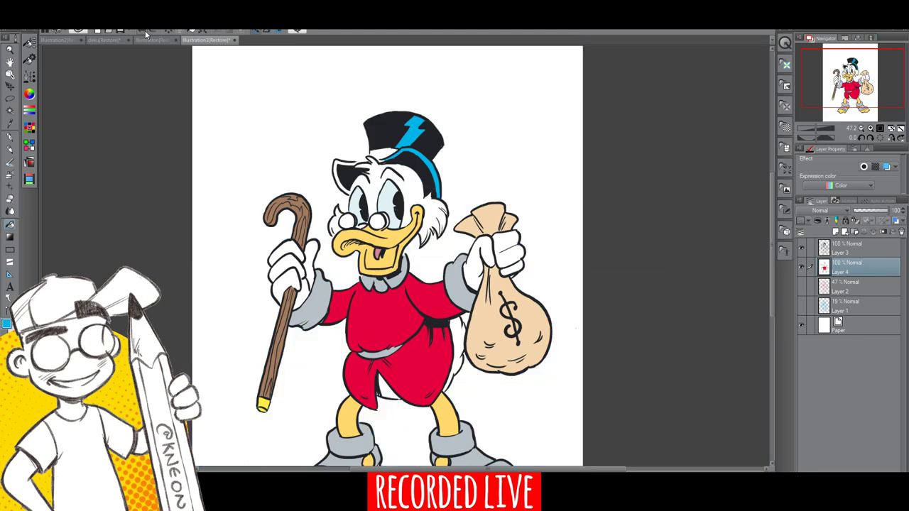
left_click(10, 139)
left_click_drag(384, 158, 390, 154)
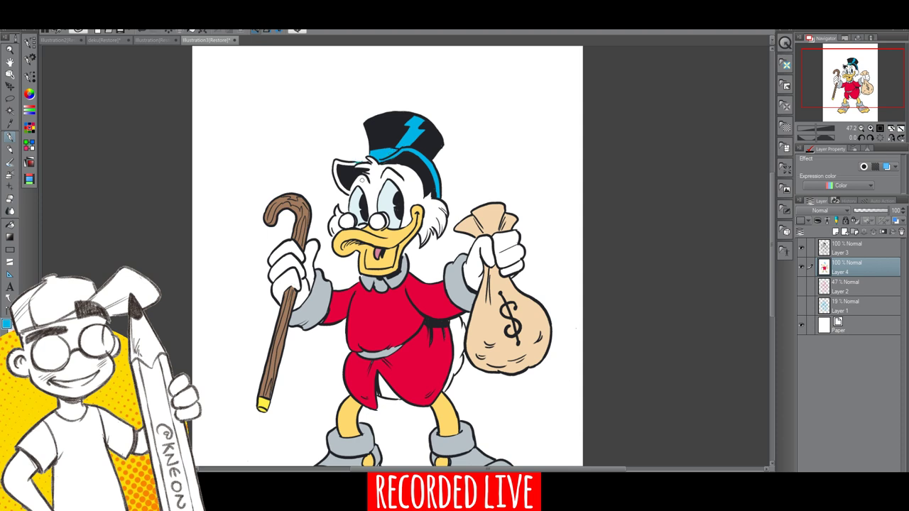
left_click(11, 225)
left_click(338, 162)
left_click(196, 33)
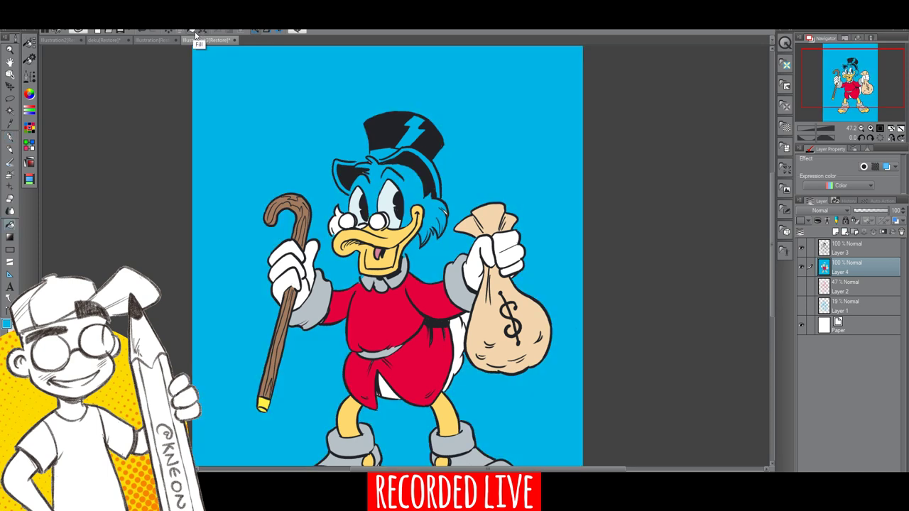
left_click(142, 30)
left_click(144, 32)
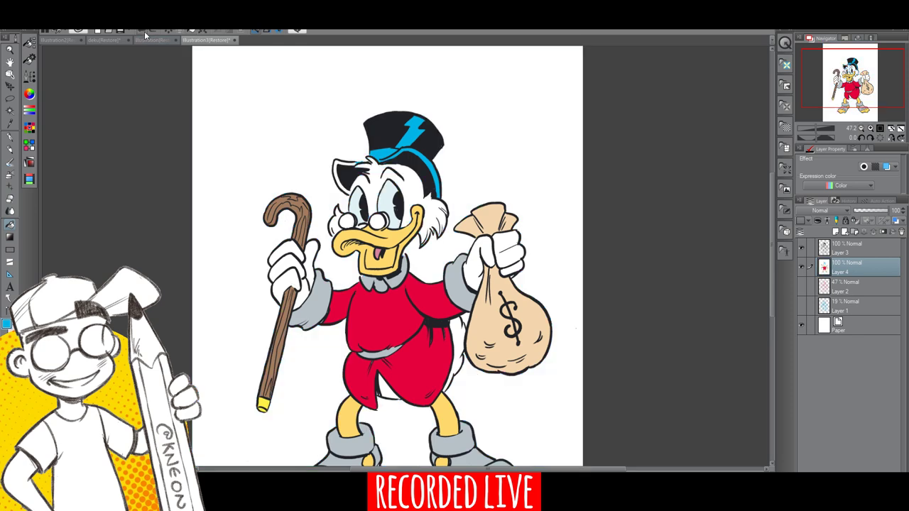
- Close the remaining gap beside the hair and fill the curled front brim of the hat blue
left_click_drag(369, 165, 391, 195)
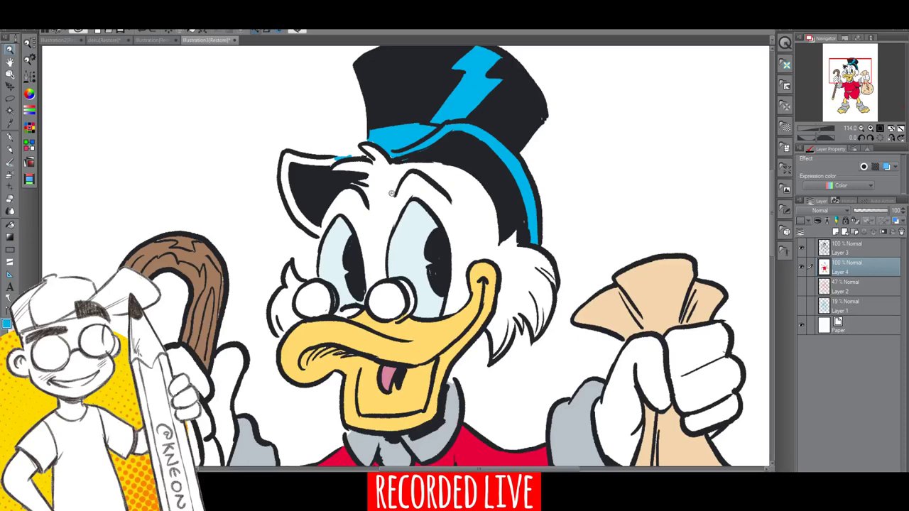
left_click(10, 137)
left_click(298, 157)
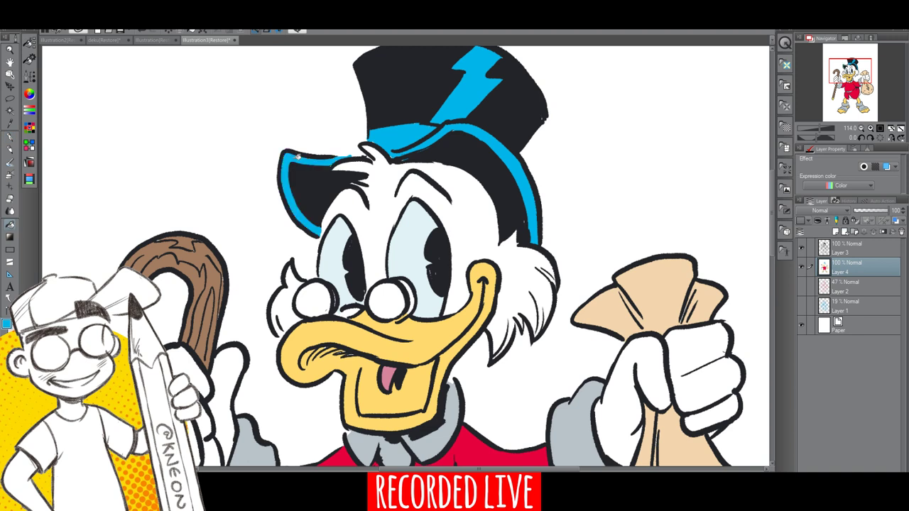
left_click(10, 140)
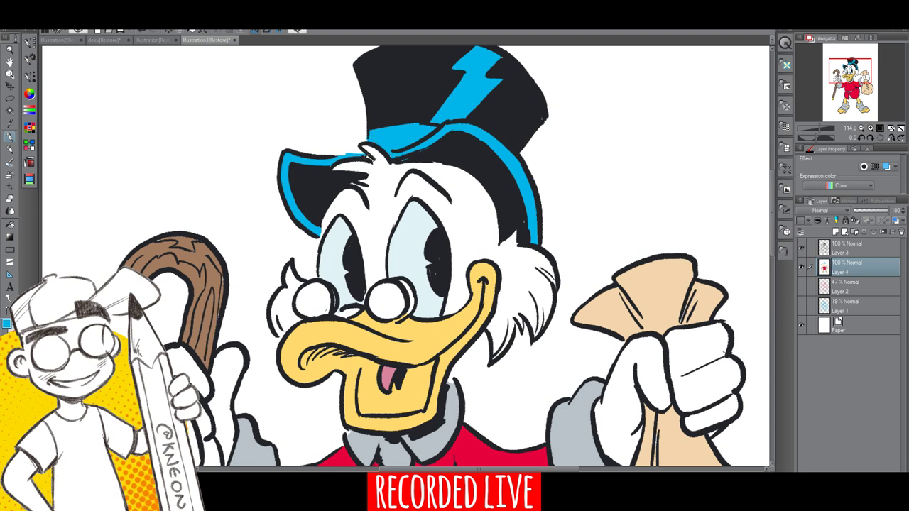
- Sample the collar's grey and touch up the collar's edge beside the beak with the pen
left_click(10, 50)
left_click_drag(636, 326, 618, 277)
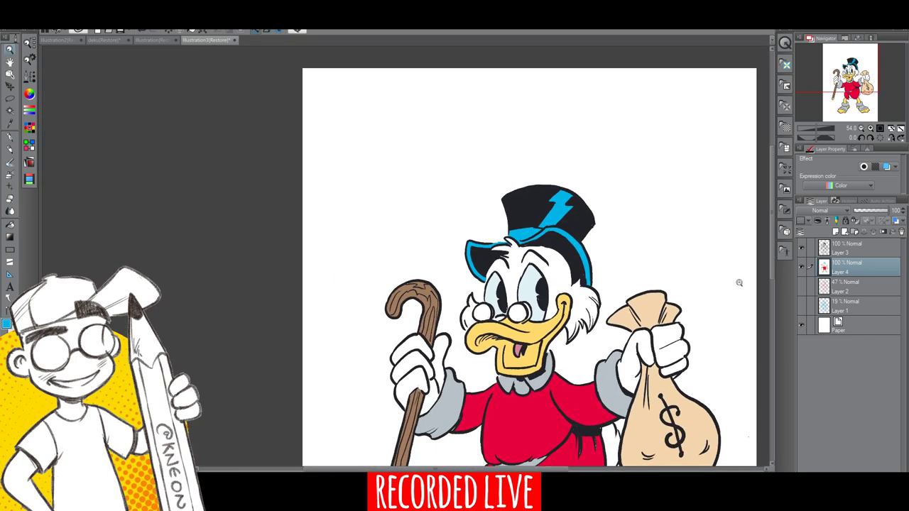
scroll(529, 366, "up", 5)
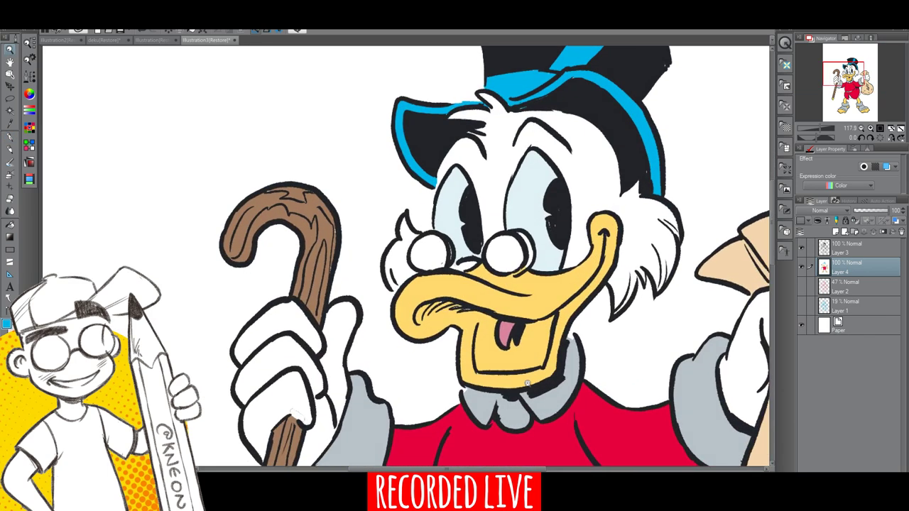
left_click(10, 148)
left_click(9, 126)
left_click(10, 142)
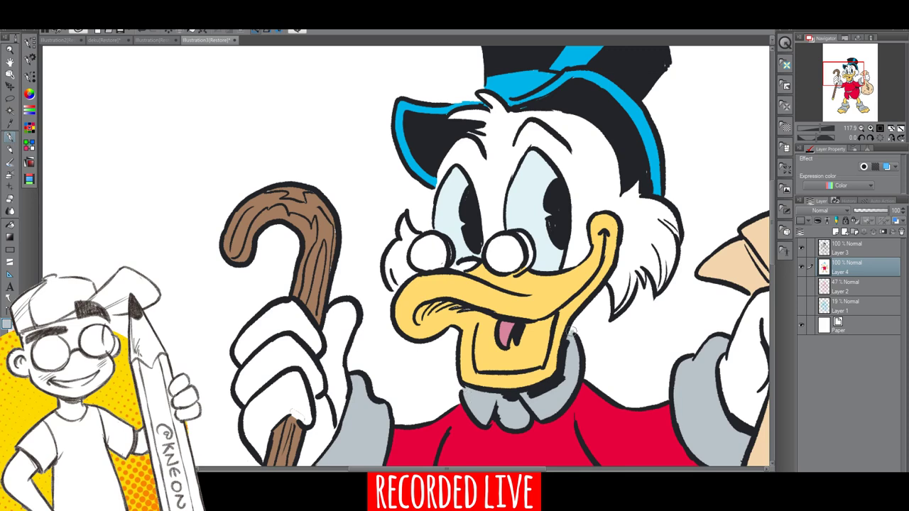
- Choose a yellow from the Copic Marker set and paint the round button between the collar flaps
left_click(29, 127)
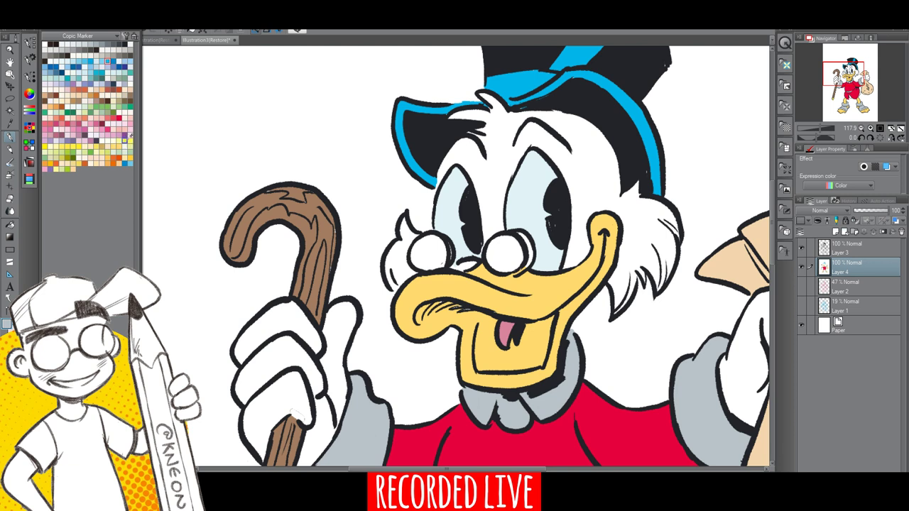
left_click(129, 138)
mouse_move(501, 402)
left_mouse_down()
mouse_move(506, 418)
mouse_move(526, 412)
mouse_move(508, 410)
left_mouse_up()
- Sample white from the glasses' lens as the drawing color for the pen
left_click(10, 50)
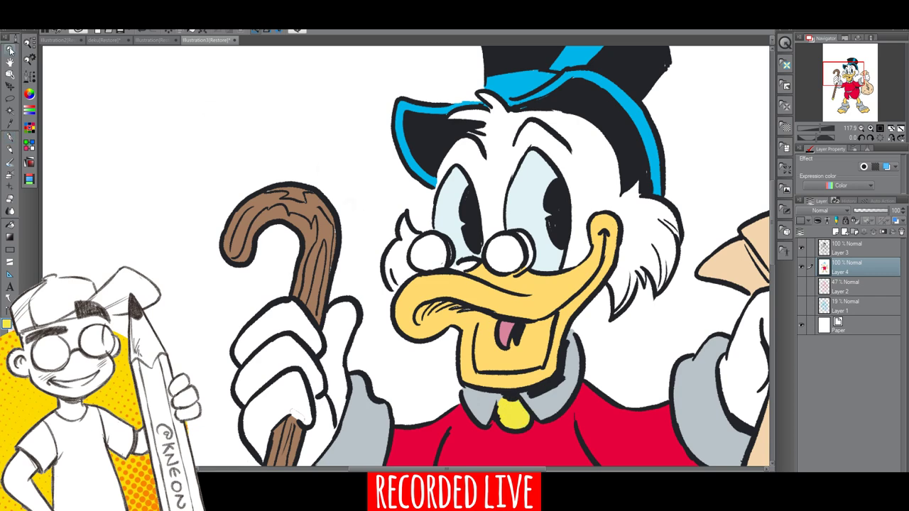
left_click_drag(642, 351, 623, 304)
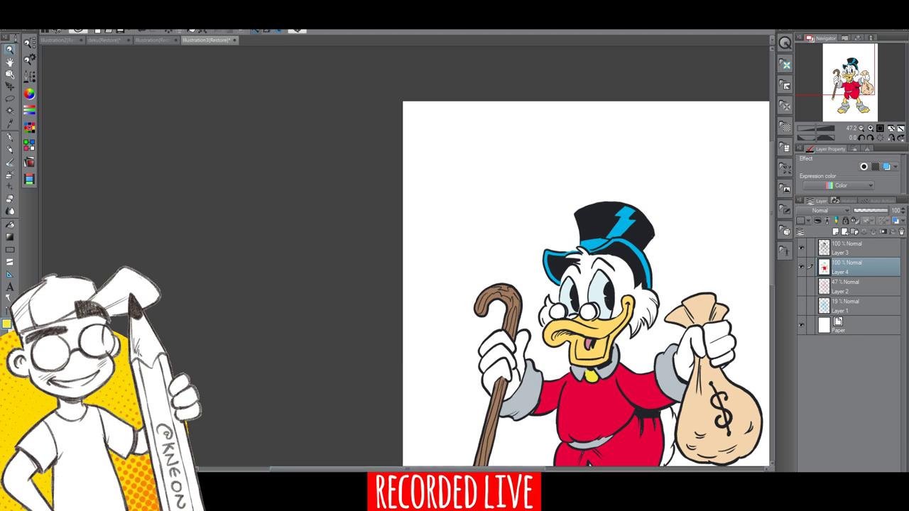
left_click_drag(407, 469, 464, 469)
scroll(772, 271, "down", 3)
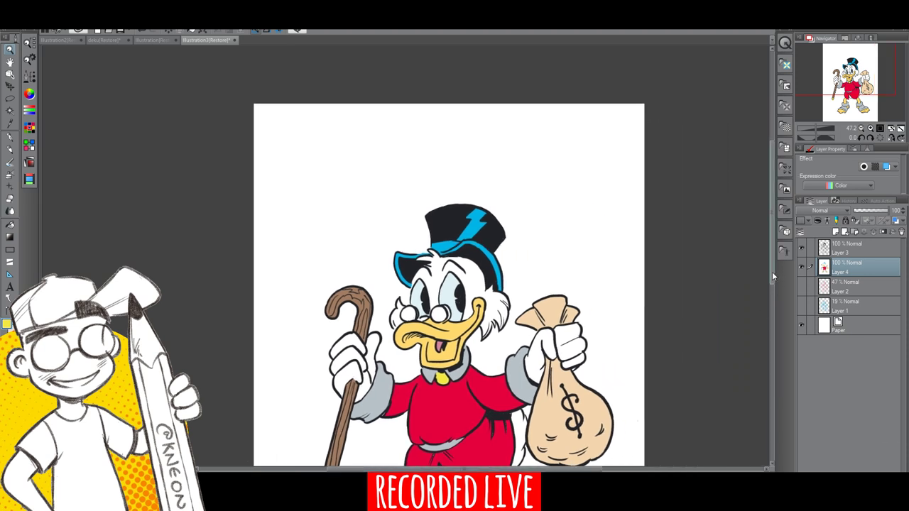
left_click_drag(772, 306, 772, 308)
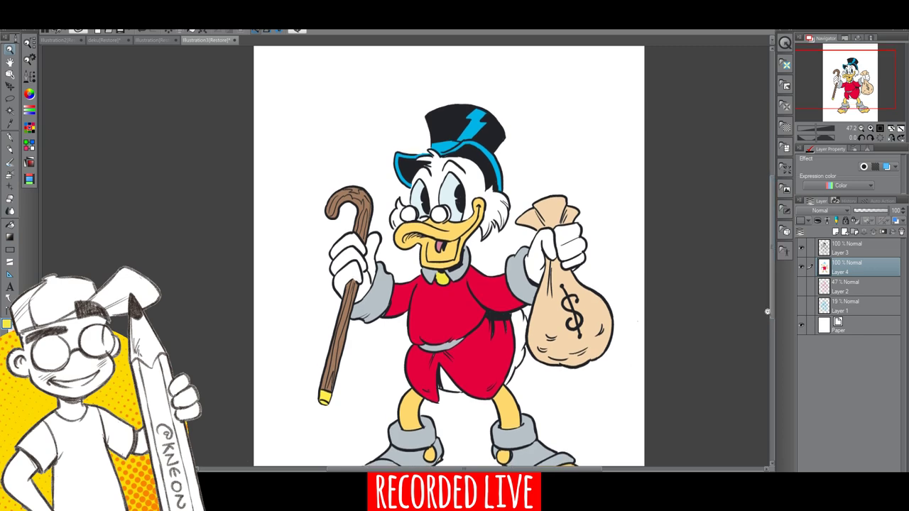
scroll(455, 215, "up", 3)
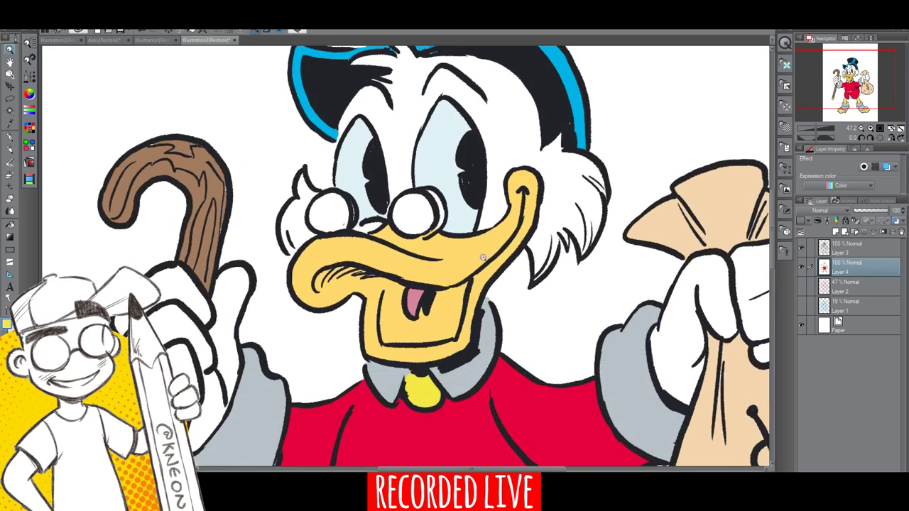
left_click(10, 123)
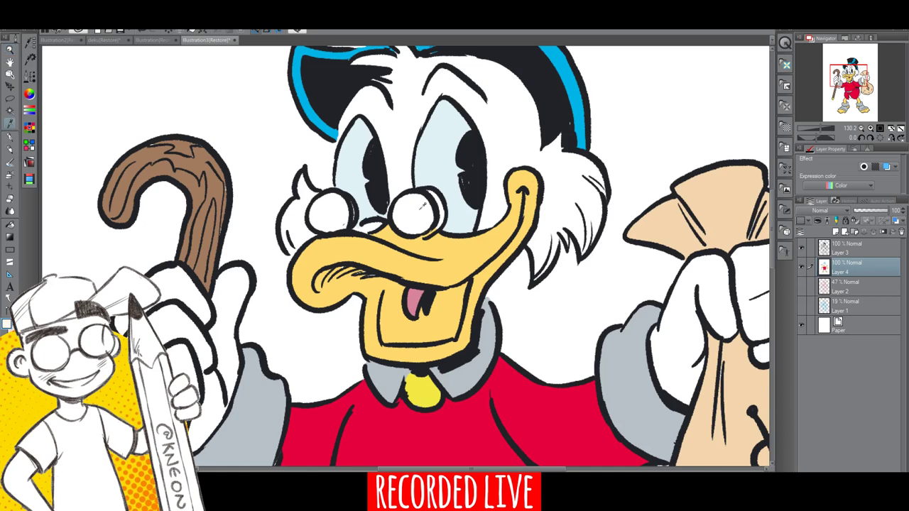
left_click(9, 136)
- Review the whole coloured duck from top hat to feet
left_click(10, 50)
left_click_drag(624, 306, 610, 259)
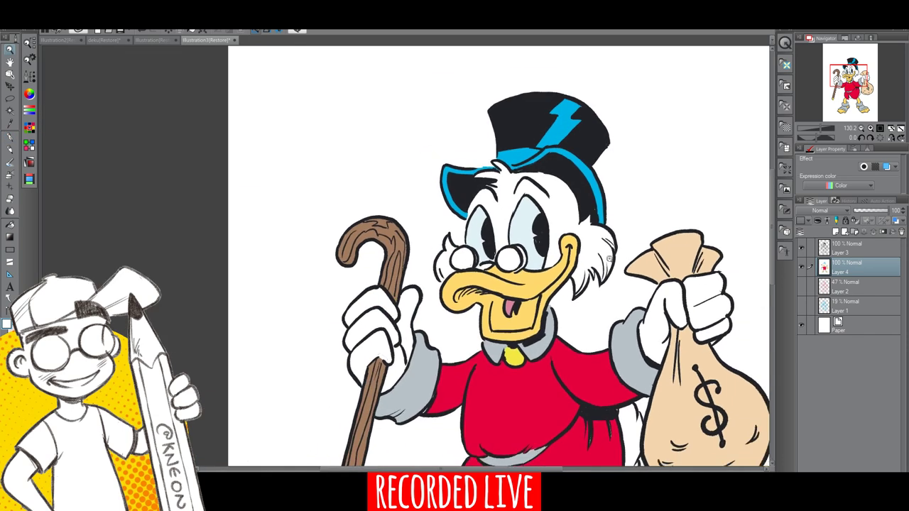
key("ctrl+minus")
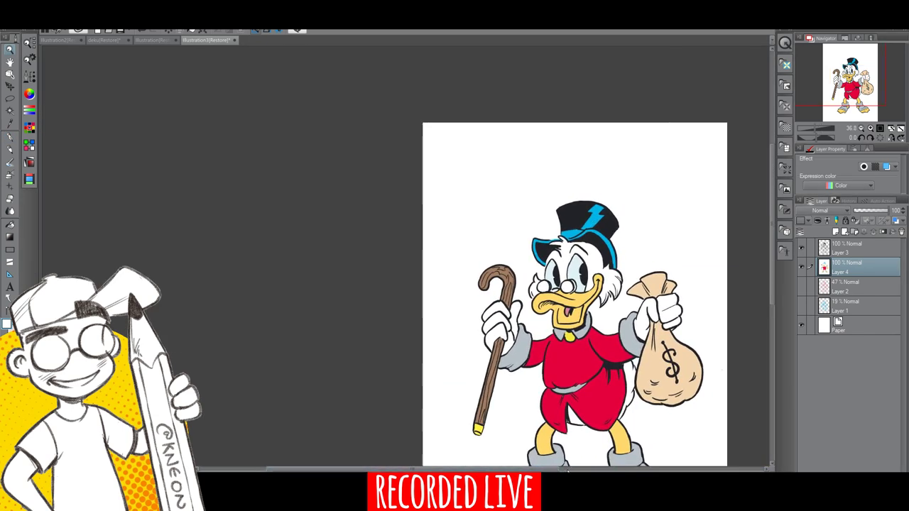
left_click_drag(544, 470, 584, 470)
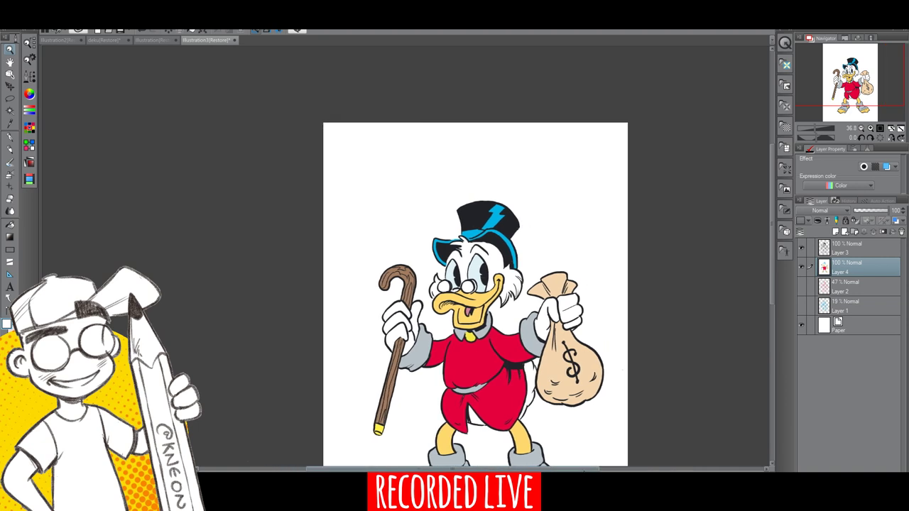
left_click_drag(770, 274, 769, 307)
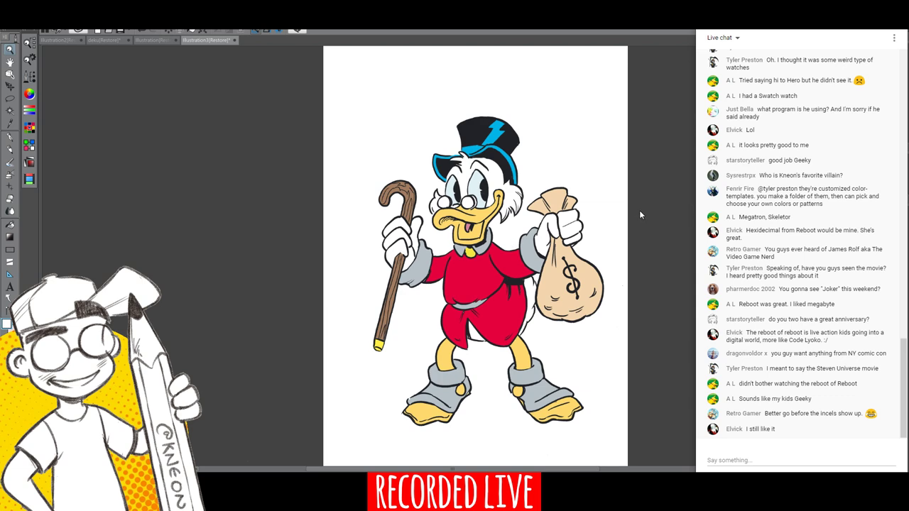
left_click_drag(639, 230, 638, 253)
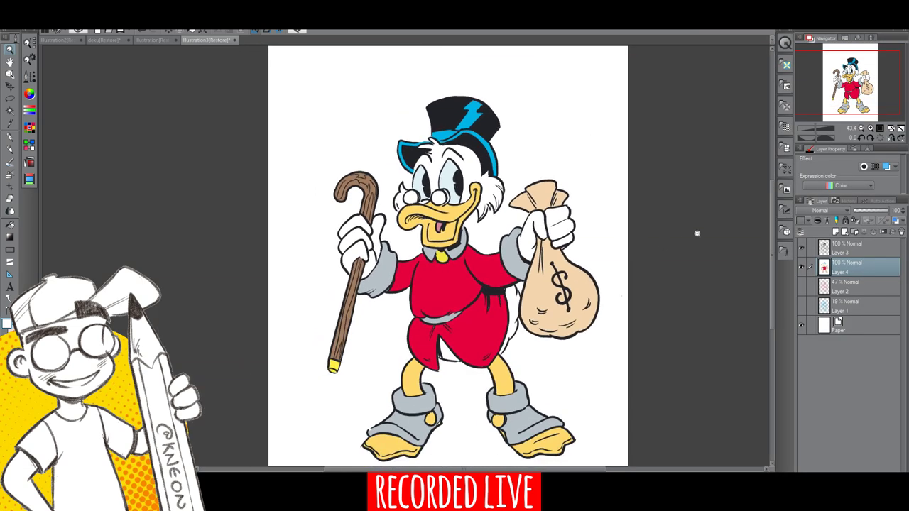
- Hide the flat color layer, Layer 4, to leave only the duck's inked linework on the canvas
scroll(771, 231, "down", 1)
scroll(771, 232, "up", 3)
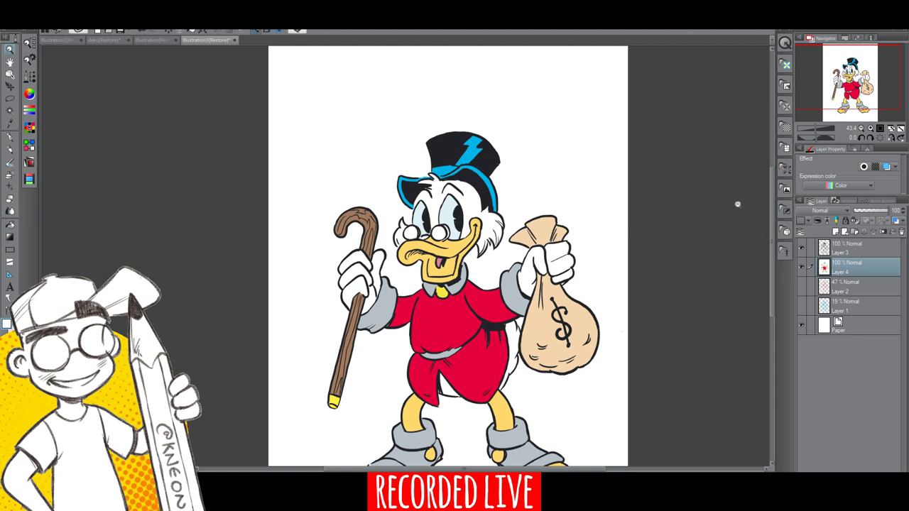
scroll(773, 235, "down", 2)
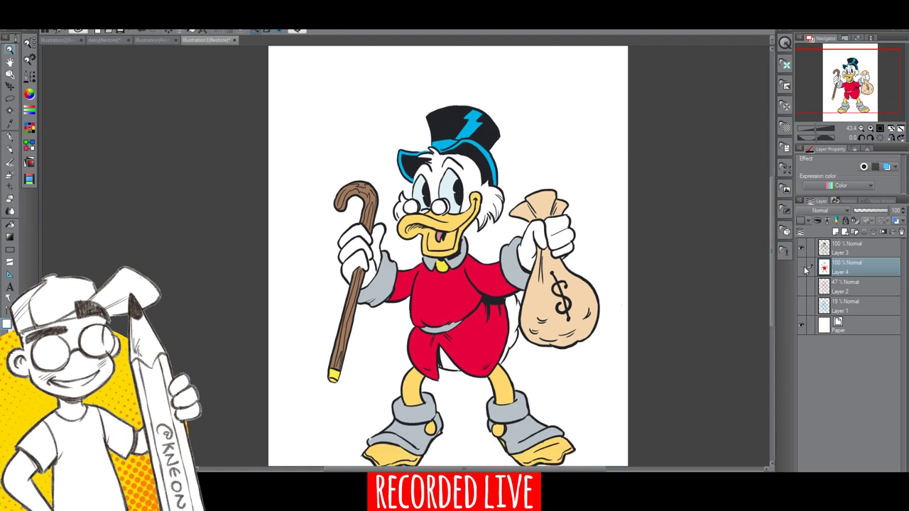
left_click(803, 268)
left_click(804, 269)
left_click(803, 269)
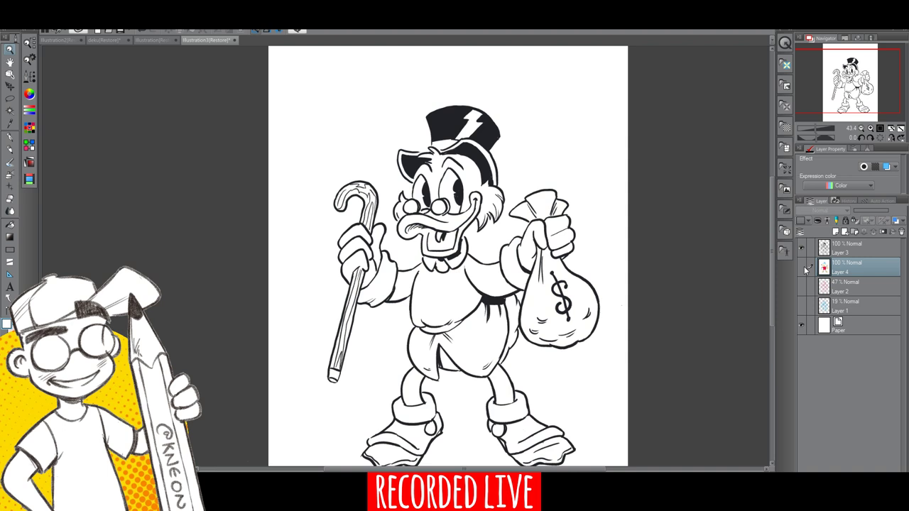
- Show the blue rough sketch on Layer 1 beneath the inks and set its opacity to 42%
left_click(803, 304)
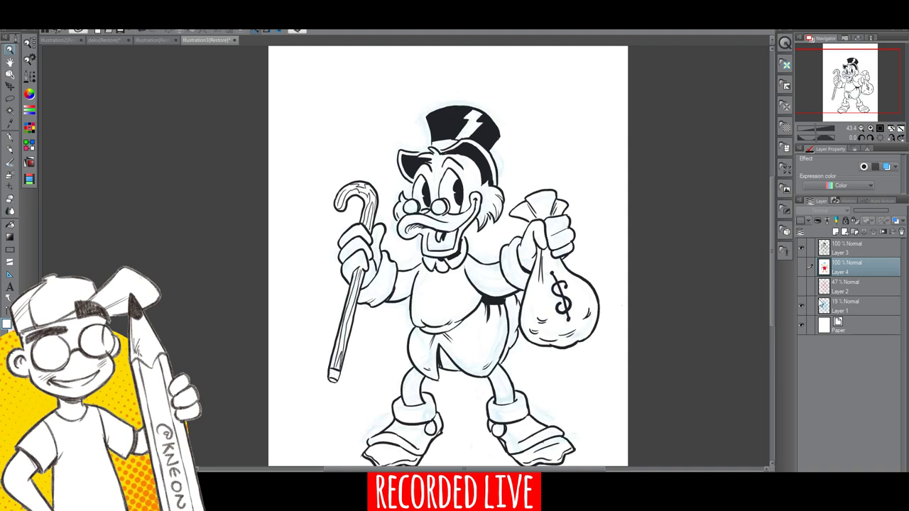
left_click(835, 307)
left_click_drag(863, 213, 867, 216)
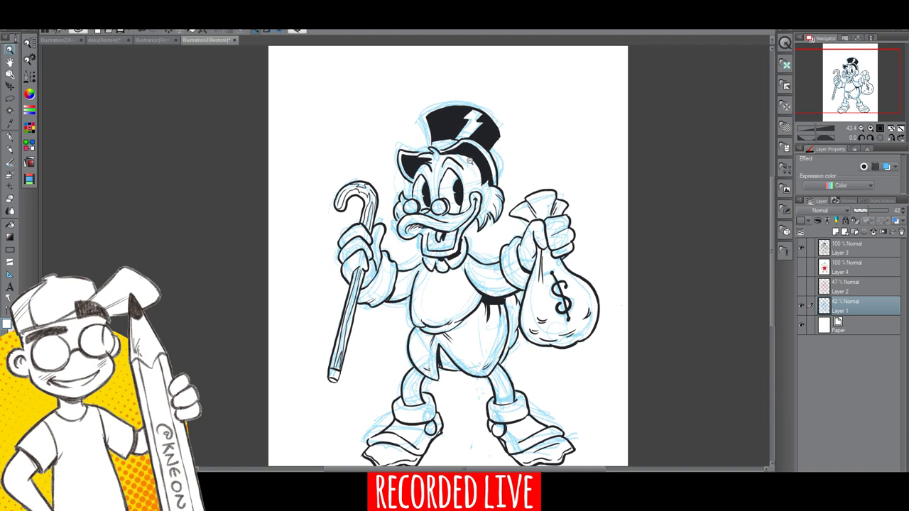
- Compare the flat colors with the blue sketch by briefly showing Layer 4 and hiding it again
left_click(802, 268)
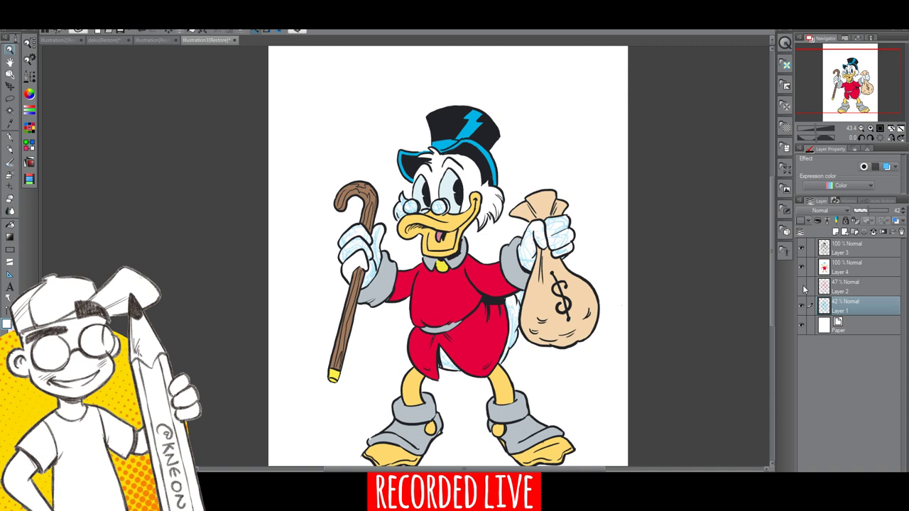
left_click(802, 268)
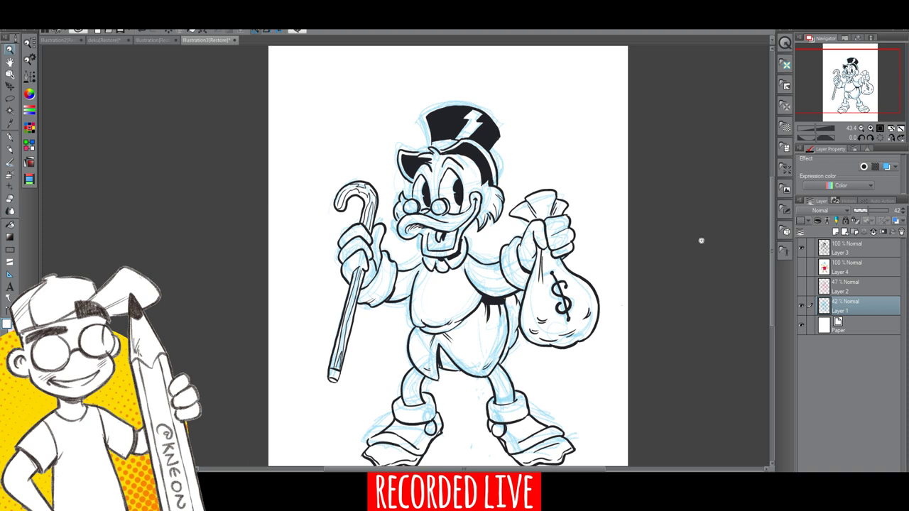
left_click_drag(772, 230, 772, 235)
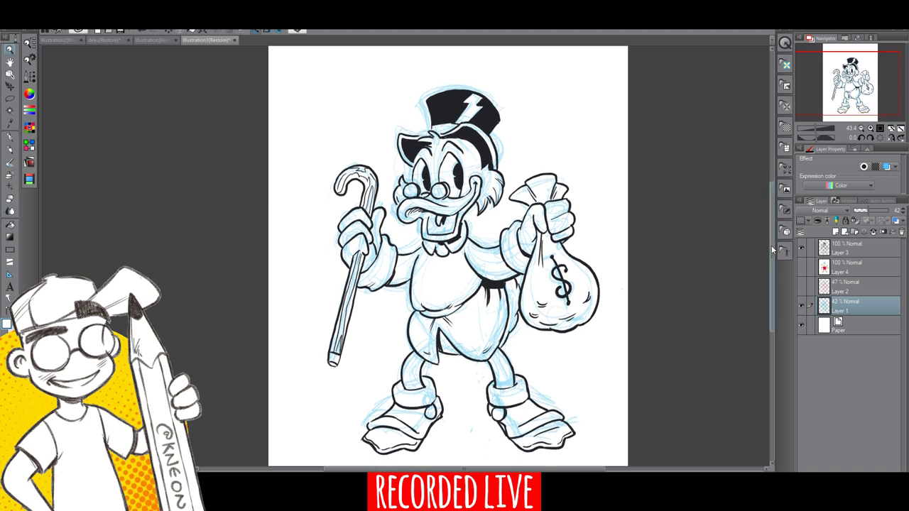
left_click_drag(772, 252, 772, 247)
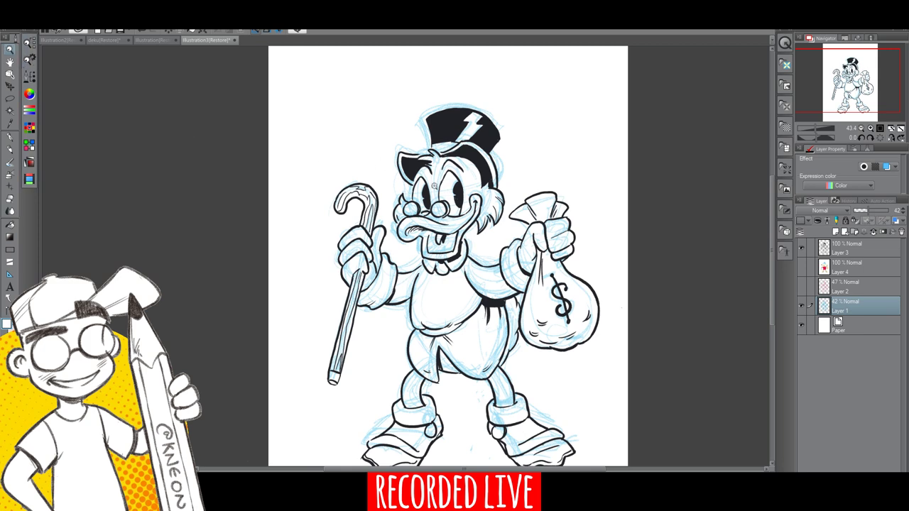
- Raise the opacity of the blue sketch on Layer 1 to 46%, with the duck's upper body enlarged
left_click(500, 204)
left_click(497, 204)
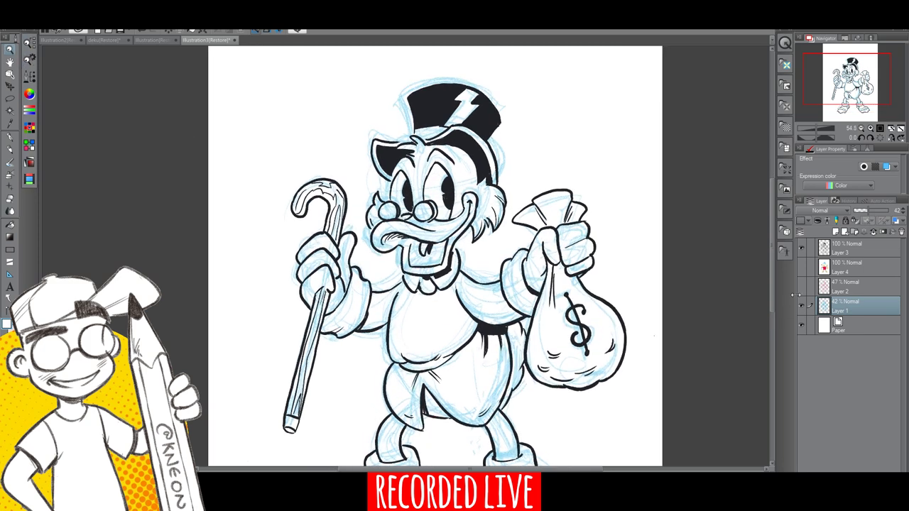
left_click_drag(867, 212, 871, 212)
left_click_drag(773, 277, 775, 283)
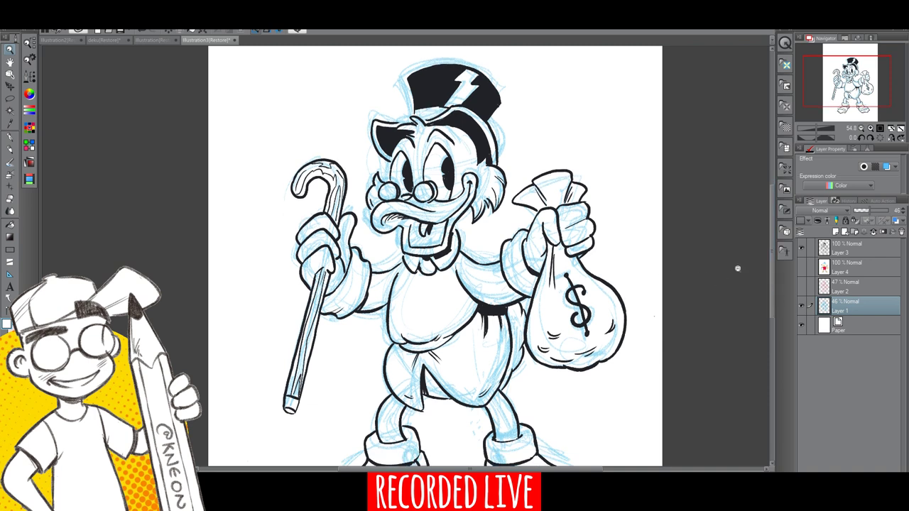
- Compare the inks with the pink sketch on Layer 2, hide that layer again, and set Layer 1's opacity to 50%
left_click(803, 287)
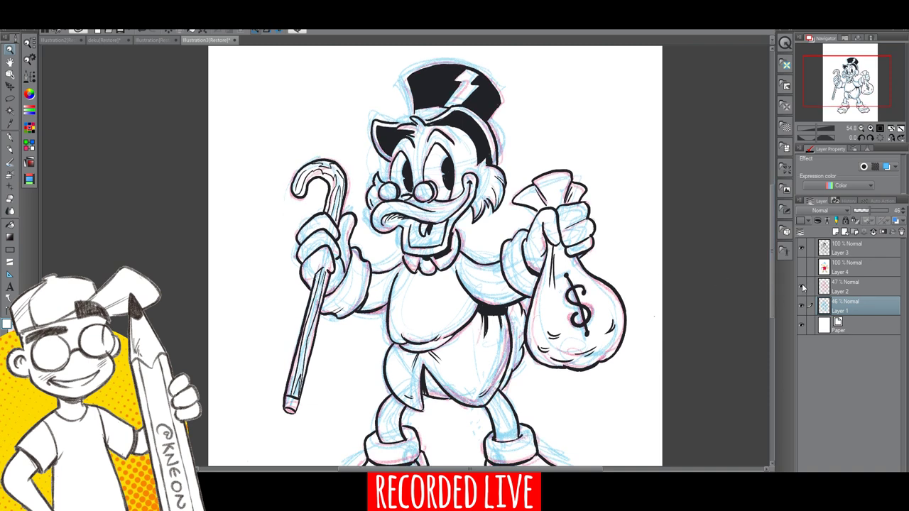
left_click(801, 284)
left_click(802, 283)
left_click(801, 283)
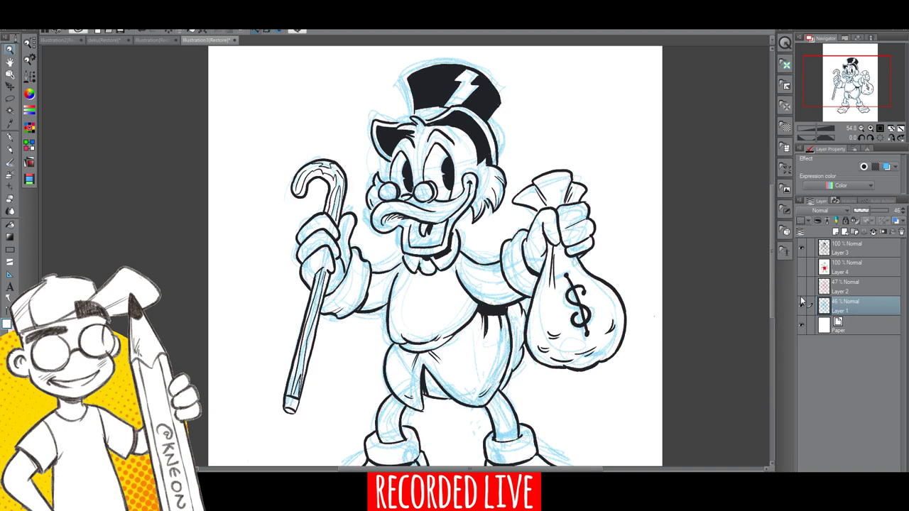
left_click(872, 212)
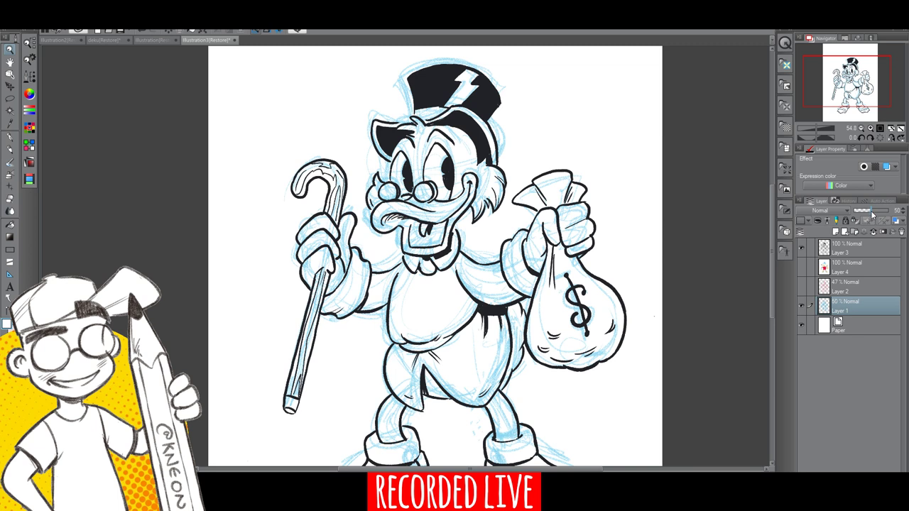